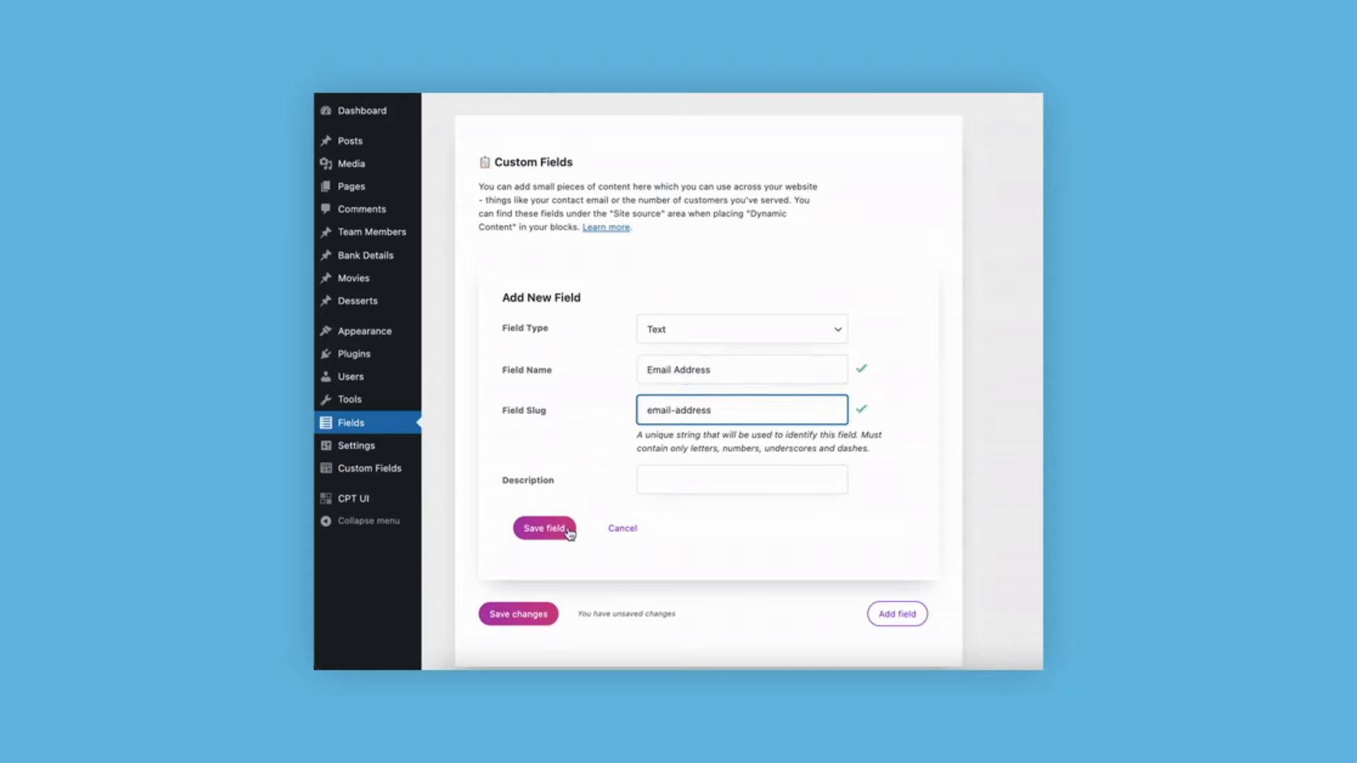
- Save the new Email Address field and fill in its value with the contact's e-mail
{"action": "left_click", "coordinate": [547, 531]}
{"action": "left_click", "coordinate": [755, 390]}
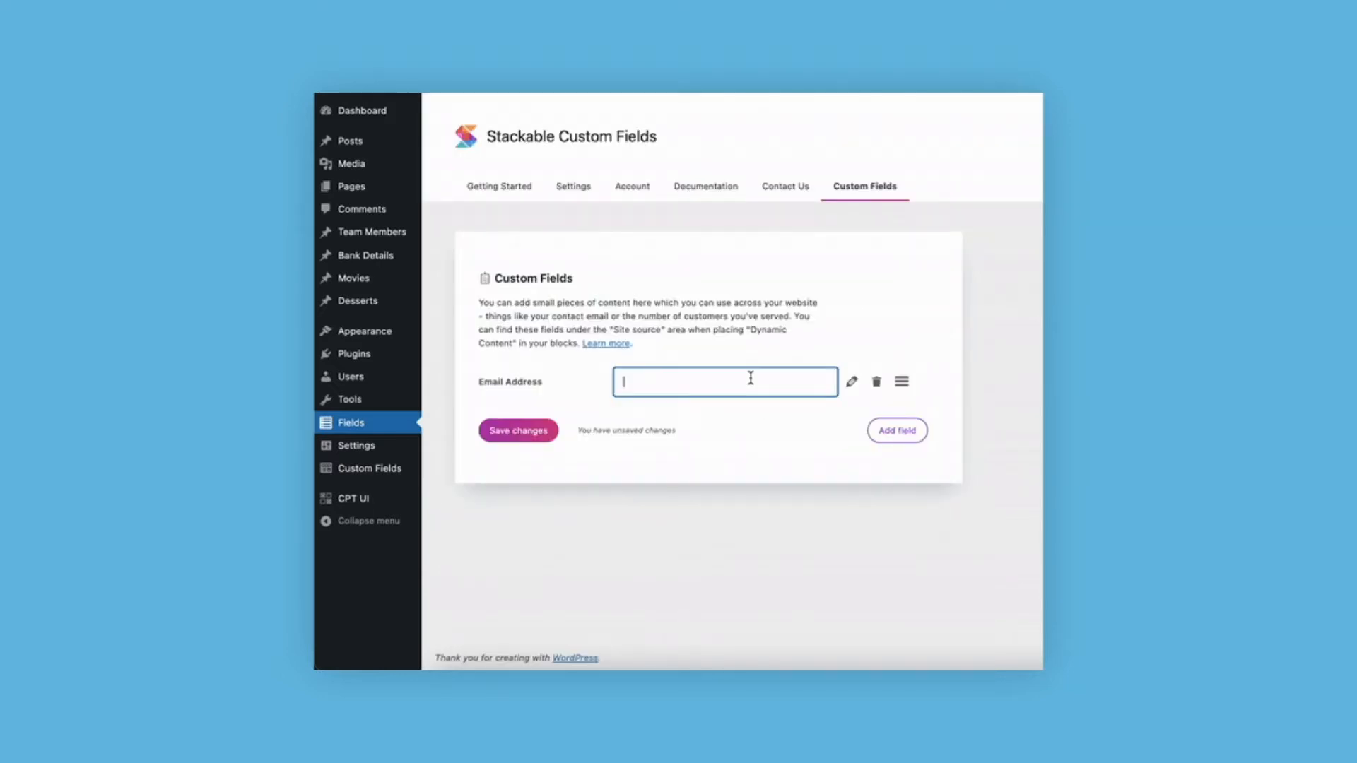
{"action": "key", "text": "ctrl+v"}
- Start a new custom field on the Fields page with type Text and the name Email Address
{"action": "left_click", "coordinate": [359, 427]}
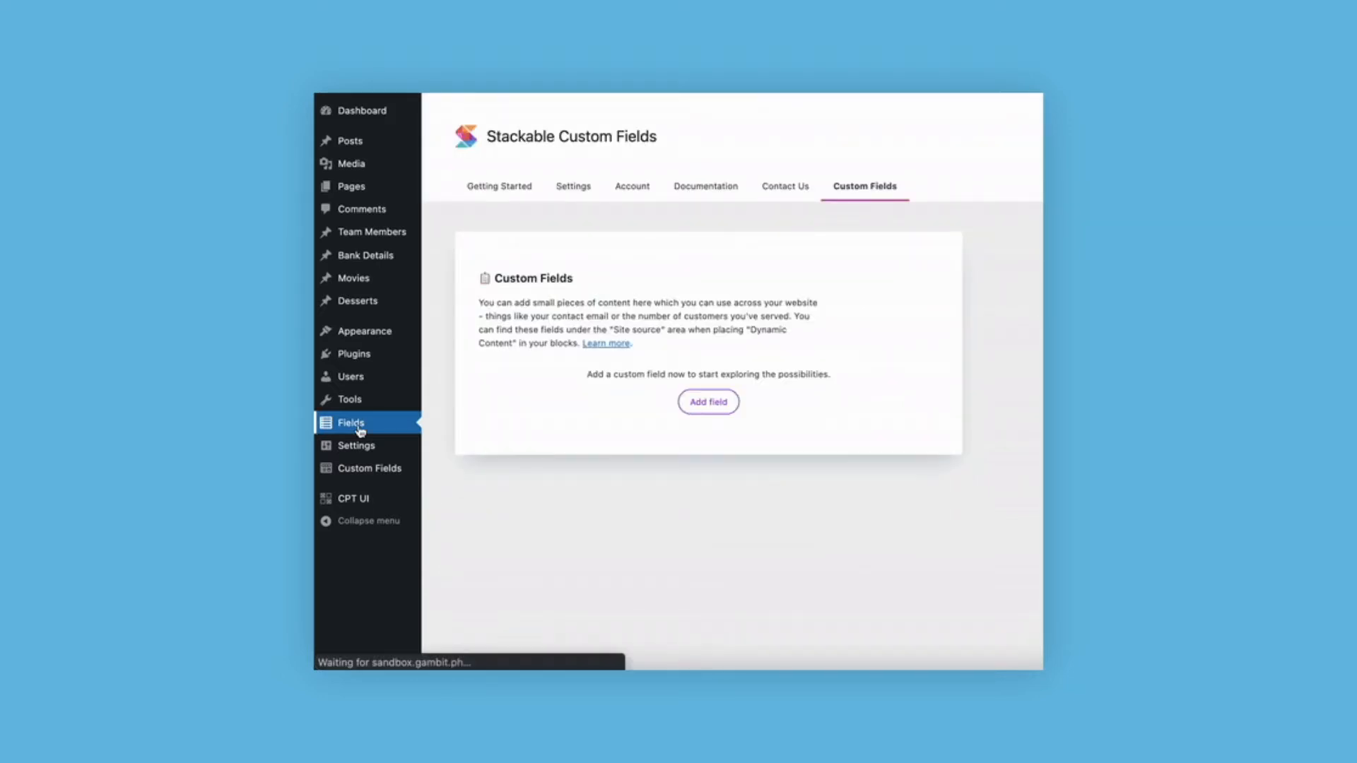
{"action": "left_click", "coordinate": [715, 406]}
{"action": "scroll", "coordinate": [718, 433], "scroll_direction": "down", "scroll_amount": 3}
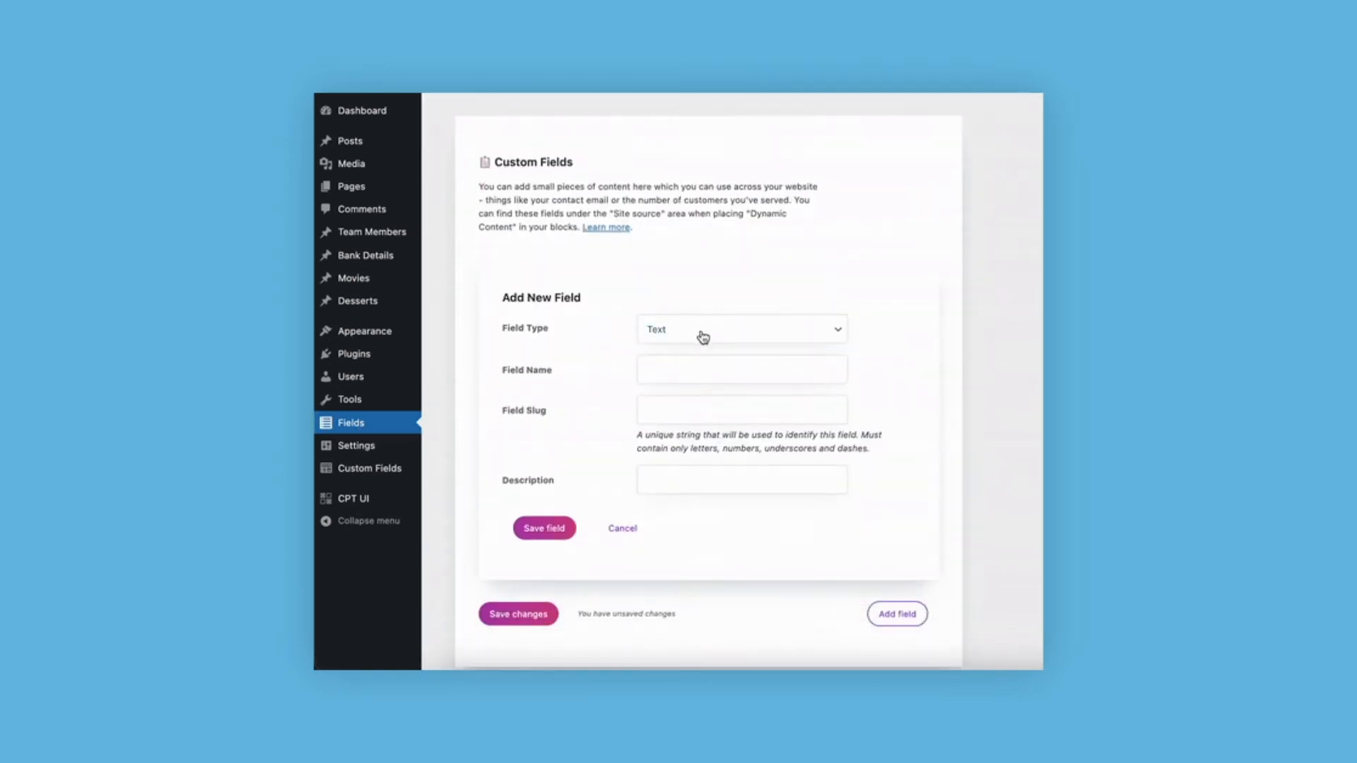
{"action": "left_click", "coordinate": [702, 333]}
{"action": "left_click", "coordinate": [703, 331]}
{"action": "left_click", "coordinate": [693, 366]}
{"action": "type", "text": "Email"}
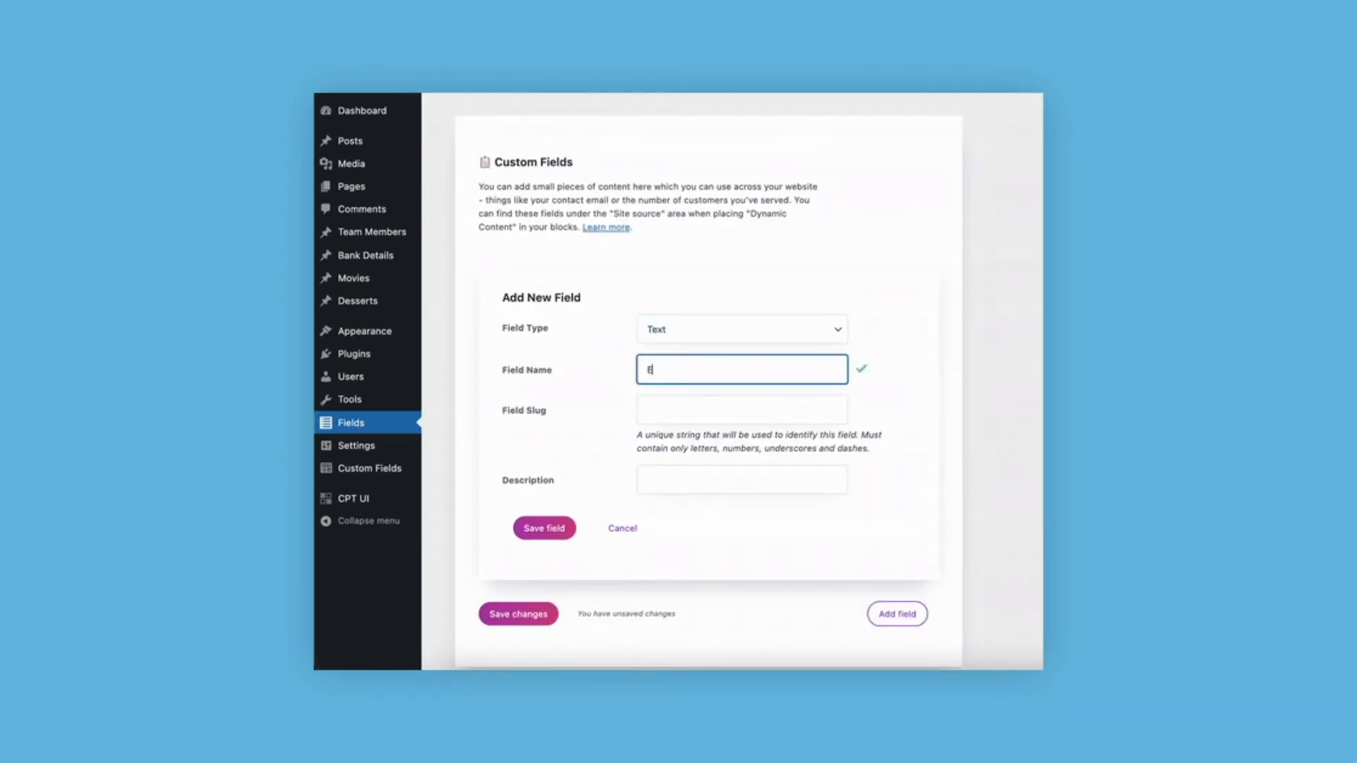
{"action": "type", "text": " Address"}
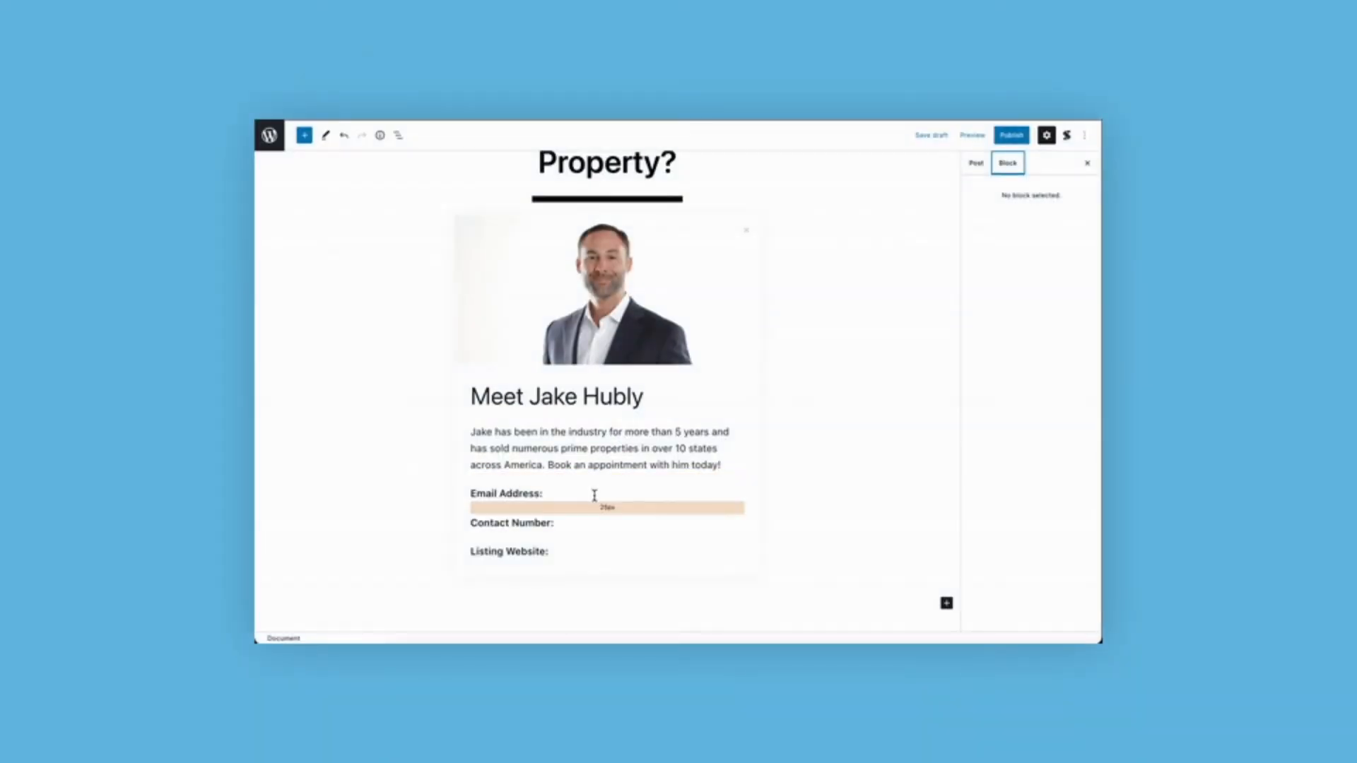
- Insert the Site source's Email Address custom field as dynamic content after the "Email Address:" label in the agent card
{"action": "left_click", "coordinate": [594, 495]}
{"action": "left_click", "coordinate": [591, 467]}
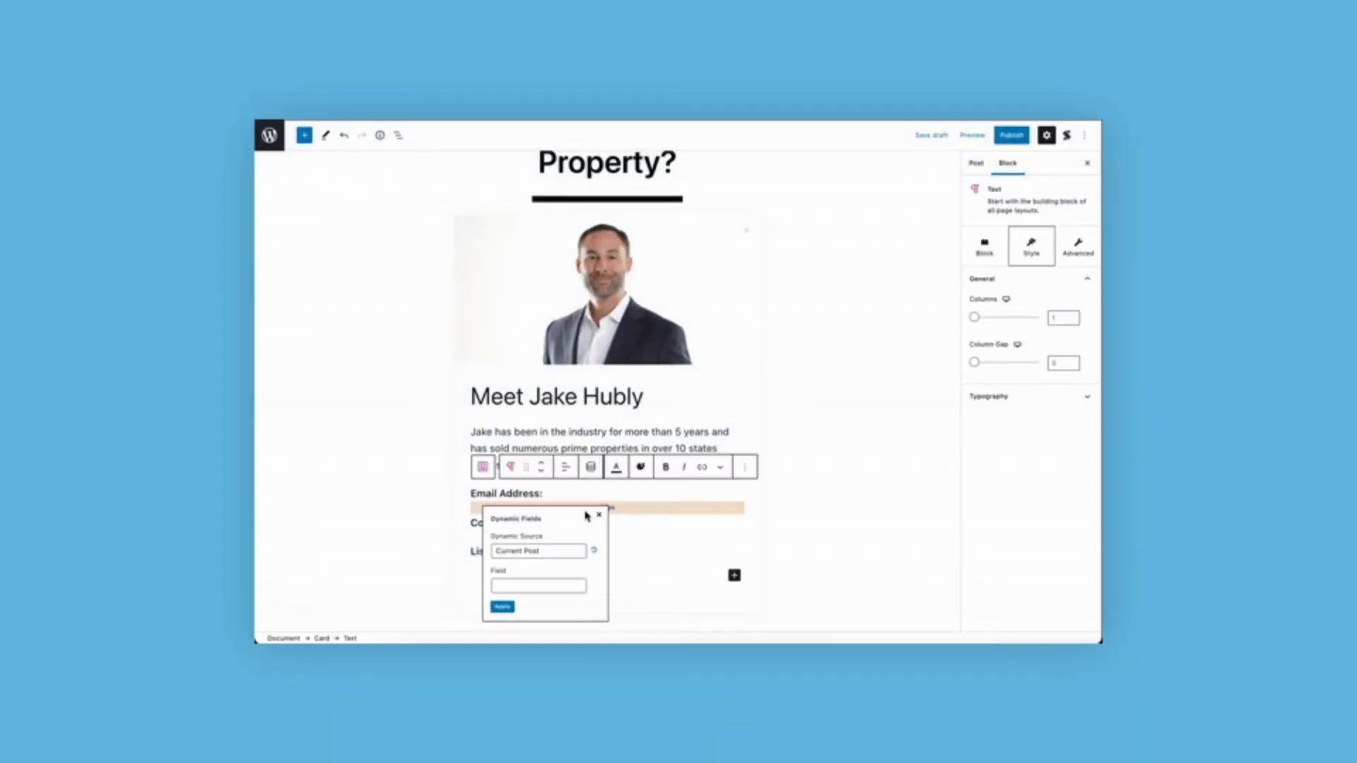
{"action": "left_click", "coordinate": [579, 551]}
{"action": "left_click", "coordinate": [555, 603]}
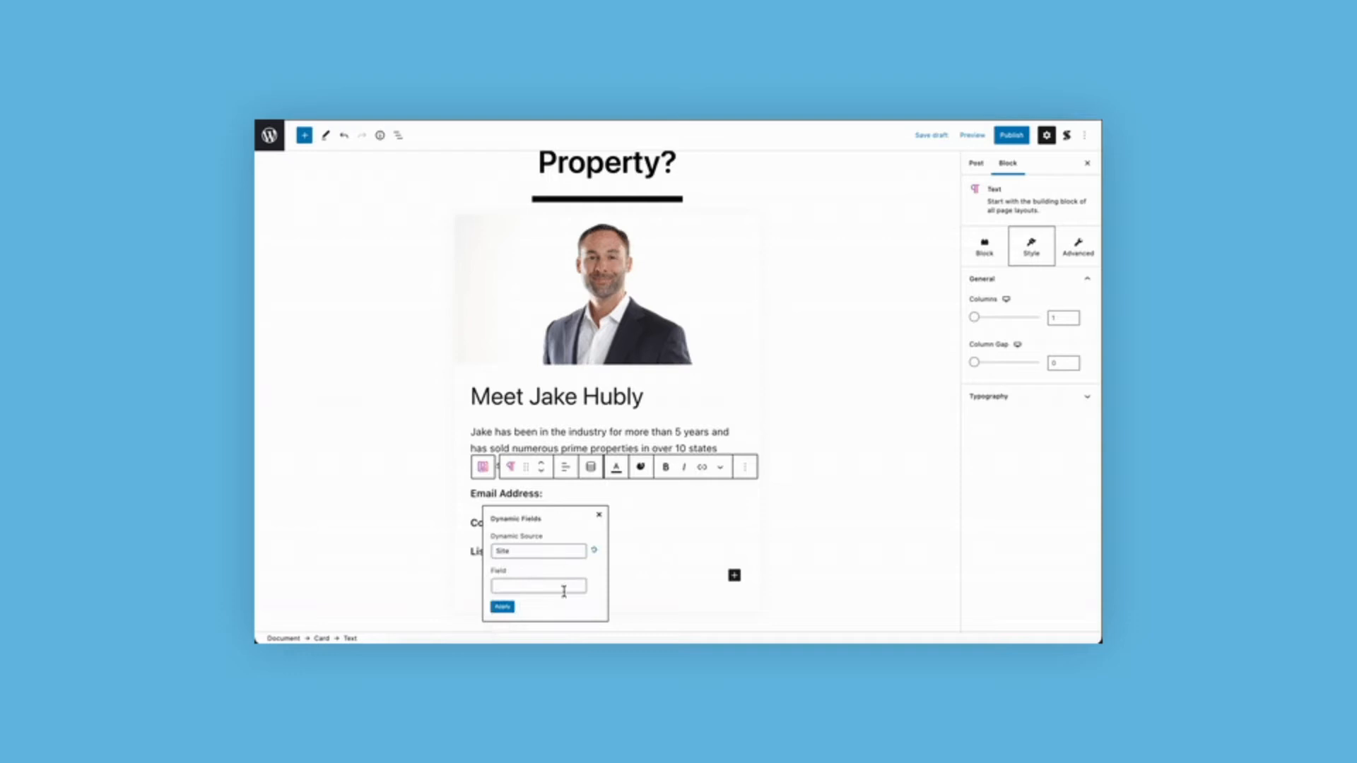
{"action": "left_click", "coordinate": [564, 588]}
{"action": "scroll", "coordinate": [654, 587], "scroll_direction": "down", "scroll_amount": 2}
{"action": "scroll", "coordinate": [660, 589], "scroll_direction": "down", "scroll_amount": 2}
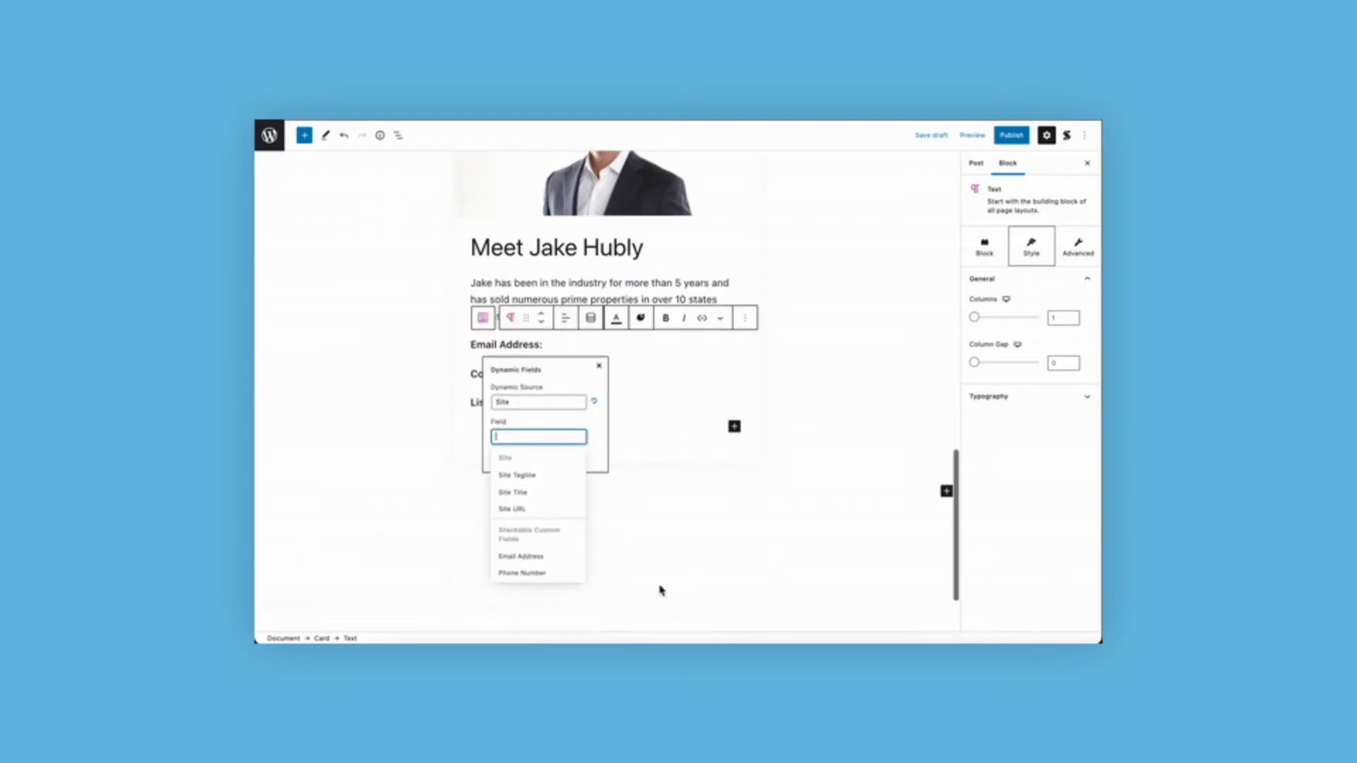
{"action": "left_click", "coordinate": [569, 556]}
{"action": "left_click", "coordinate": [503, 458]}
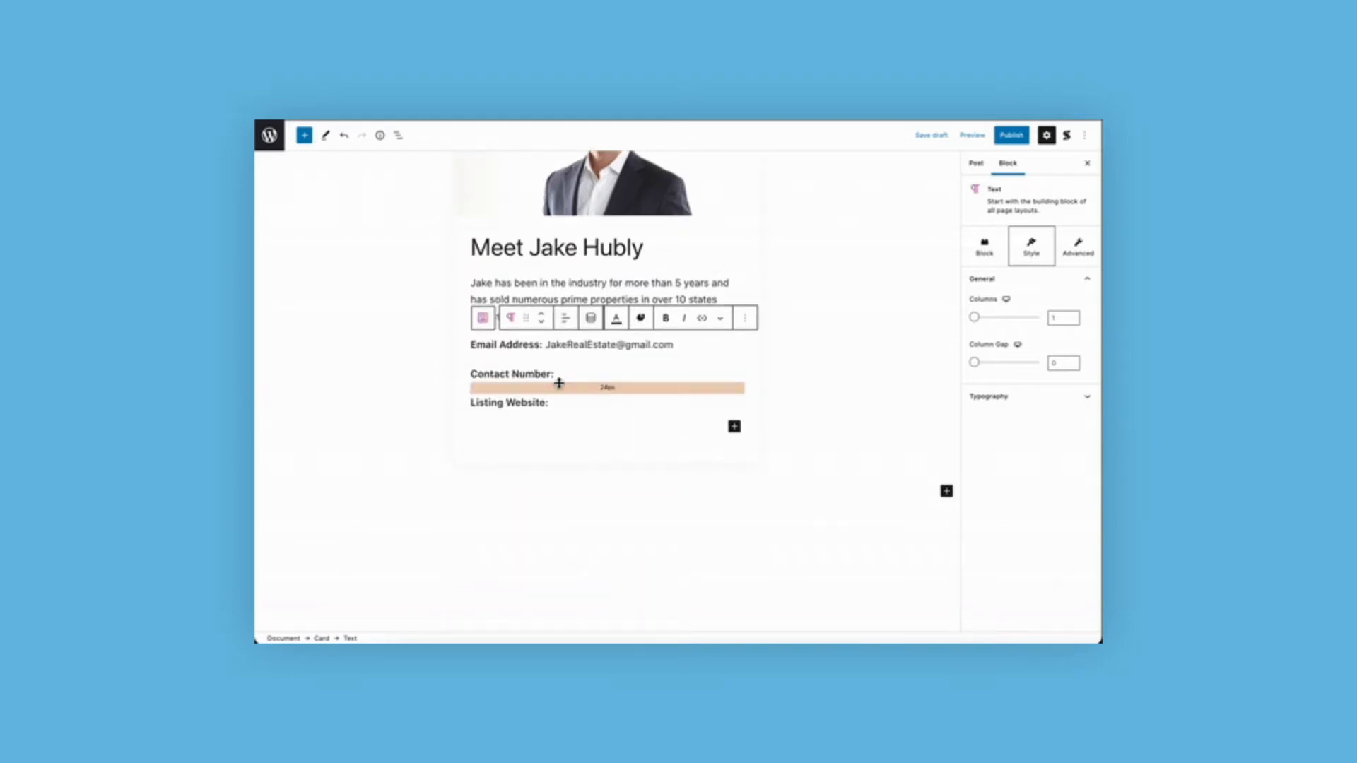
- Open the dynamic field settings for the "Contact Number:" text and show the available dynamic sources
{"action": "left_click", "coordinate": [562, 375]}
{"action": "left_click", "coordinate": [587, 347]}
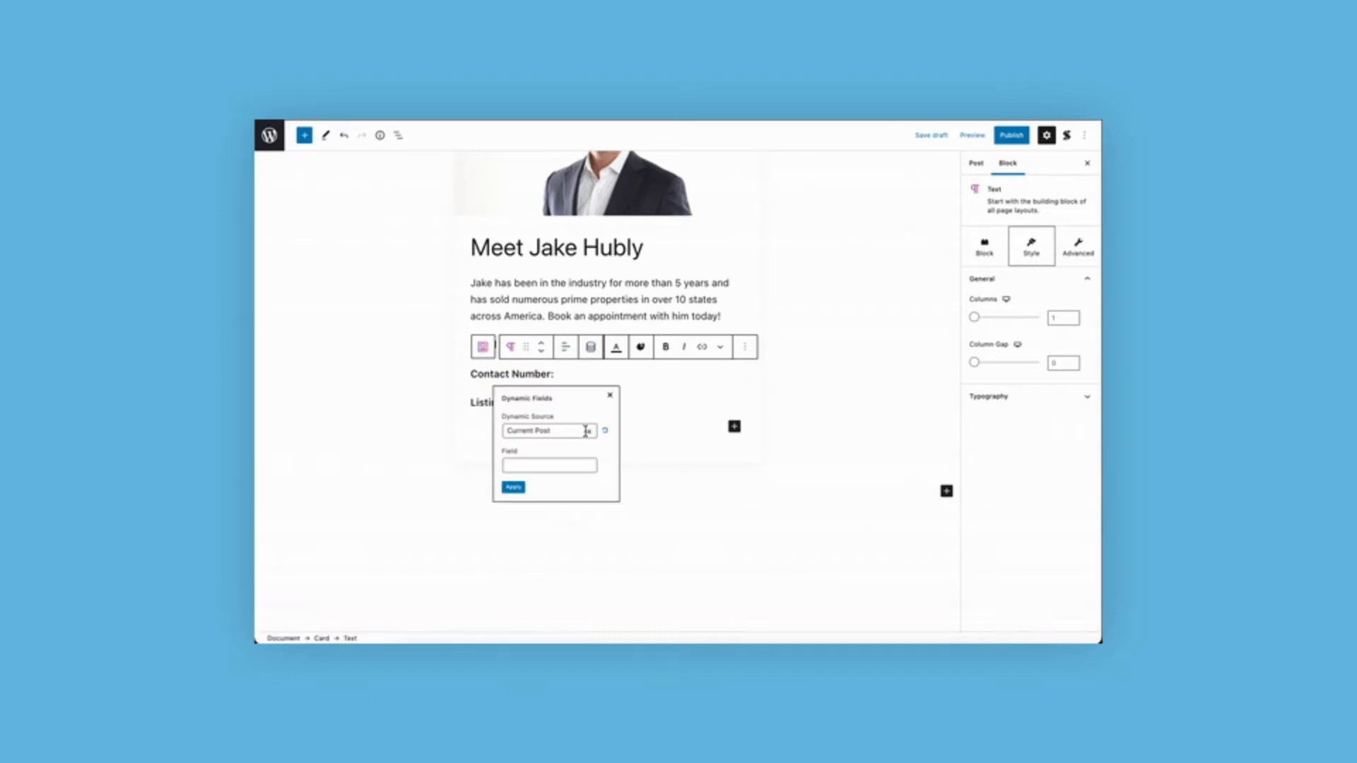
{"action": "left_click", "coordinate": [585, 429]}
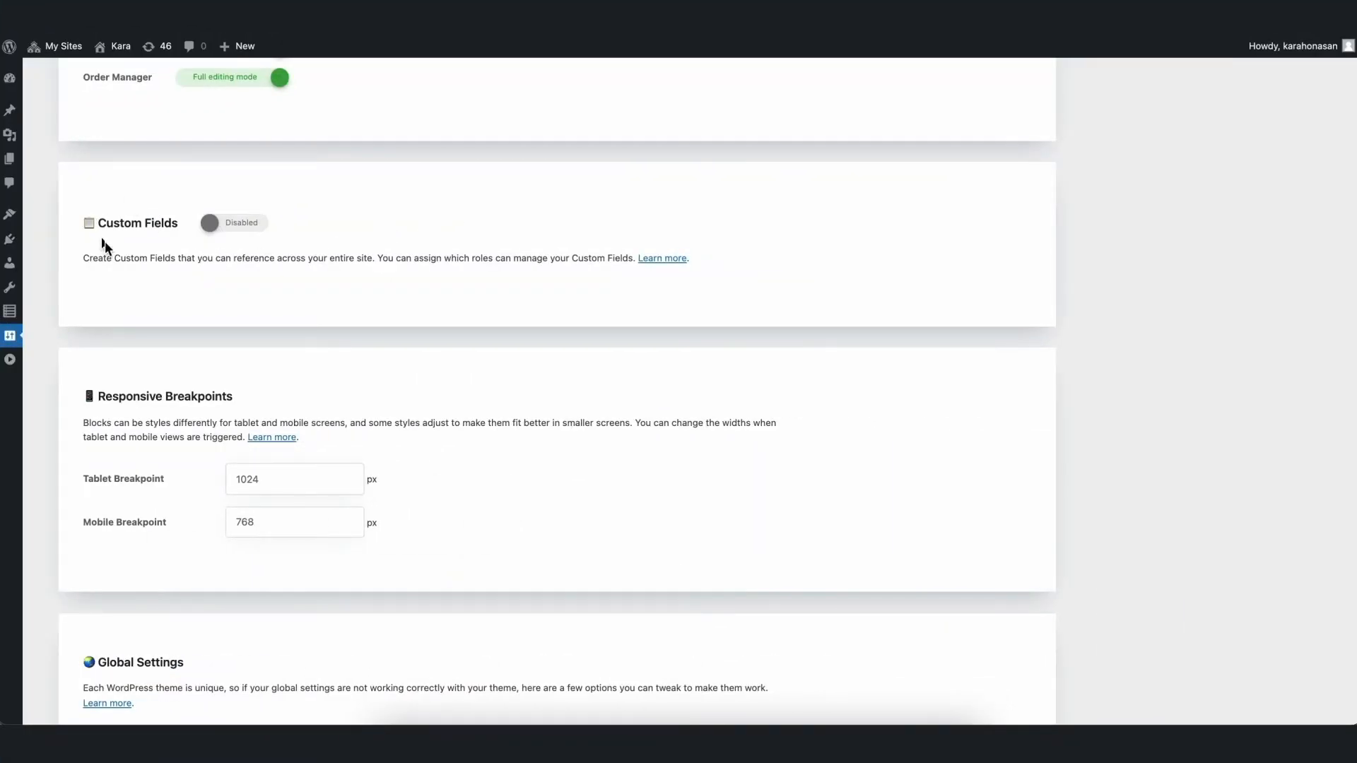
- Enable Custom Fields in the Stackable settings and switch on access for the Editor role
{"action": "left_click", "coordinate": [214, 225]}
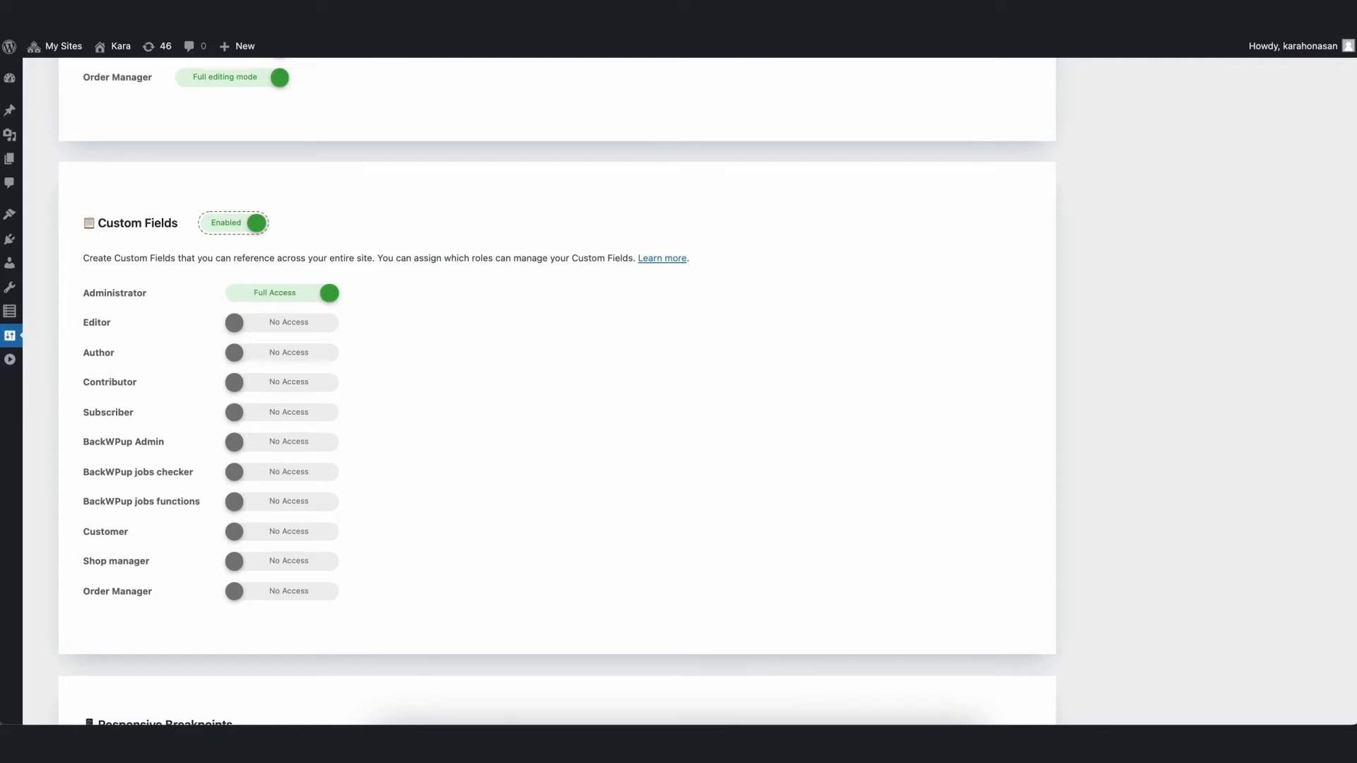
{"action": "left_click", "coordinate": [229, 327]}
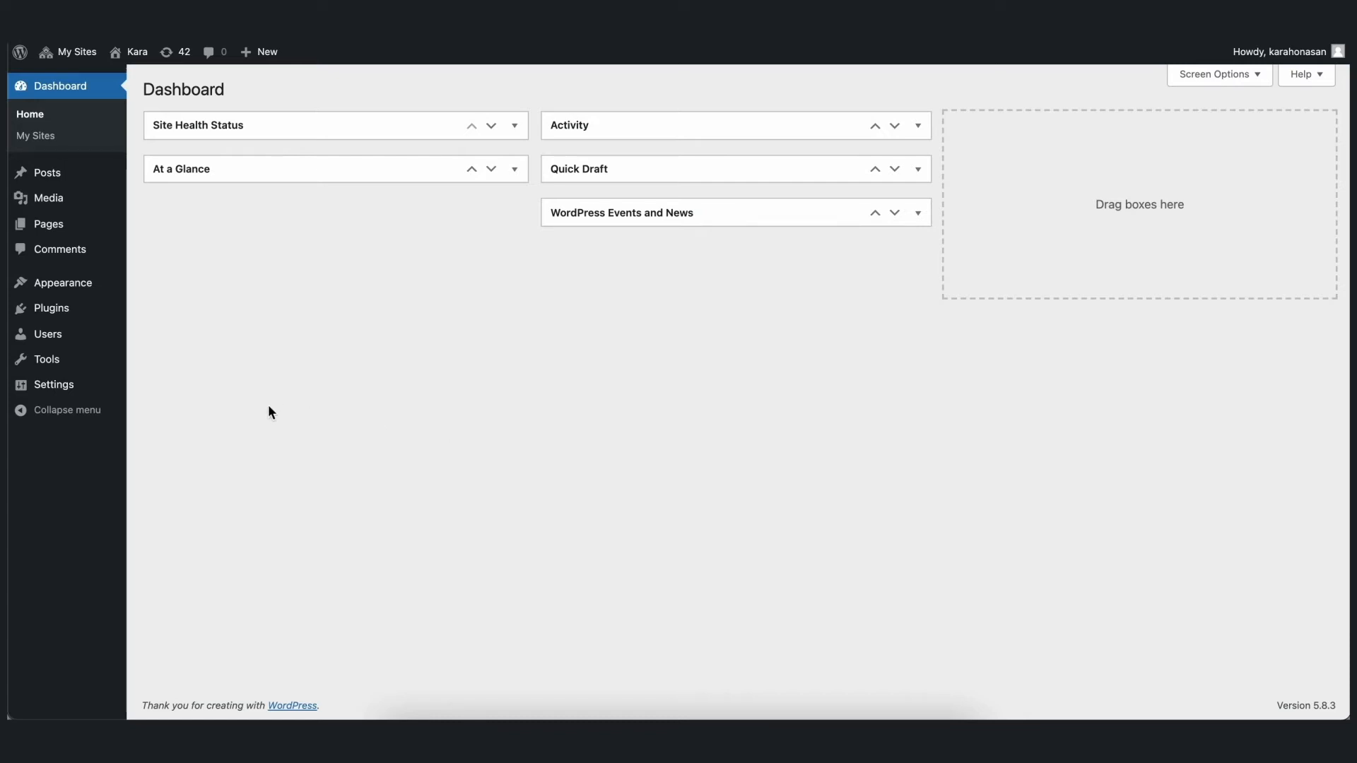
- Open the Stackable settings from the dashboard and enable Custom Fields
{"action": "mouse_move", "coordinate": [57, 384]}
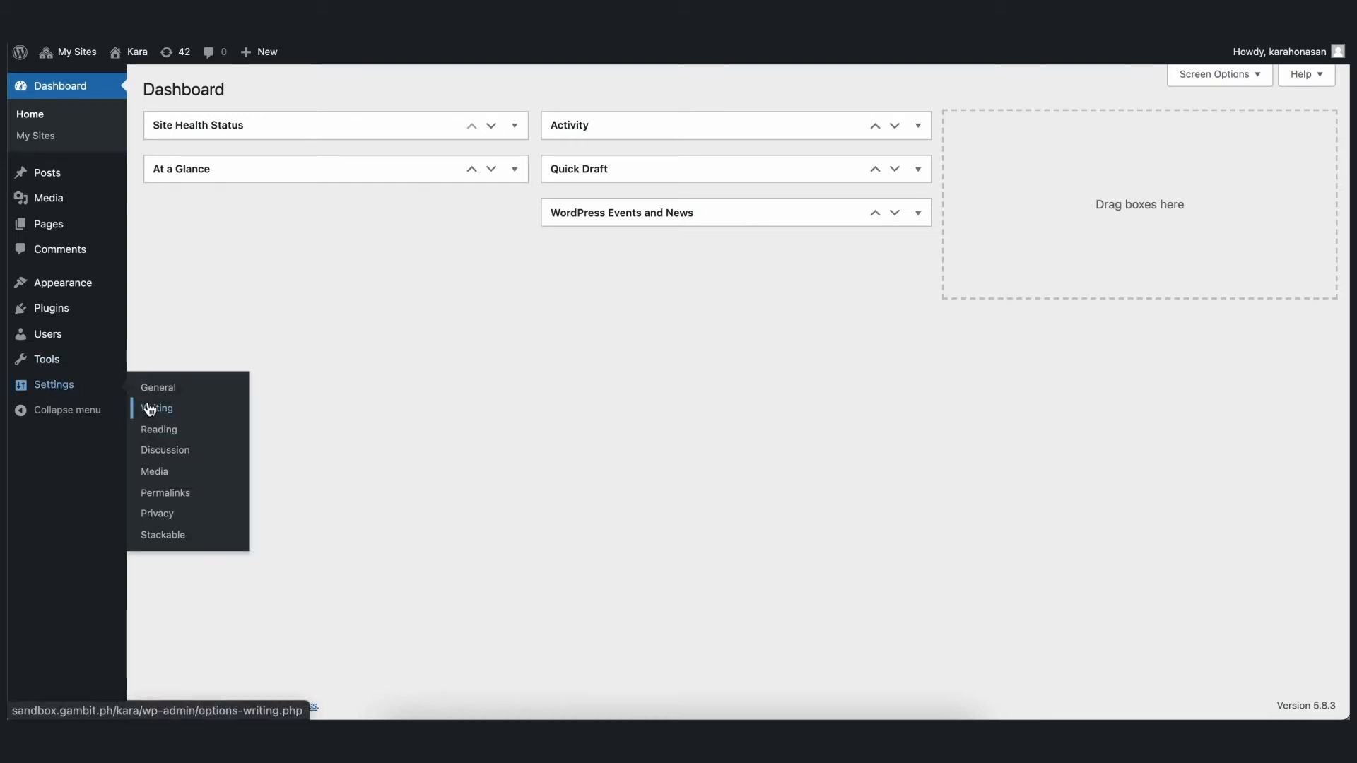
{"action": "left_click", "coordinate": [160, 538]}
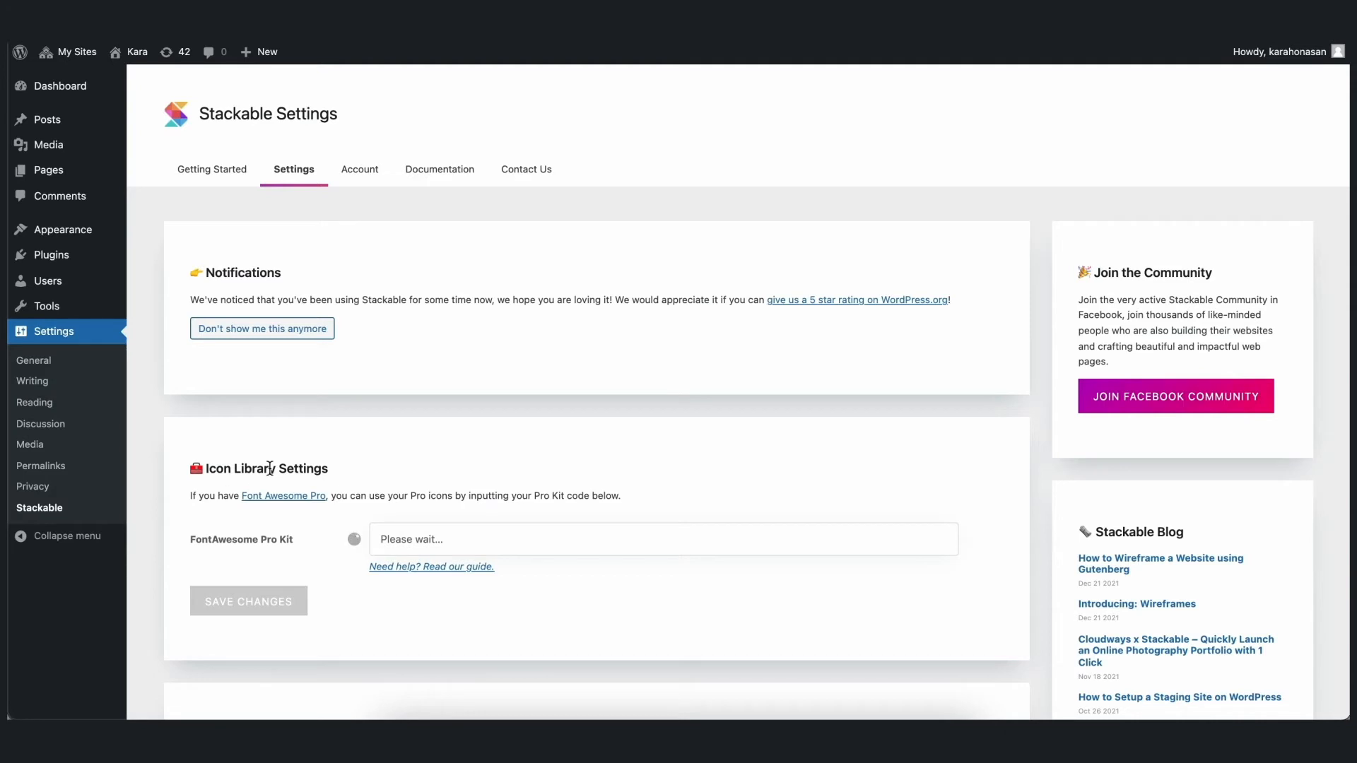
{"action": "scroll", "coordinate": [399, 520], "scroll_direction": "down", "scroll_amount": 7}
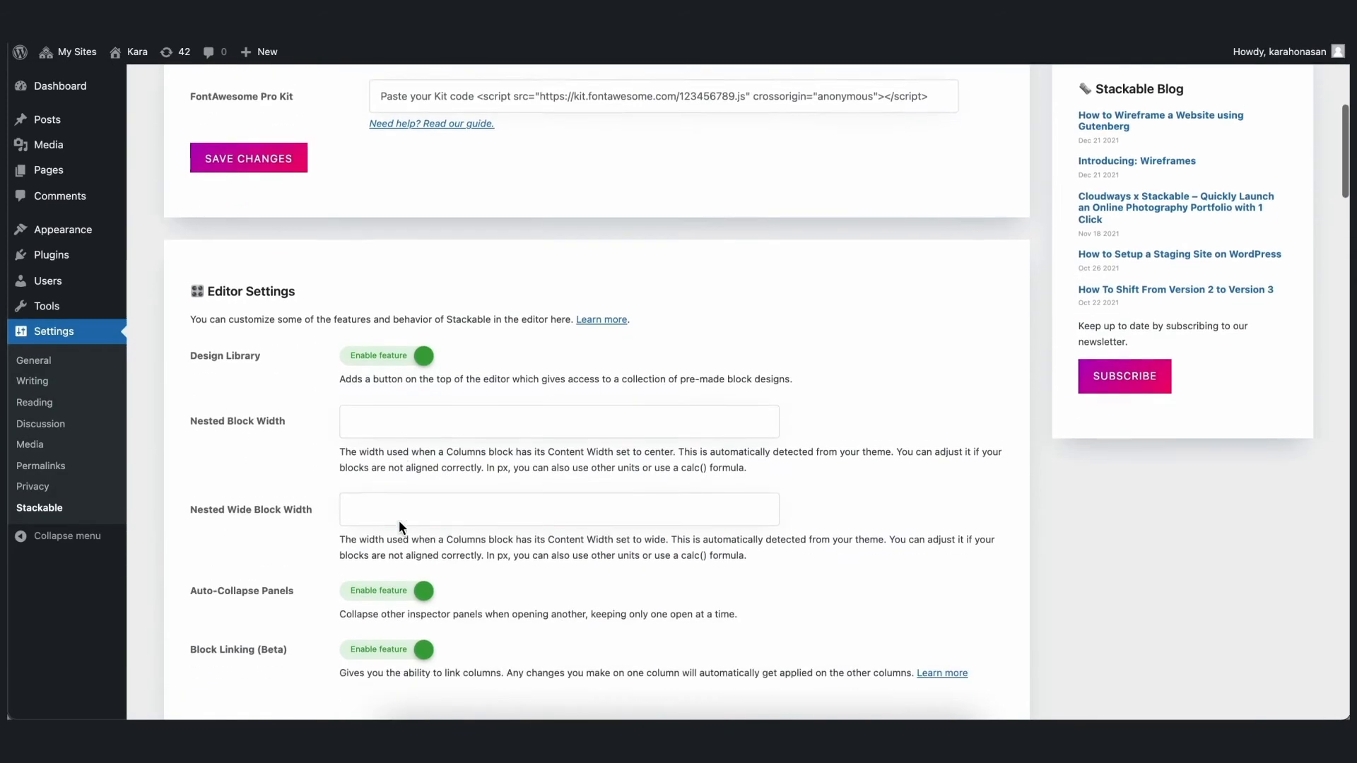
{"action": "scroll", "coordinate": [398, 520], "scroll_direction": "down", "scroll_amount": 9}
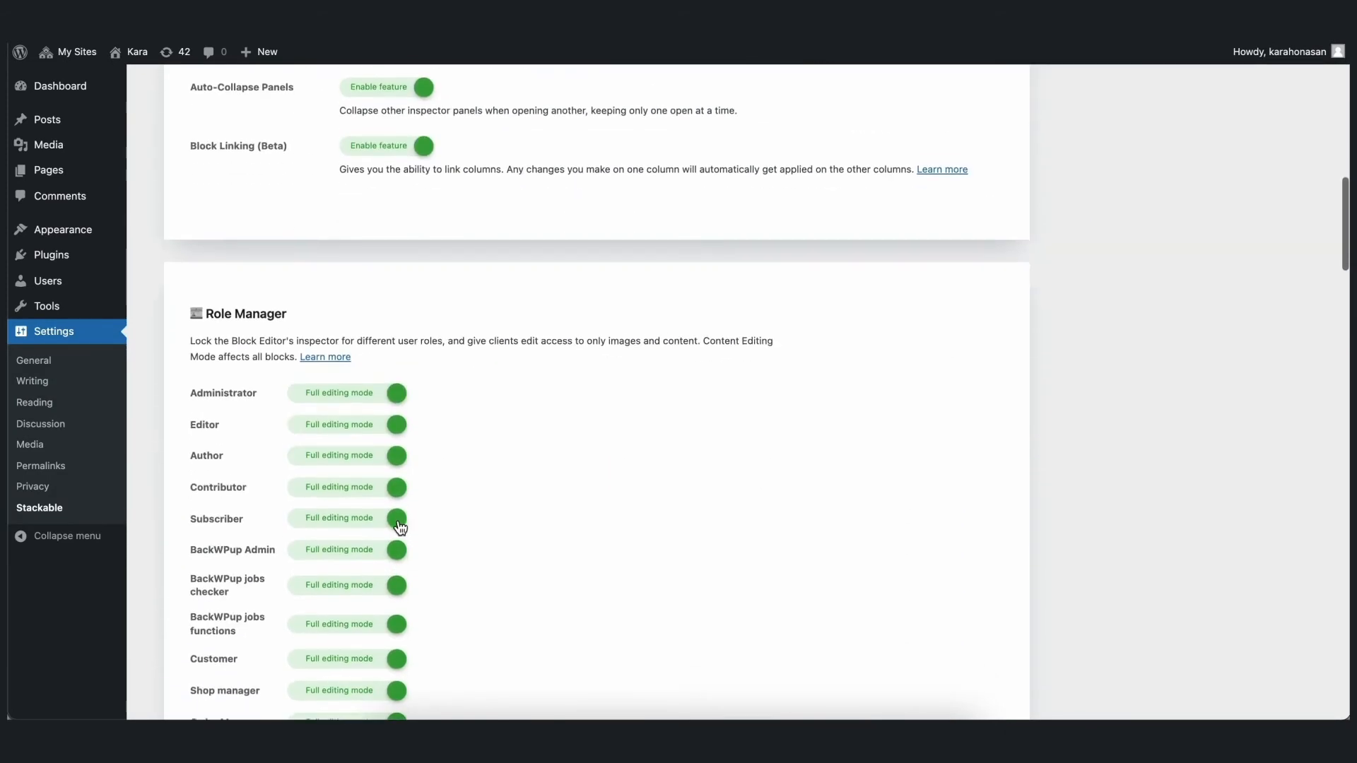
{"action": "scroll", "coordinate": [400, 529], "scroll_direction": "down", "scroll_amount": 3}
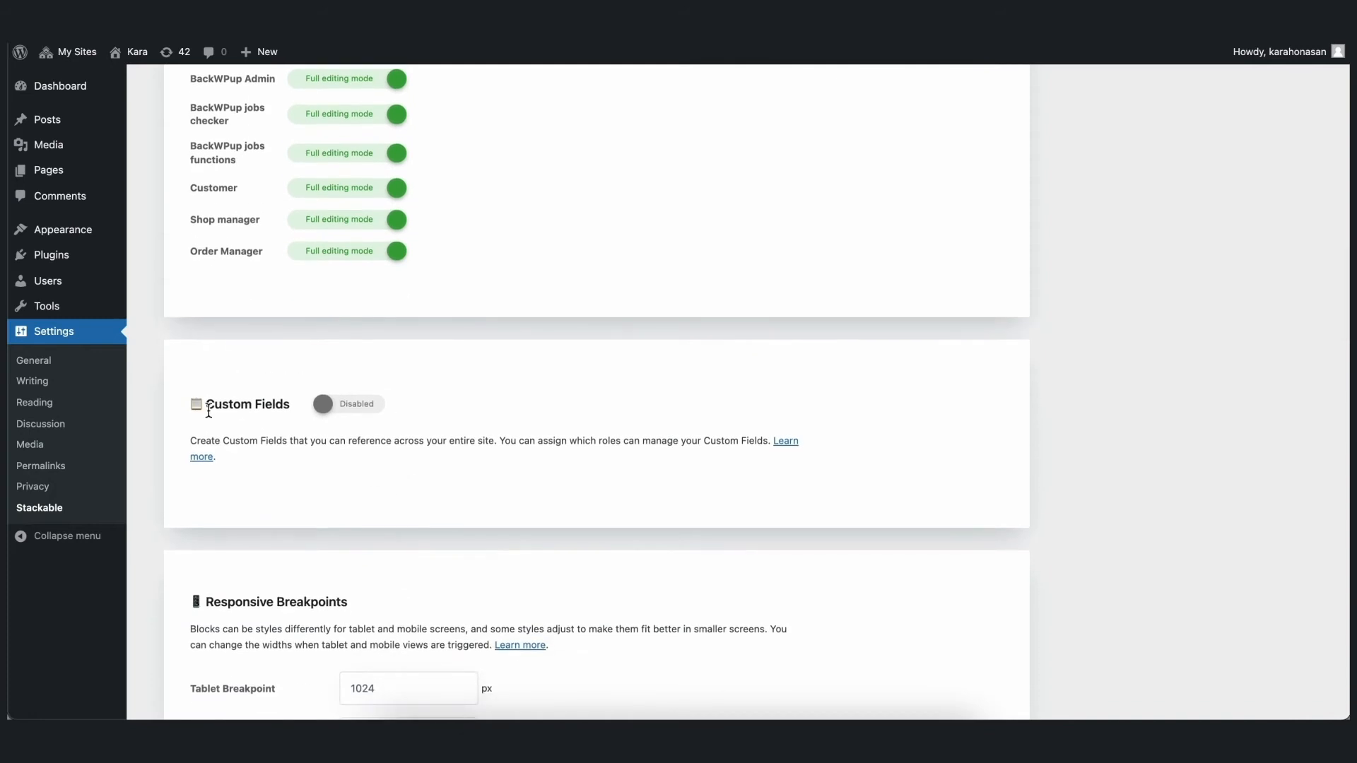
{"action": "left_click", "coordinate": [326, 407]}
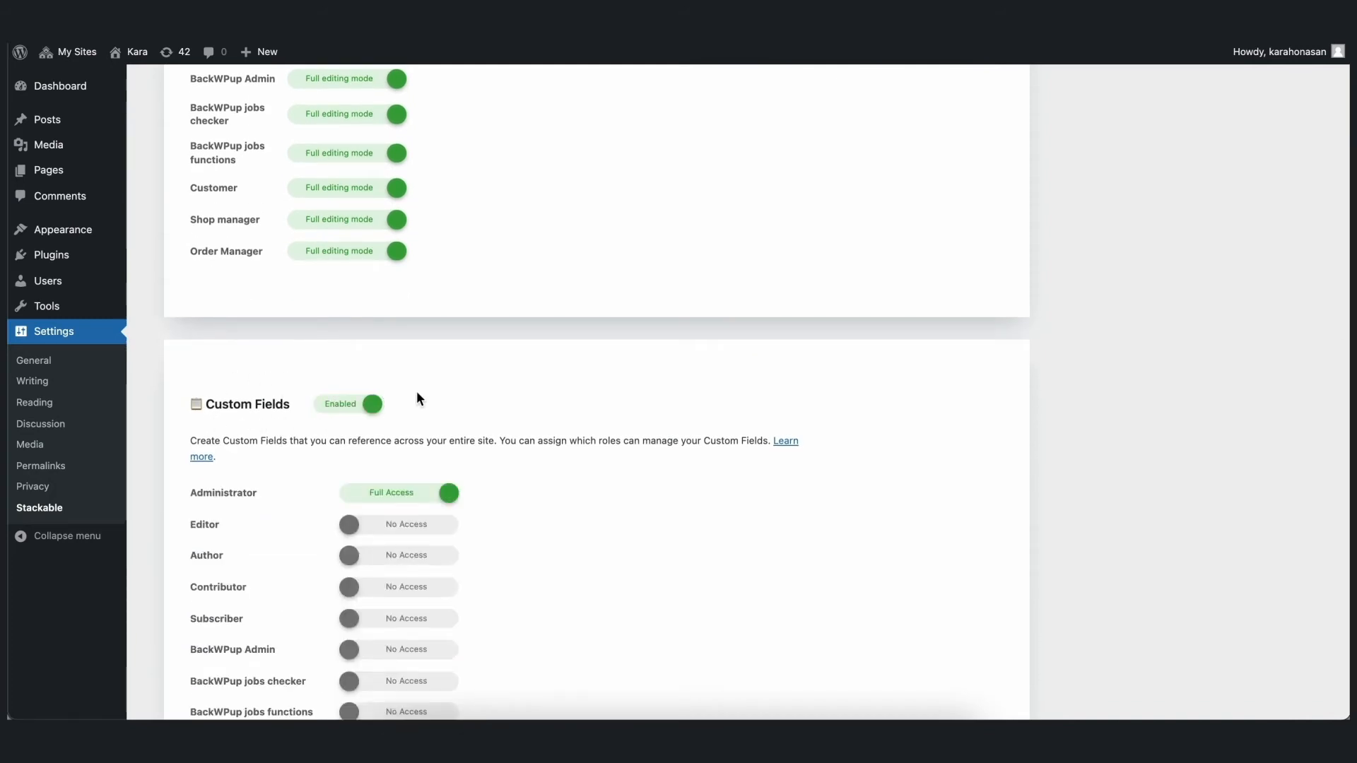
{"action": "scroll", "coordinate": [486, 456], "scroll_direction": "down", "scroll_amount": 5}
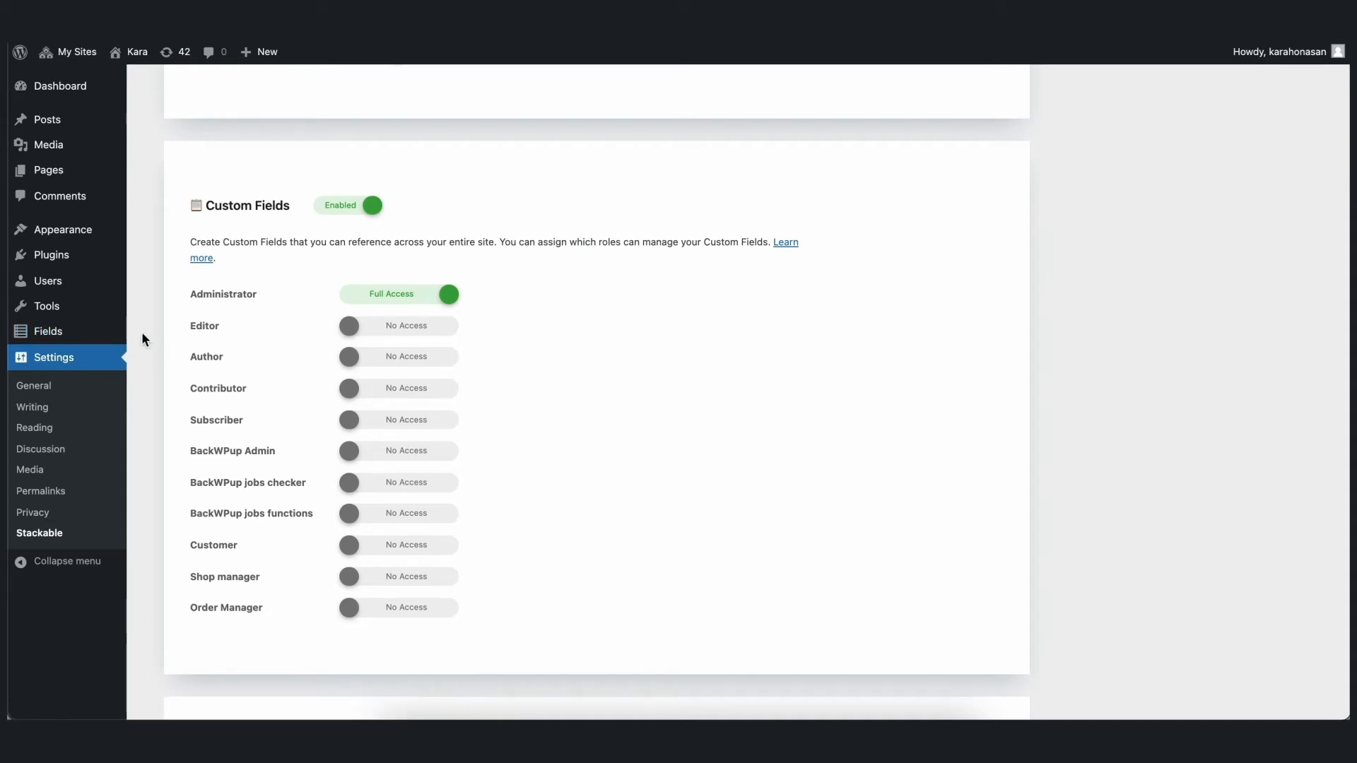
- Open the Fields page, start a new custom field and show the available field types
{"action": "left_click", "coordinate": [49, 335]}
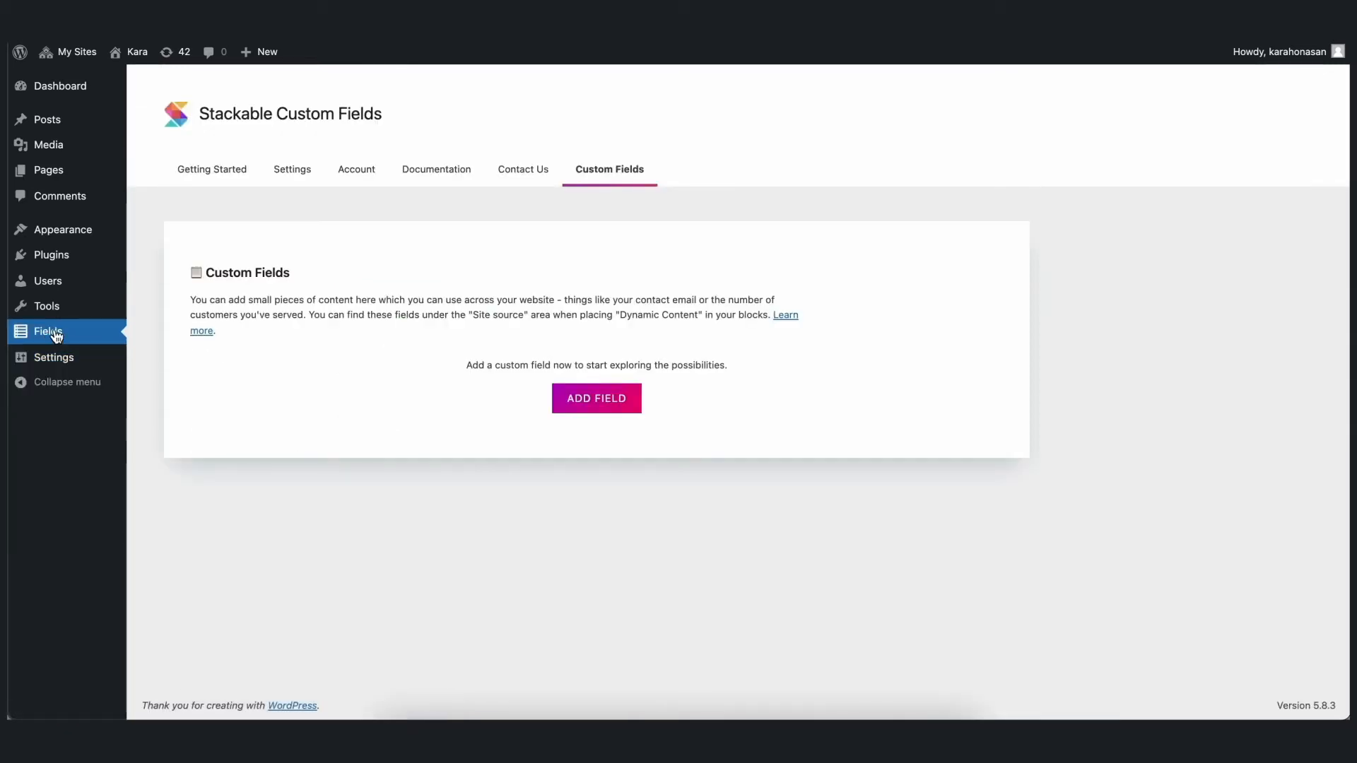
{"action": "left_click", "coordinate": [598, 400]}
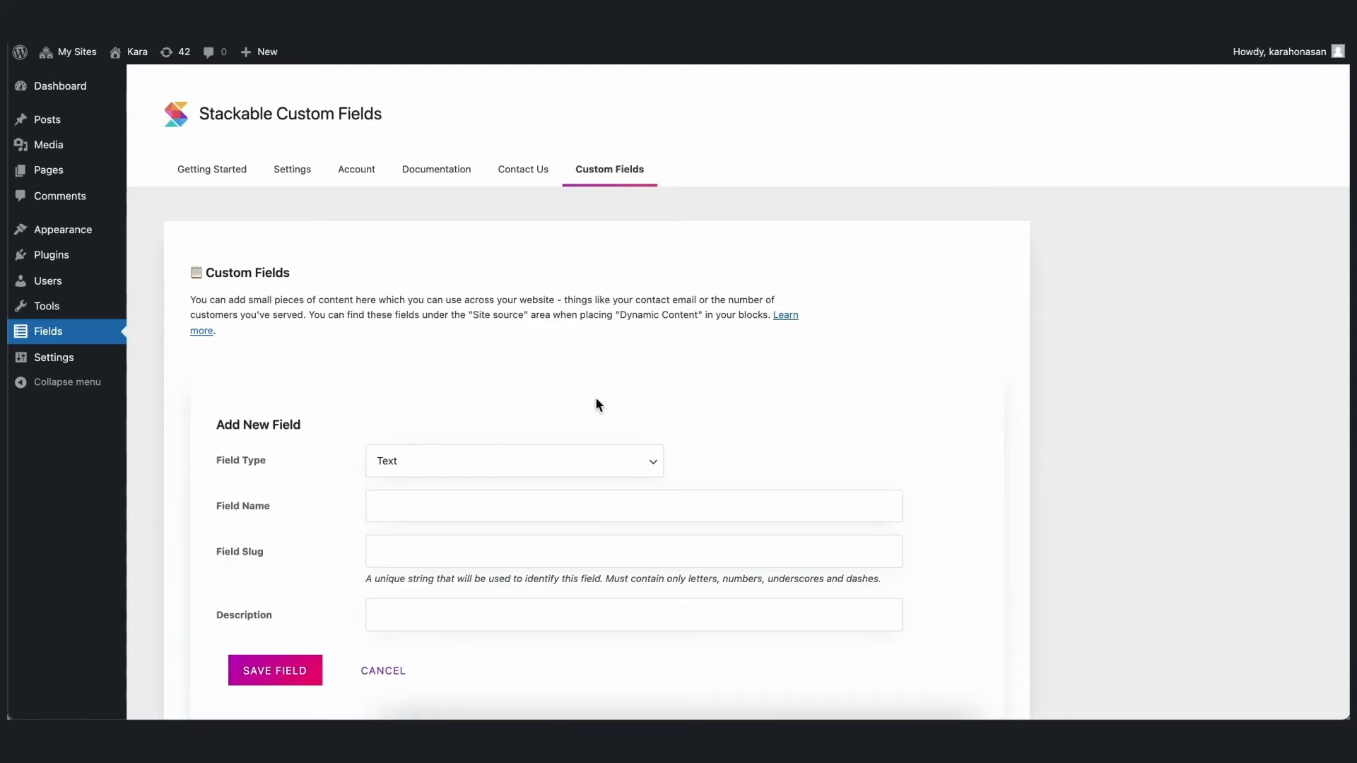
{"action": "scroll", "coordinate": [596, 405], "scroll_direction": "down", "scroll_amount": 3}
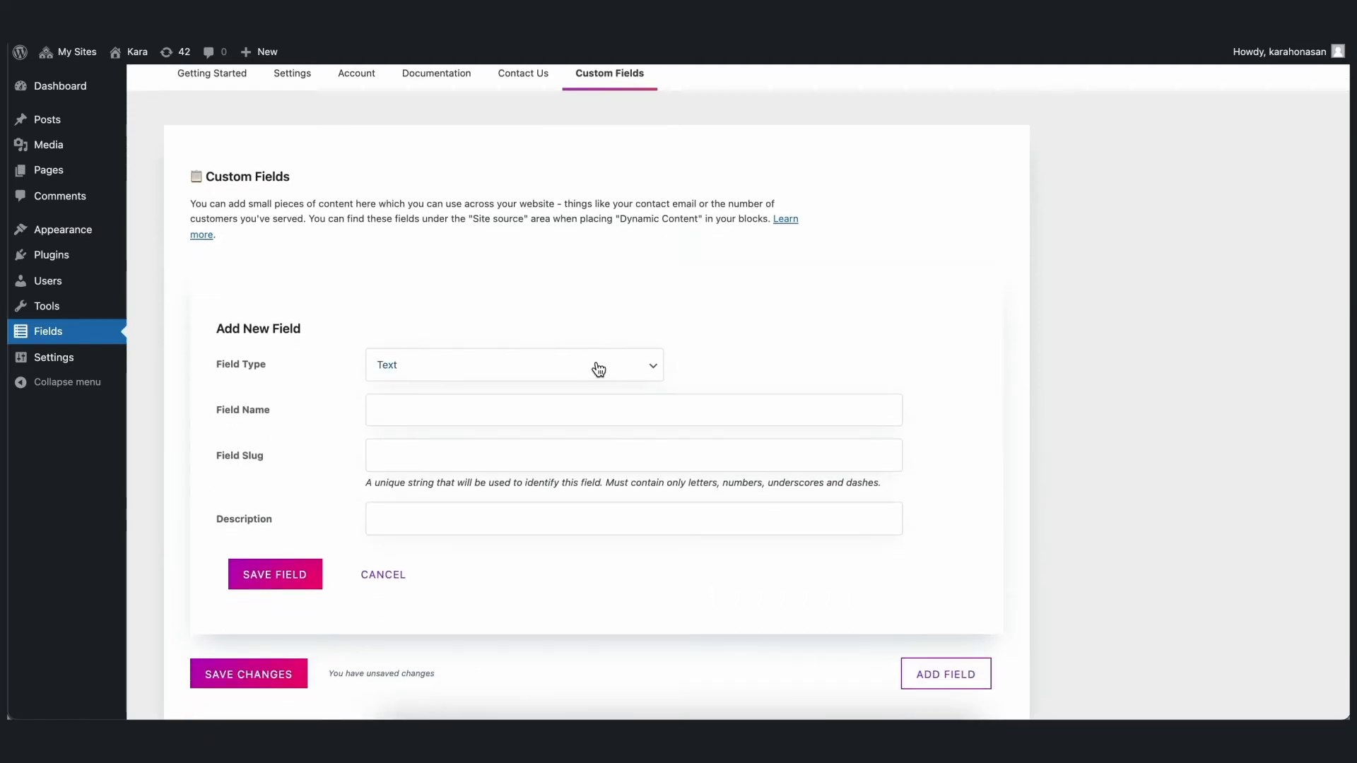
{"action": "left_click", "coordinate": [597, 368]}
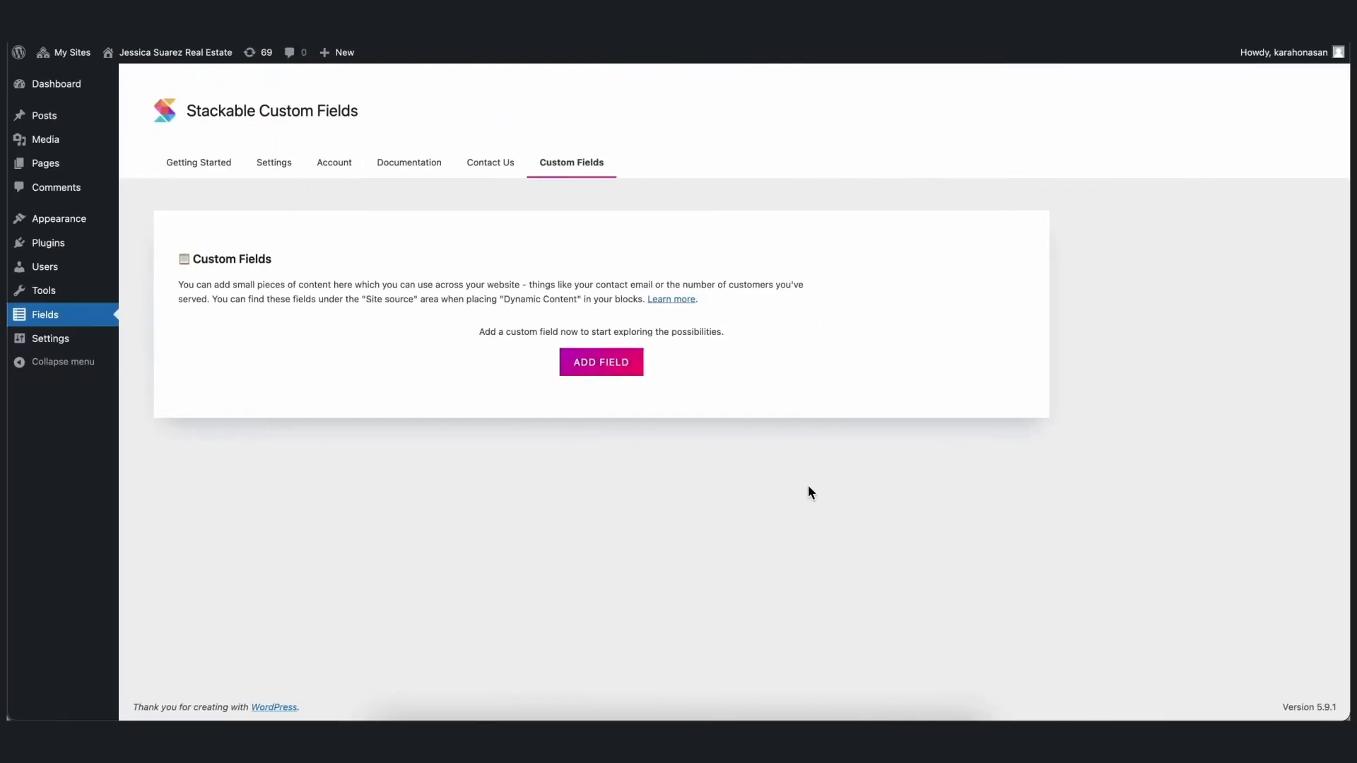
- Add and save a Text custom field named Email Address with the slug email-address
{"action": "left_click", "coordinate": [627, 368]}
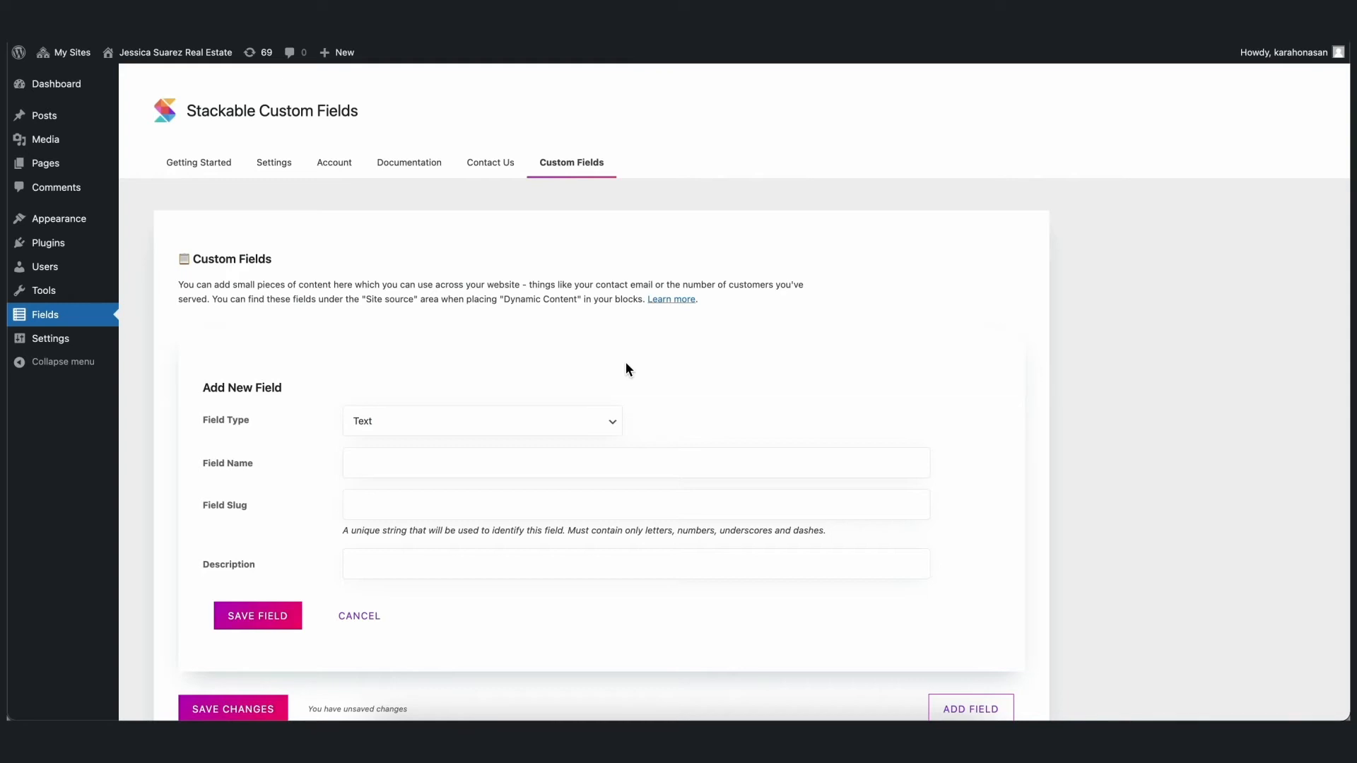
{"action": "scroll", "coordinate": [626, 369], "scroll_direction": "down", "scroll_amount": 2}
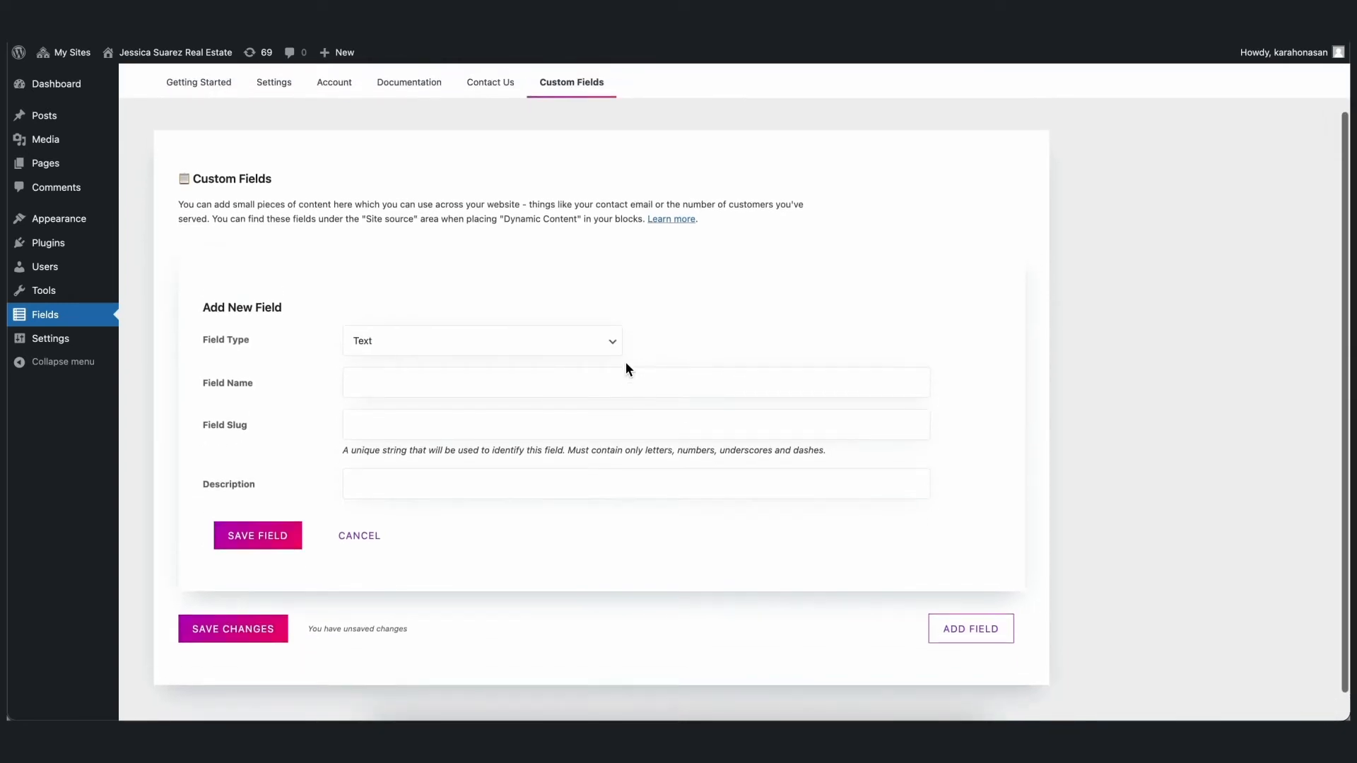
{"action": "left_click", "coordinate": [498, 350]}
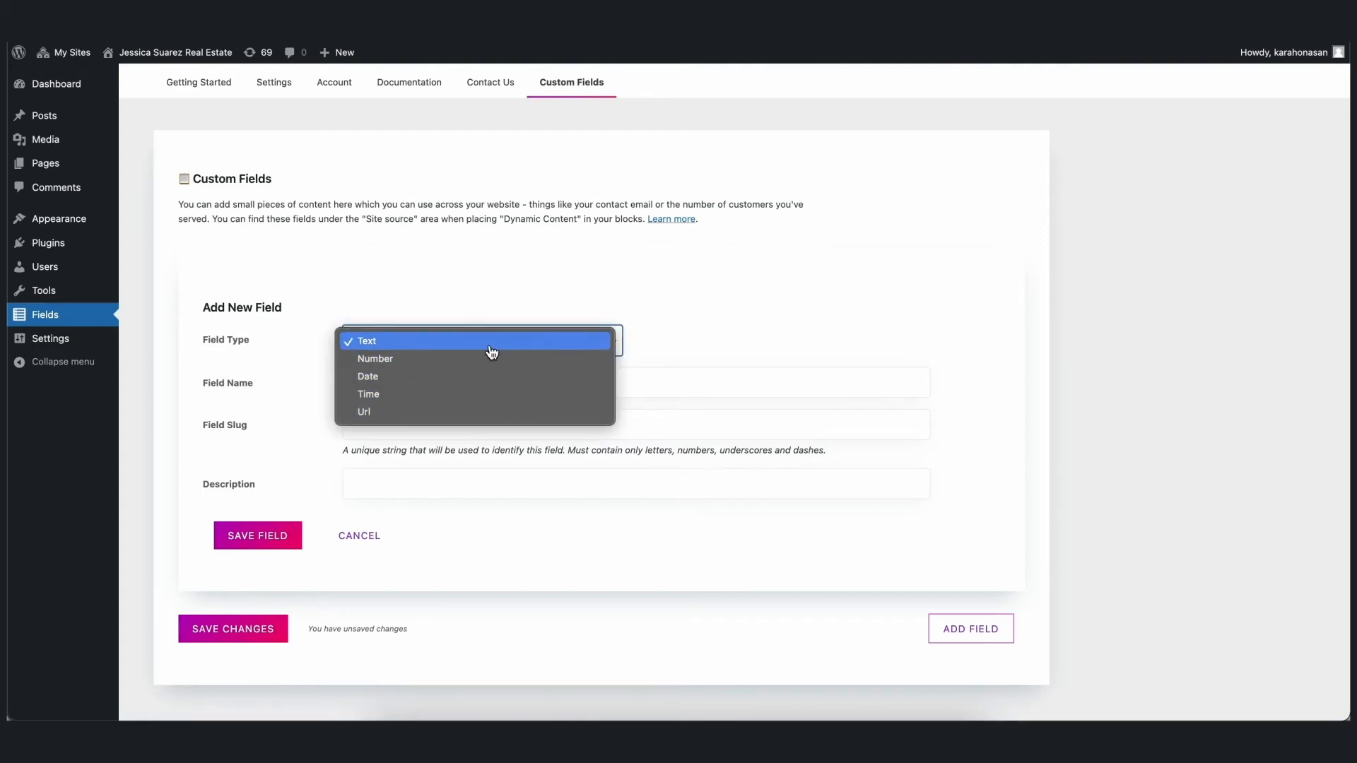
{"action": "left_click", "coordinate": [488, 351]}
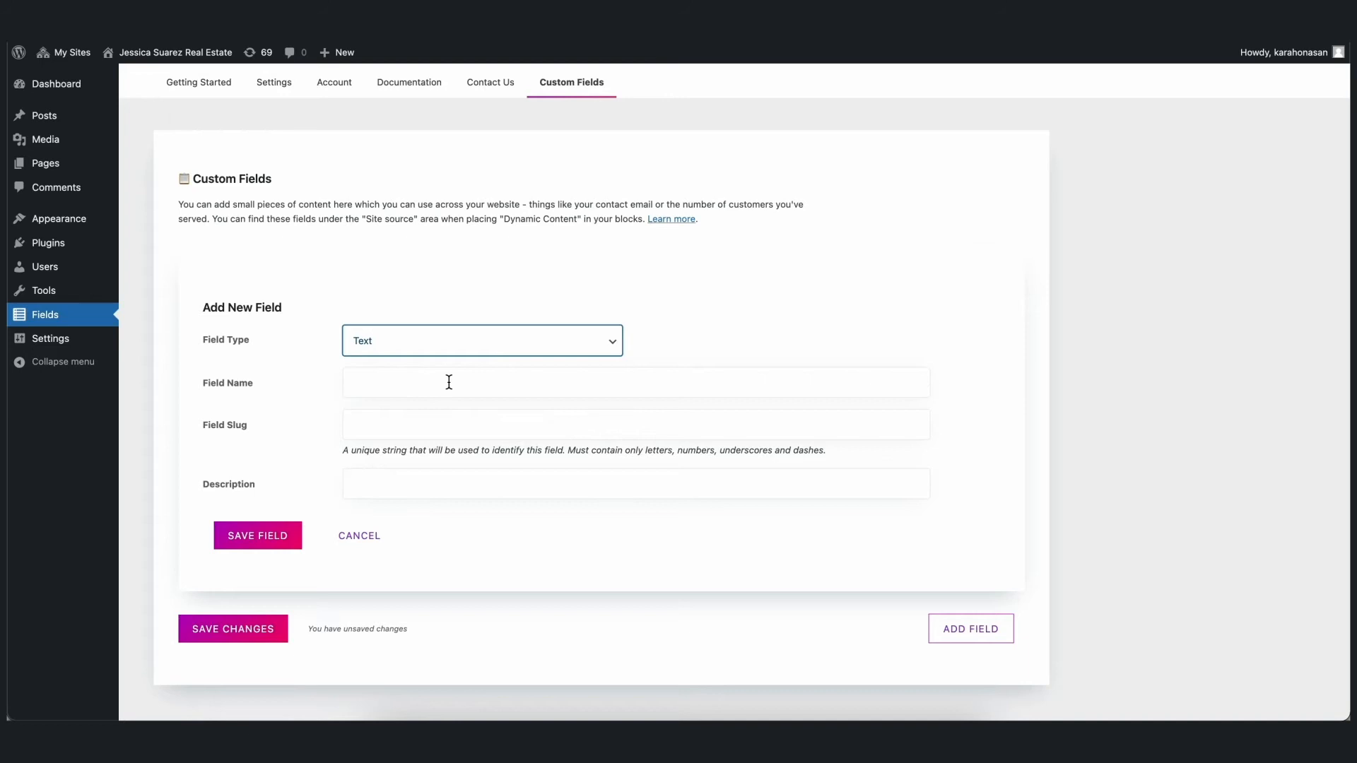
{"action": "left_click", "coordinate": [449, 382]}
{"action": "type", "text": "Email A"}
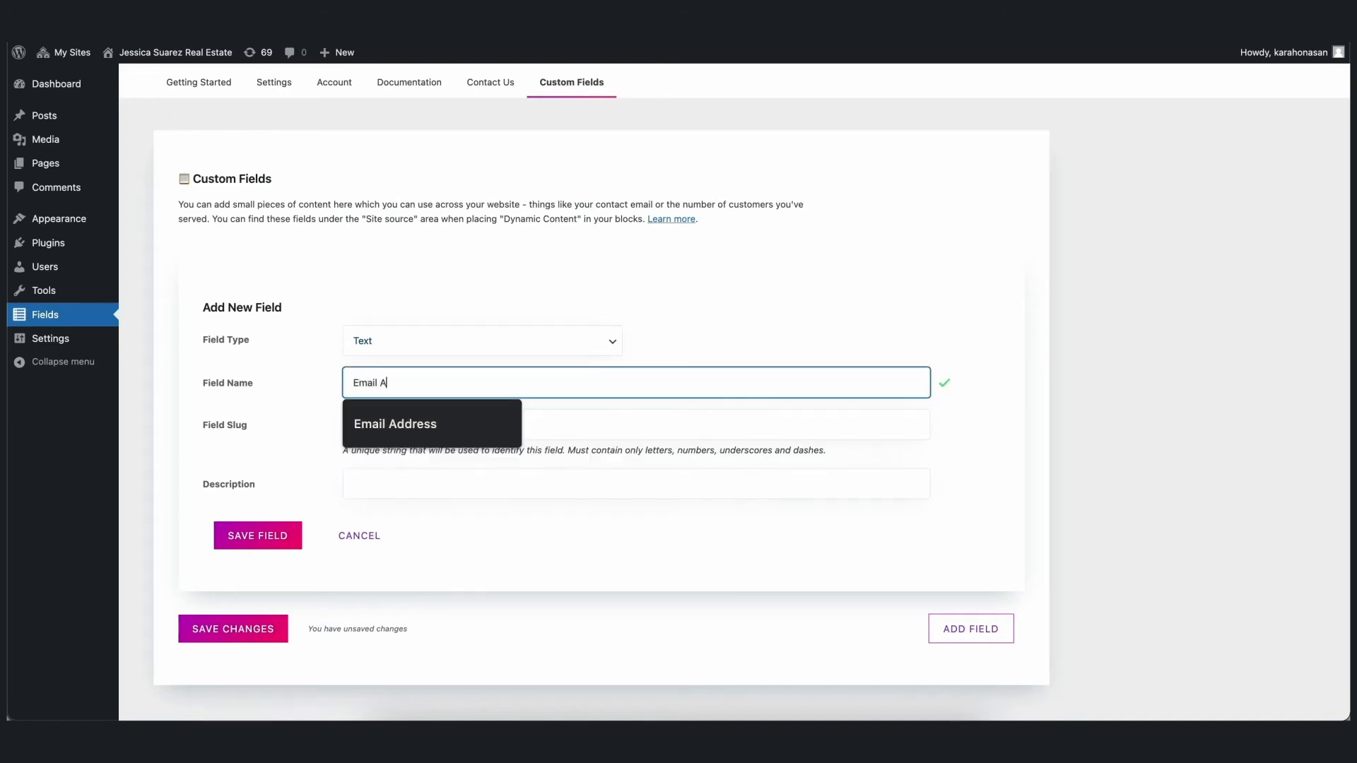
{"action": "type", "text": "ddress"}
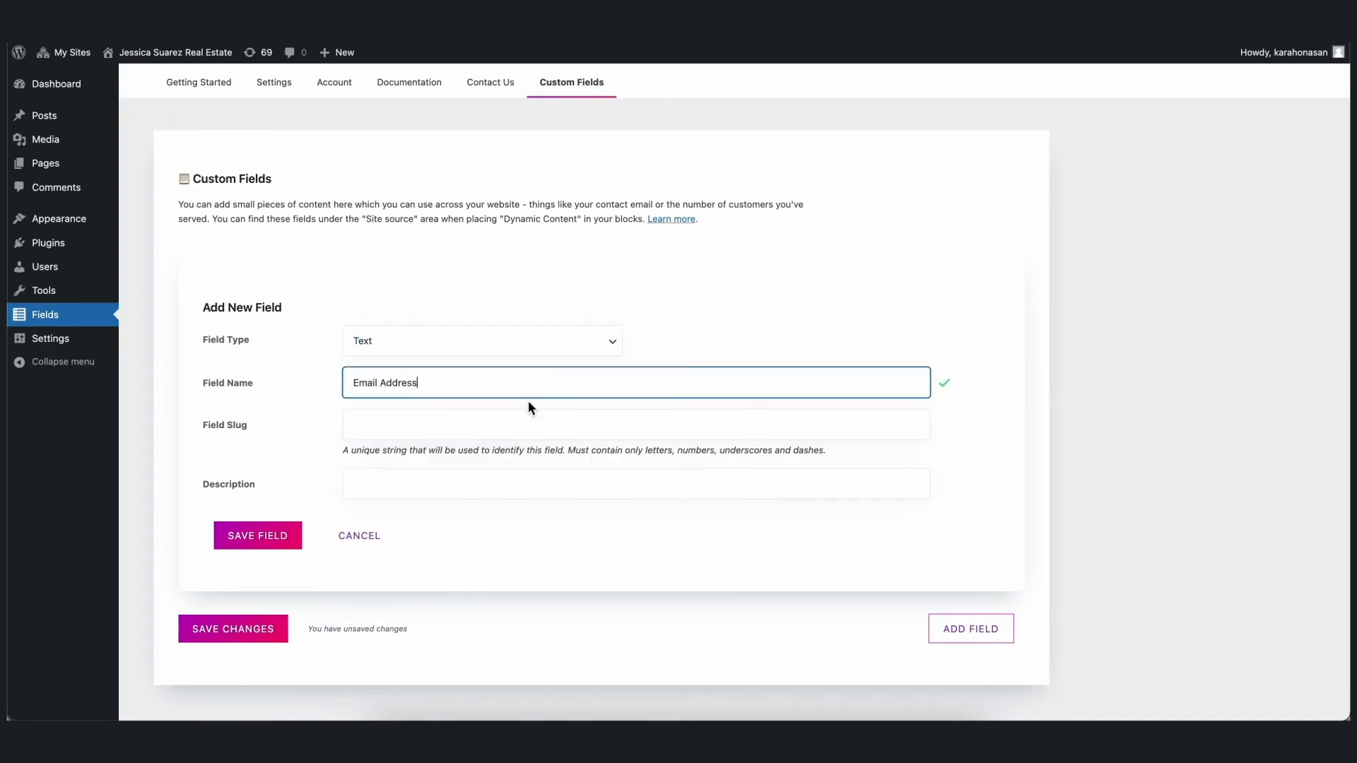
{"action": "left_click", "coordinate": [489, 424]}
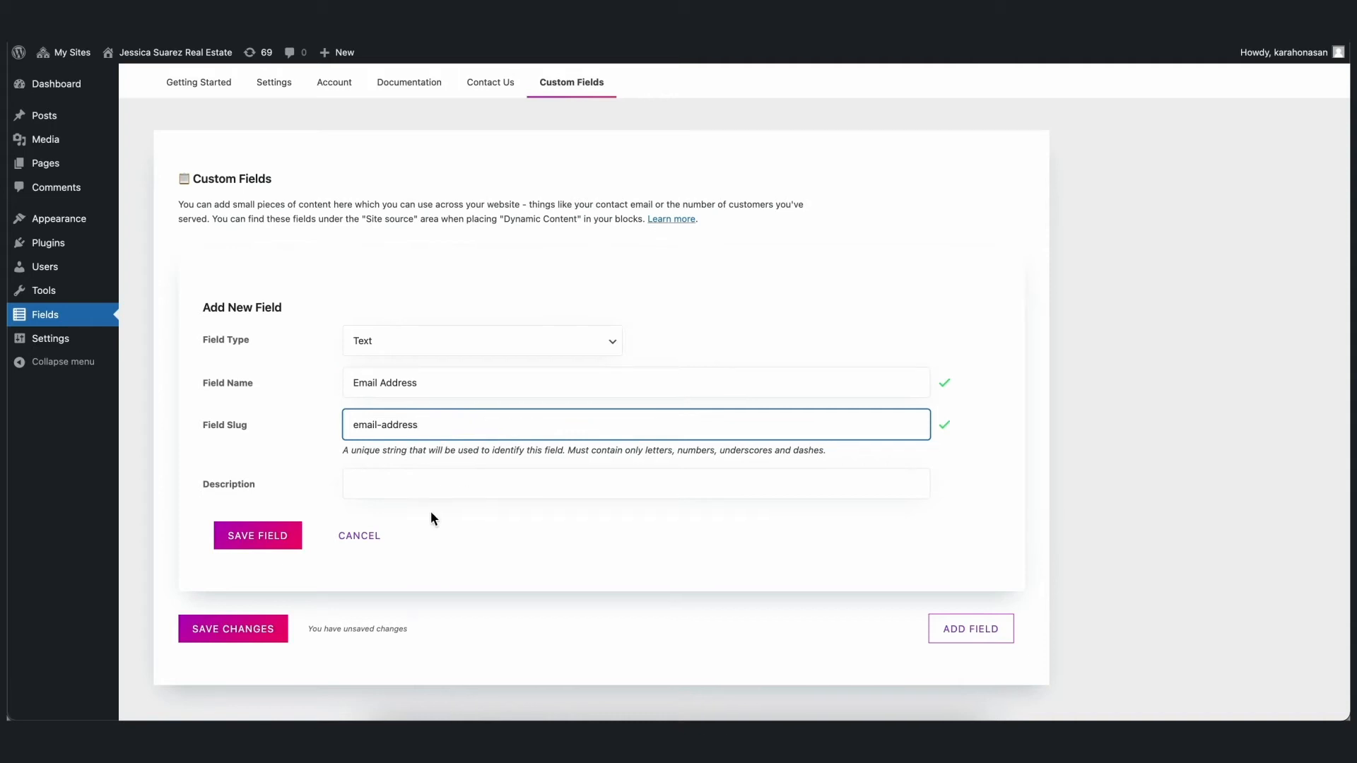
{"action": "left_click", "coordinate": [279, 537]}
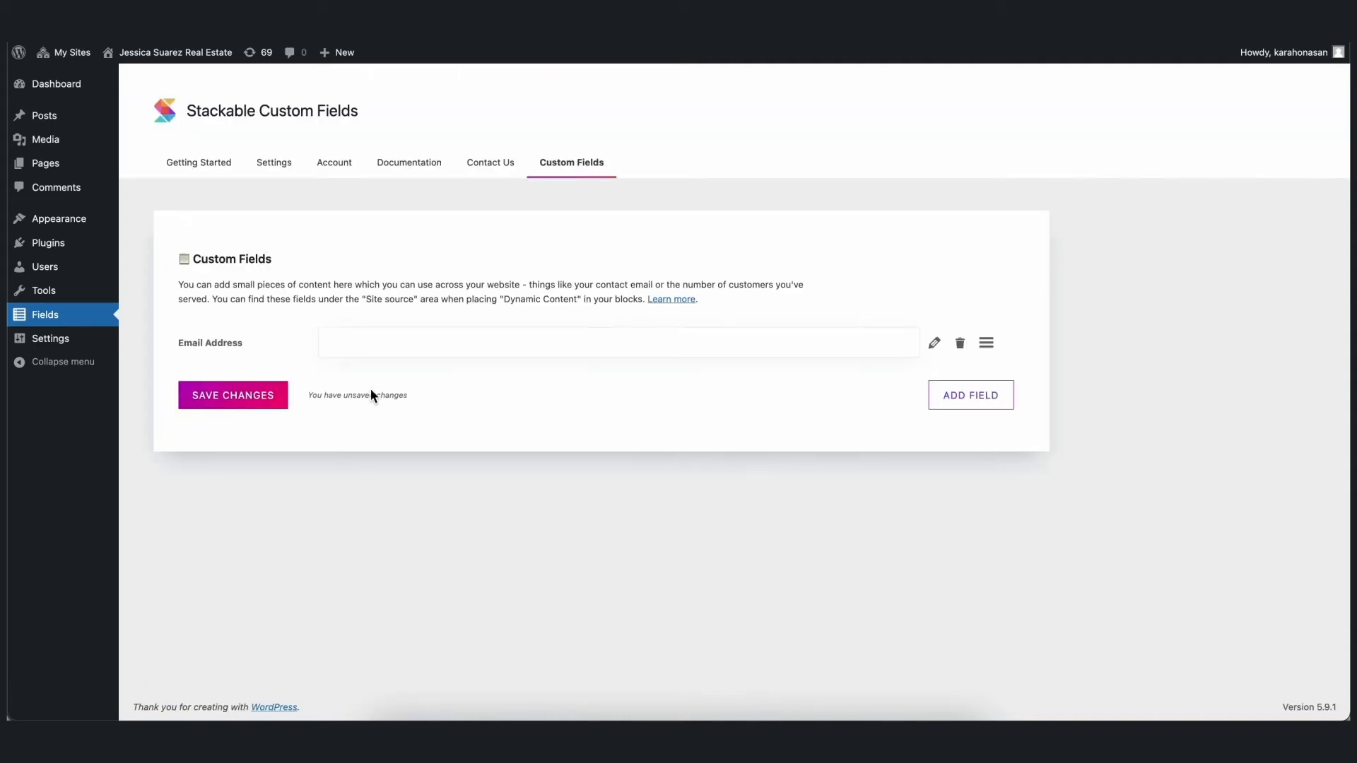
- Fill in the Email Address field with the contact's e-mail and save the changes
{"action": "left_click", "coordinate": [386, 349]}
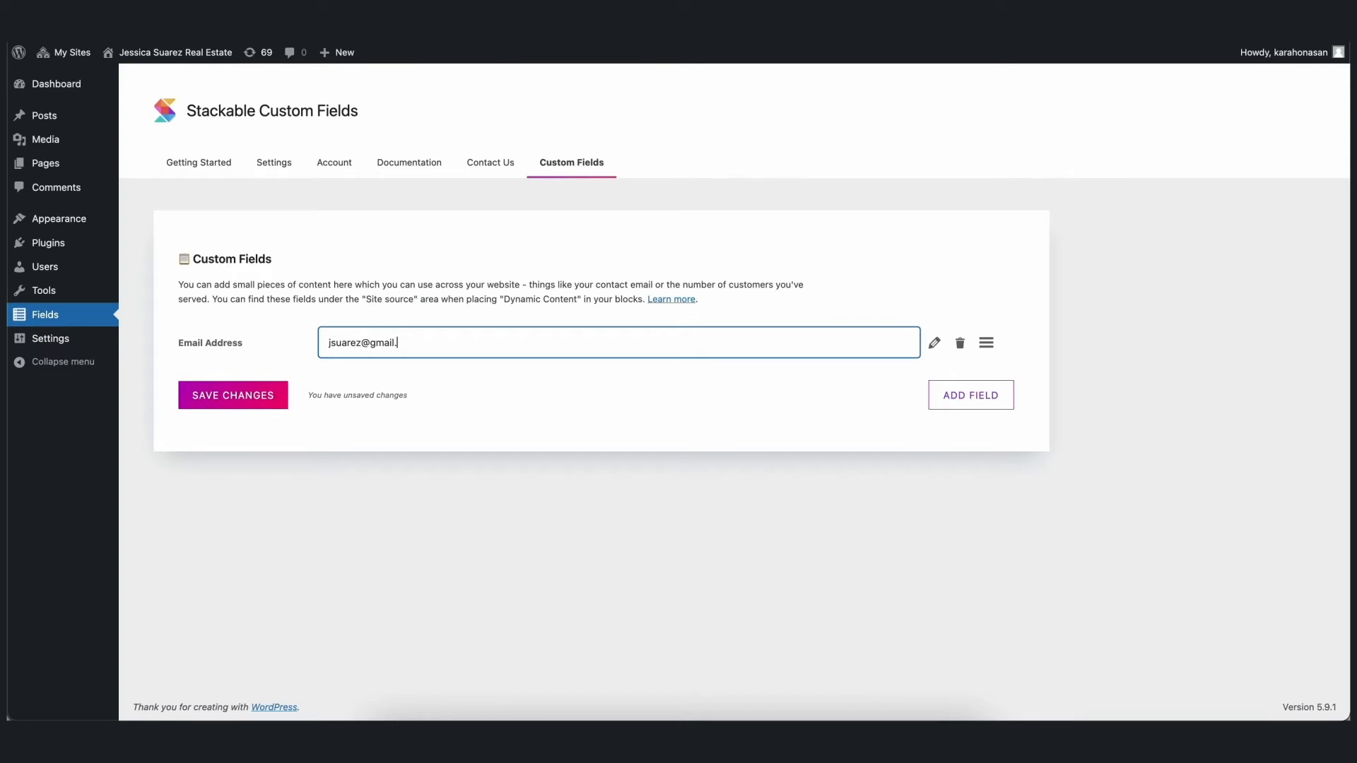
{"action": "left_click", "coordinate": [420, 428]}
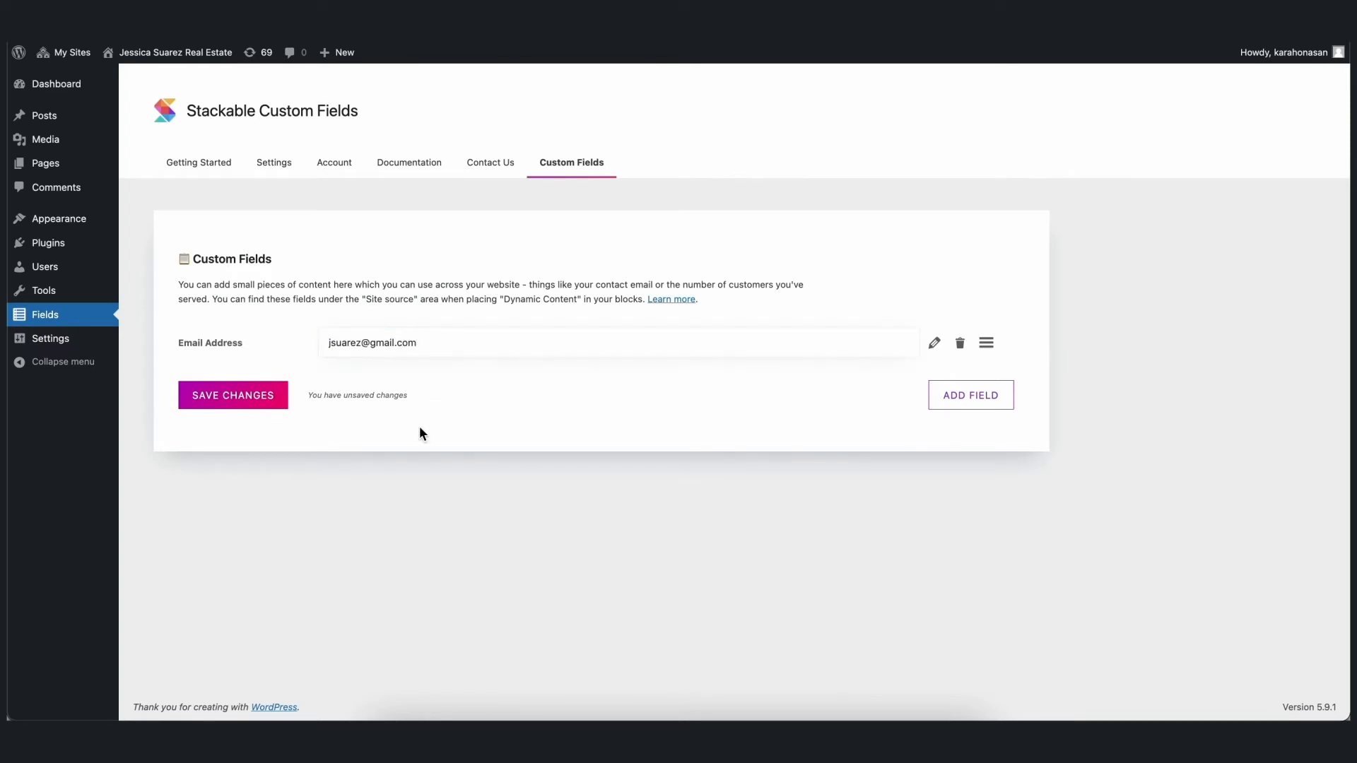
{"action": "left_click", "coordinate": [261, 406]}
- Add a Number field named Mobile Number with the slug mobile-number, fill in the contact's phone number and save the changes
{"action": "left_click", "coordinate": [953, 400]}
{"action": "scroll", "coordinate": [667, 472], "scroll_direction": "down", "scroll_amount": 3}
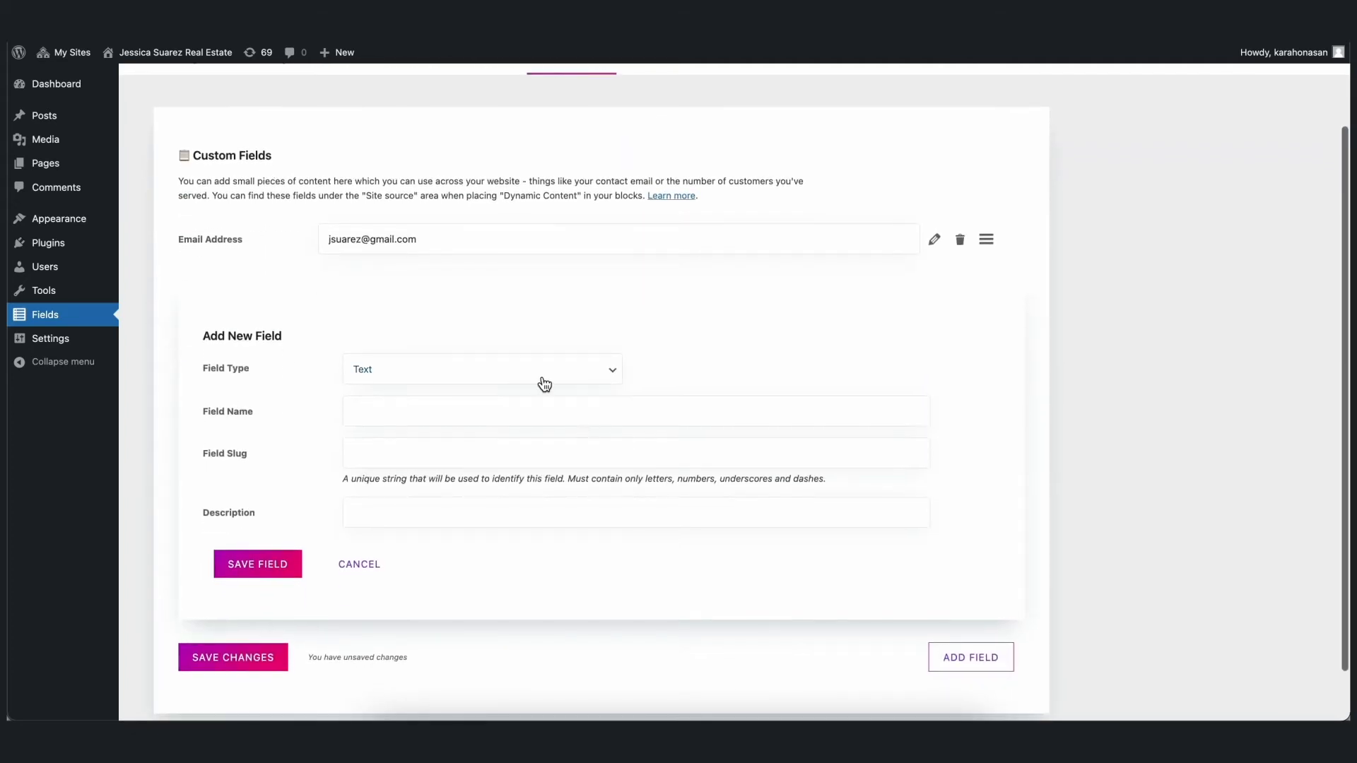
{"action": "left_click", "coordinate": [540, 379]}
{"action": "left_click", "coordinate": [530, 392]}
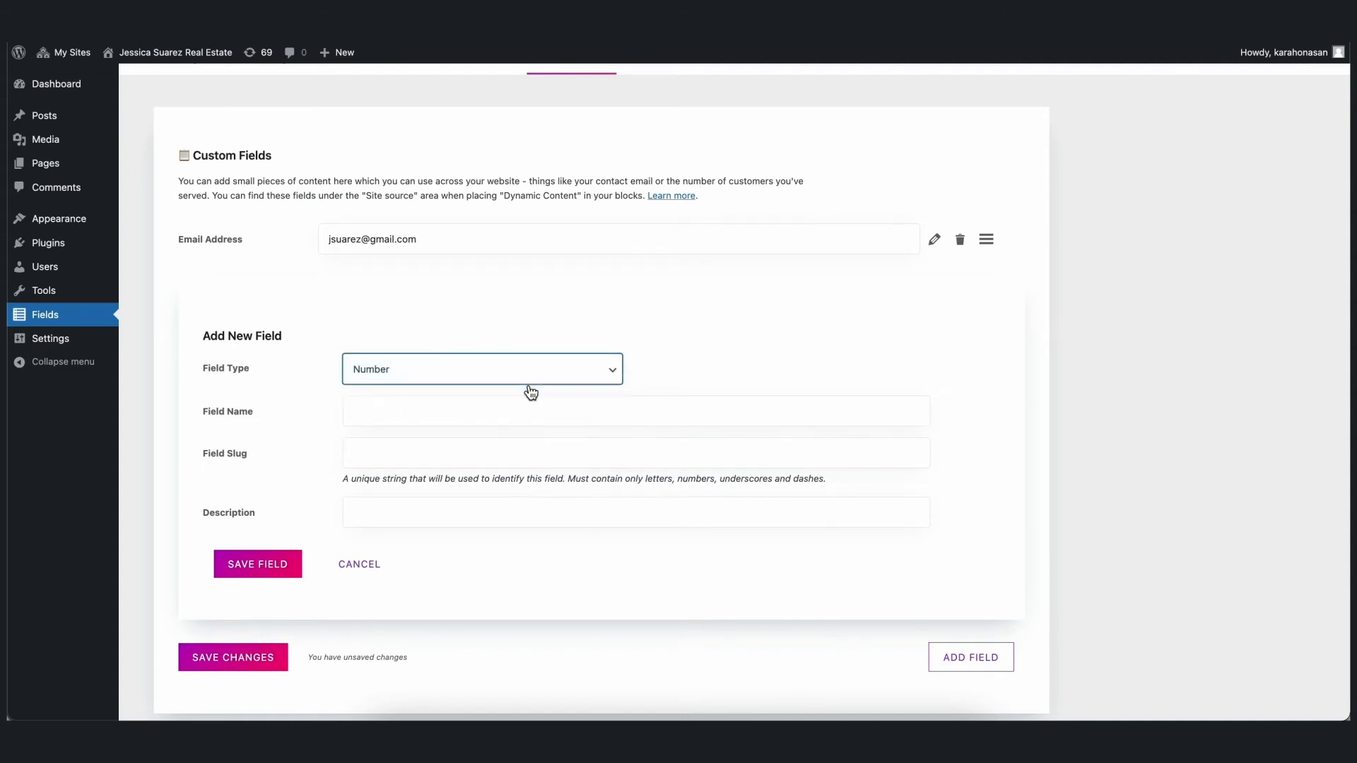
{"action": "left_click", "coordinate": [494, 408]}
{"action": "type", "text": "Mo"}
{"action": "left_click", "coordinate": [431, 449]}
{"action": "left_click", "coordinate": [460, 451]}
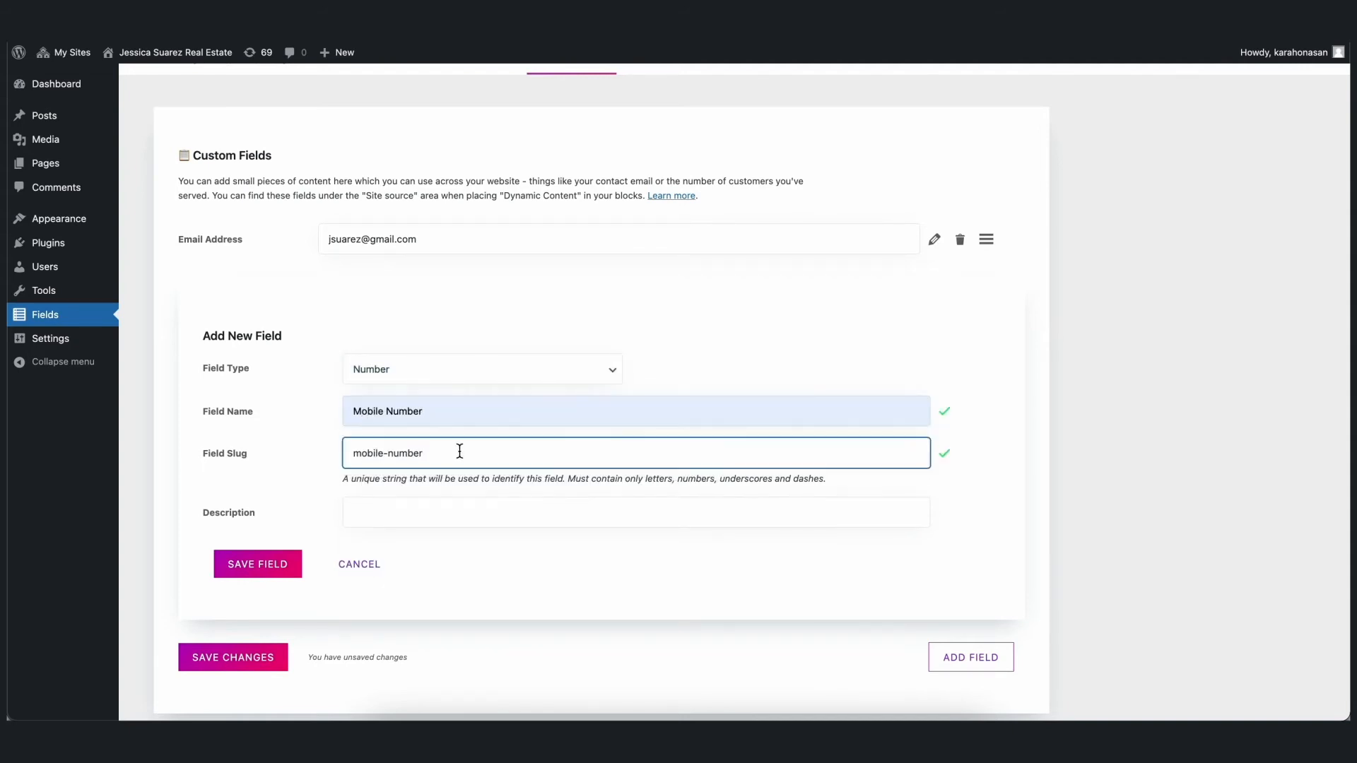
{"action": "left_click", "coordinate": [258, 564]}
{"action": "left_click", "coordinate": [374, 396]}
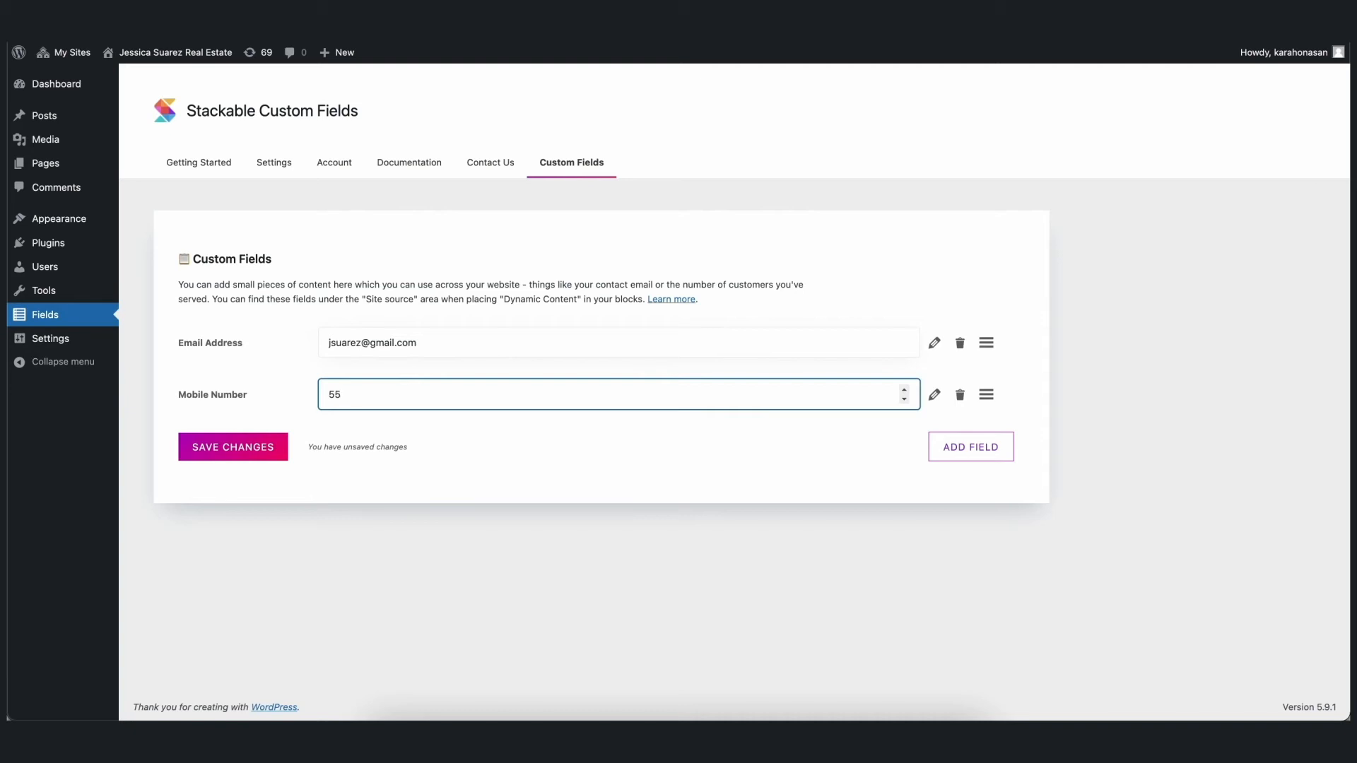
{"action": "left_click", "coordinate": [257, 447]}
- Add and save a Number custom field named Developments Sold with the slug developments-sold
{"action": "left_click", "coordinate": [971, 447]}
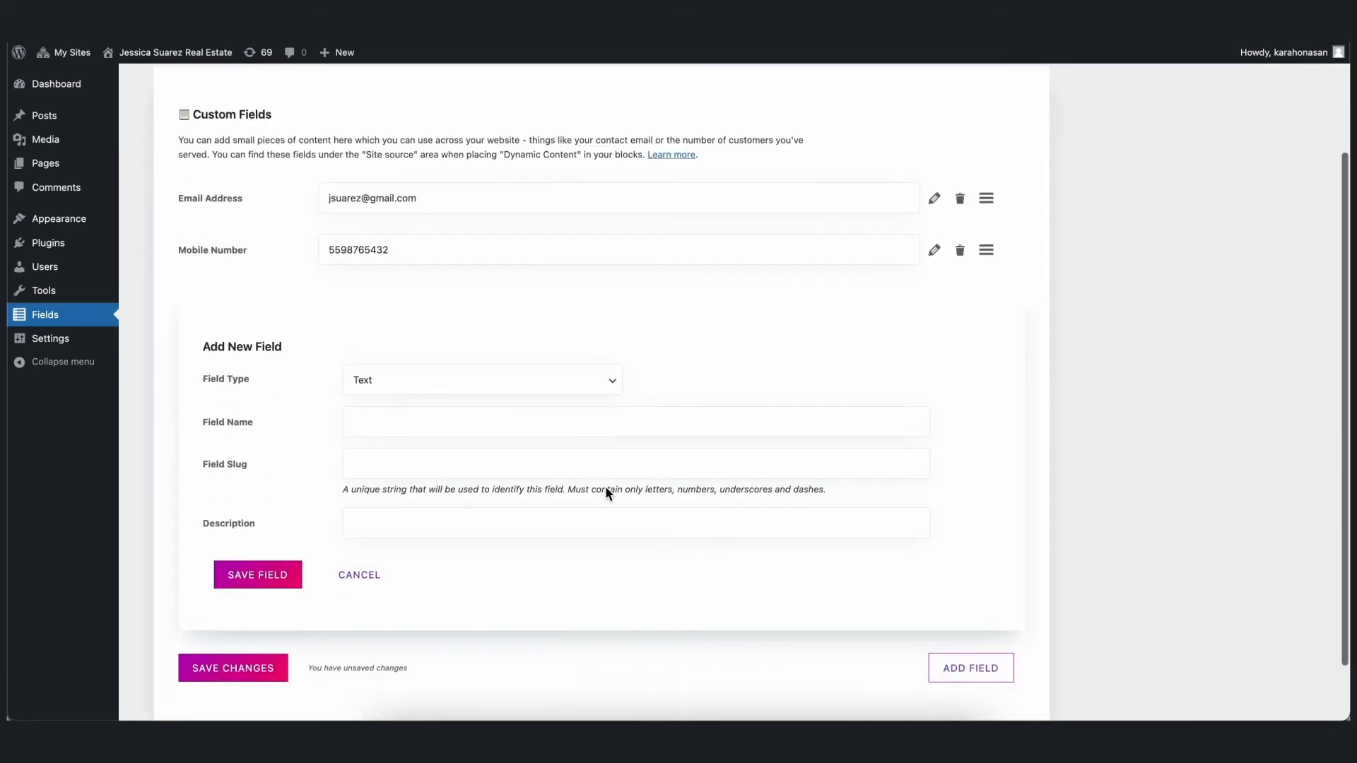
{"action": "left_click", "coordinate": [524, 378]}
{"action": "left_click", "coordinate": [520, 392]}
{"action": "left_click", "coordinate": [460, 420]}
{"action": "type", "text": "Developments Sold"}
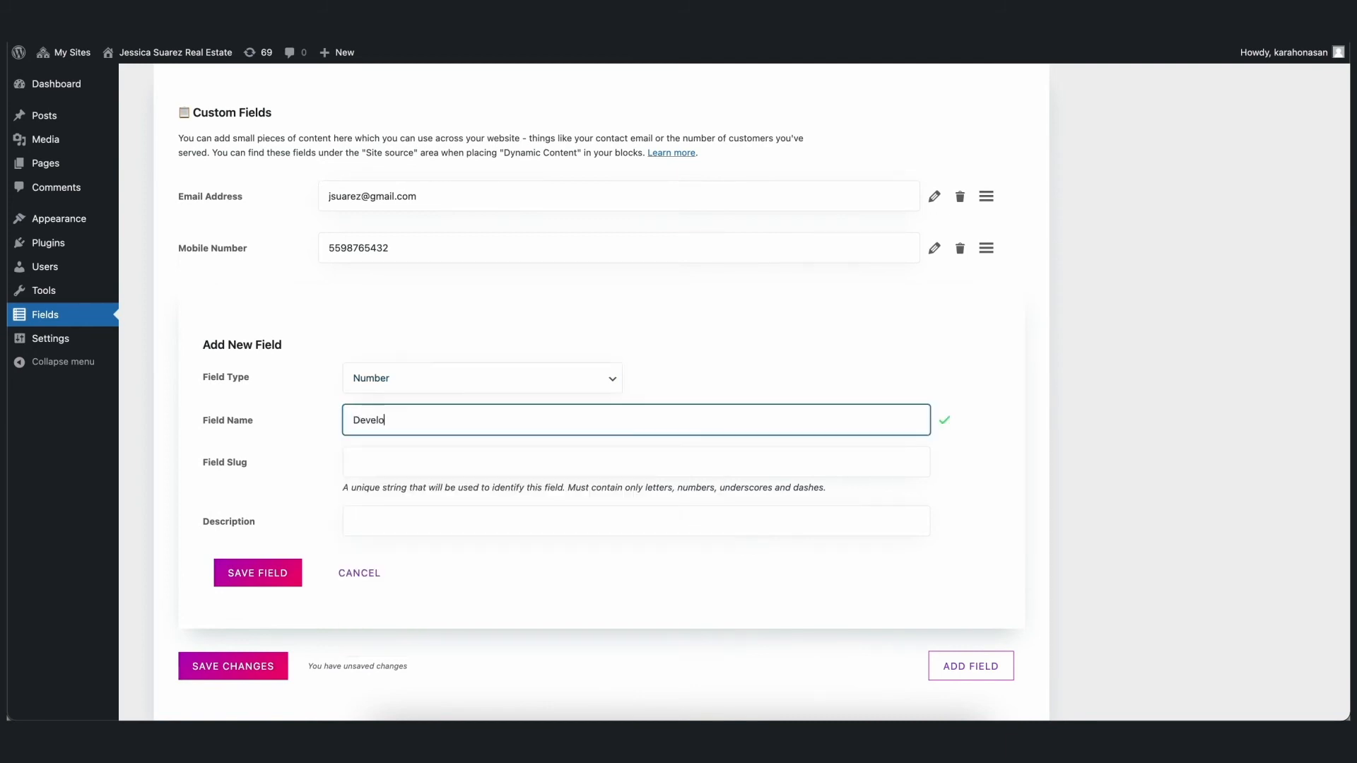
{"action": "left_click", "coordinate": [540, 460]}
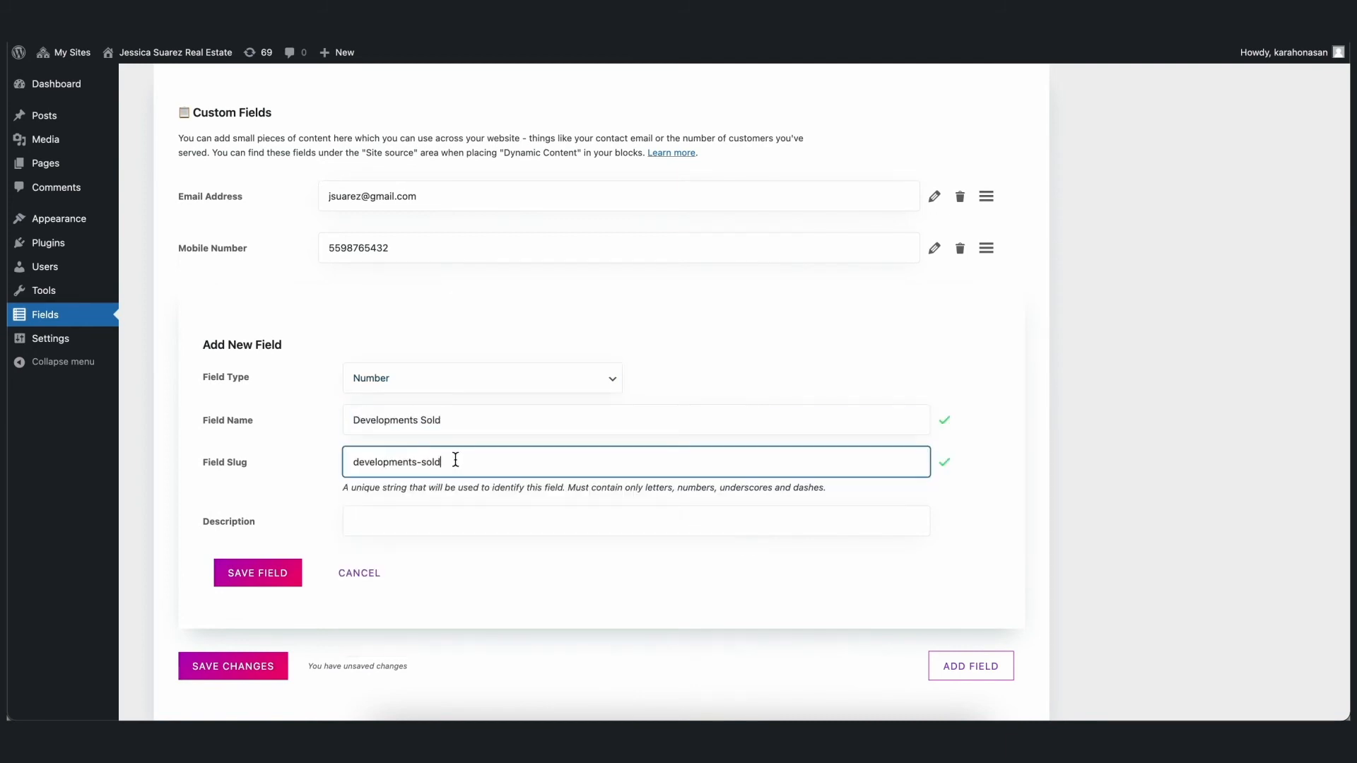
{"action": "left_click", "coordinate": [280, 581]}
- Set the Developments Sold field to 88 and save the changes
{"action": "left_click", "coordinate": [627, 451]}
{"action": "type", "text": "88"}
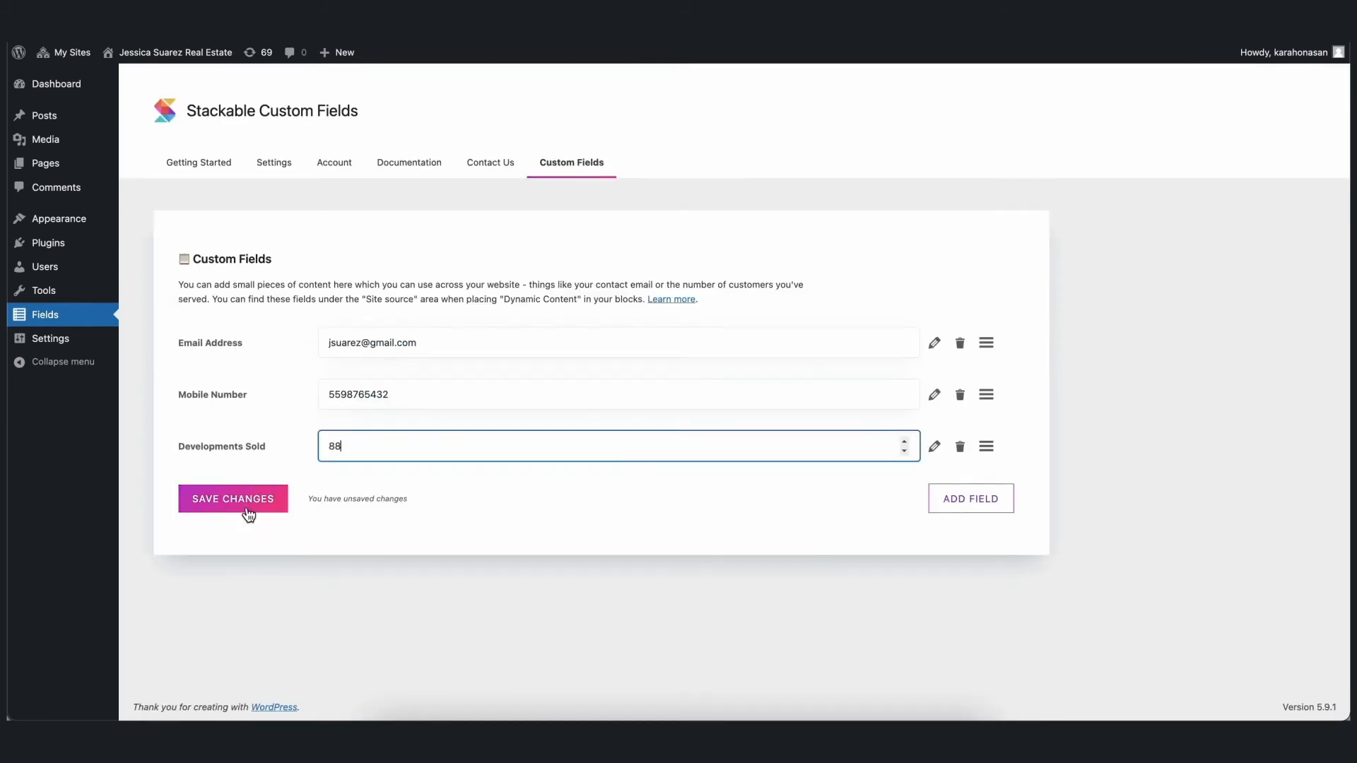
{"action": "left_click", "coordinate": [249, 503]}
- Add and save a Text custom field named Address, with its slug generated from the name
{"action": "left_click", "coordinate": [988, 507]}
{"action": "scroll", "coordinate": [591, 485], "scroll_direction": "down", "scroll_amount": 5}
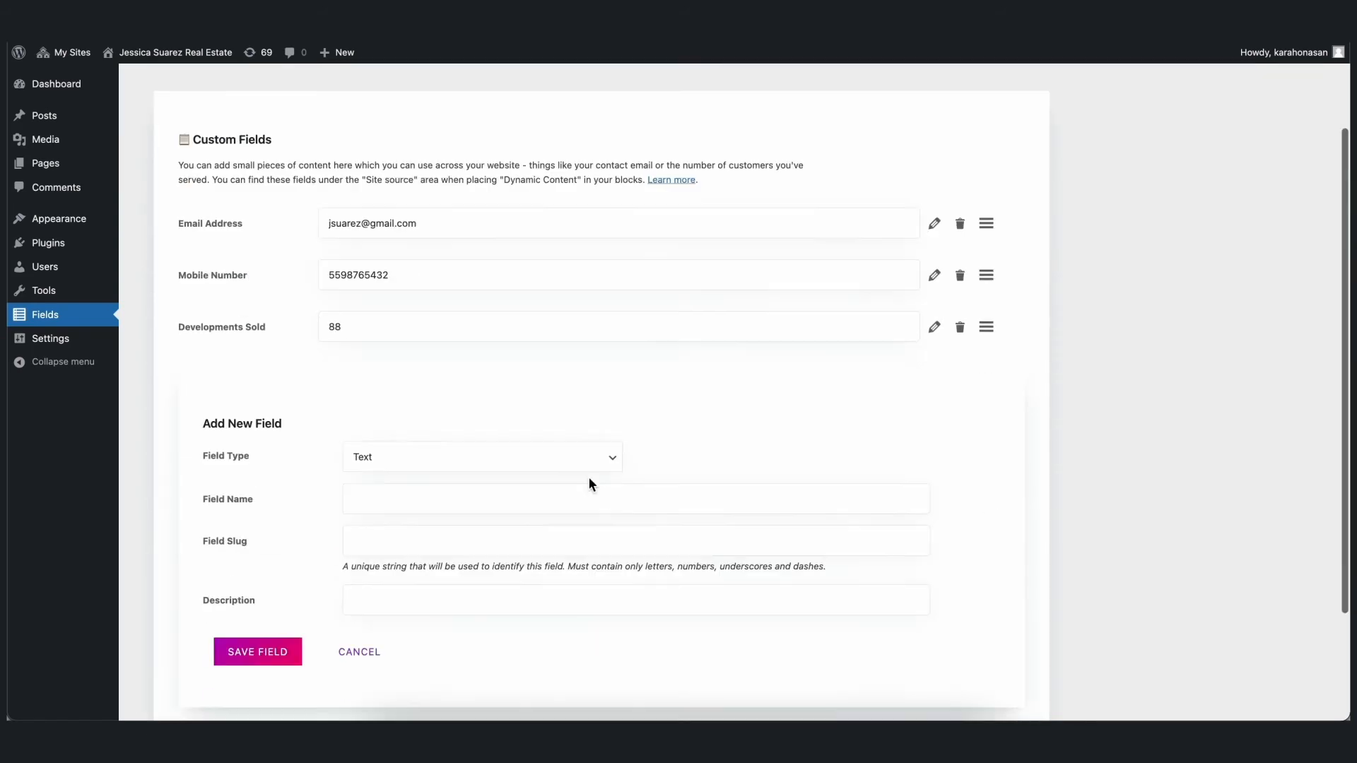
{"action": "left_click", "coordinate": [539, 355]}
{"action": "left_click", "coordinate": [506, 361]}
{"action": "left_click", "coordinate": [469, 396]}
{"action": "type", "text": "Address"}
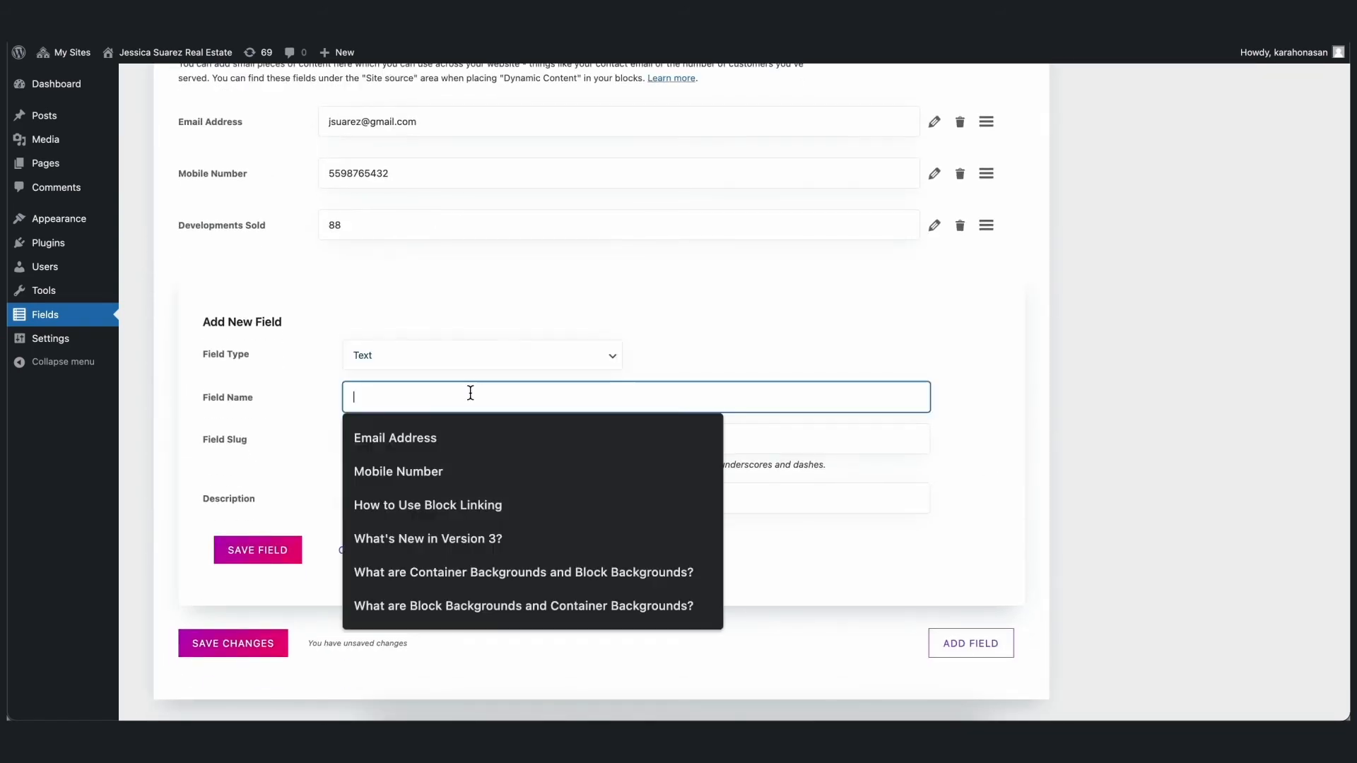
{"action": "left_click", "coordinate": [473, 436]}
{"action": "left_click", "coordinate": [284, 551]}
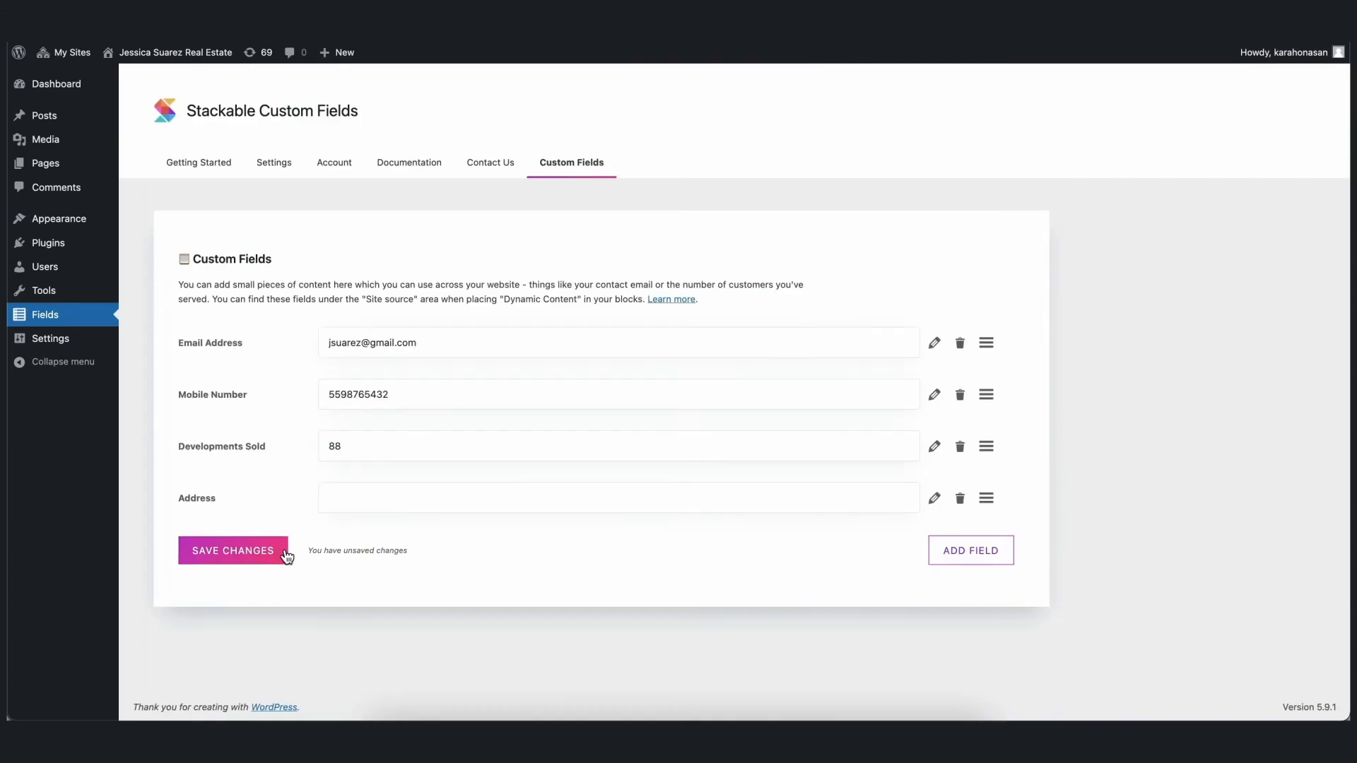
- Fill in the Address field with the business's street address and save the changes
{"action": "left_click", "coordinate": [350, 505]}
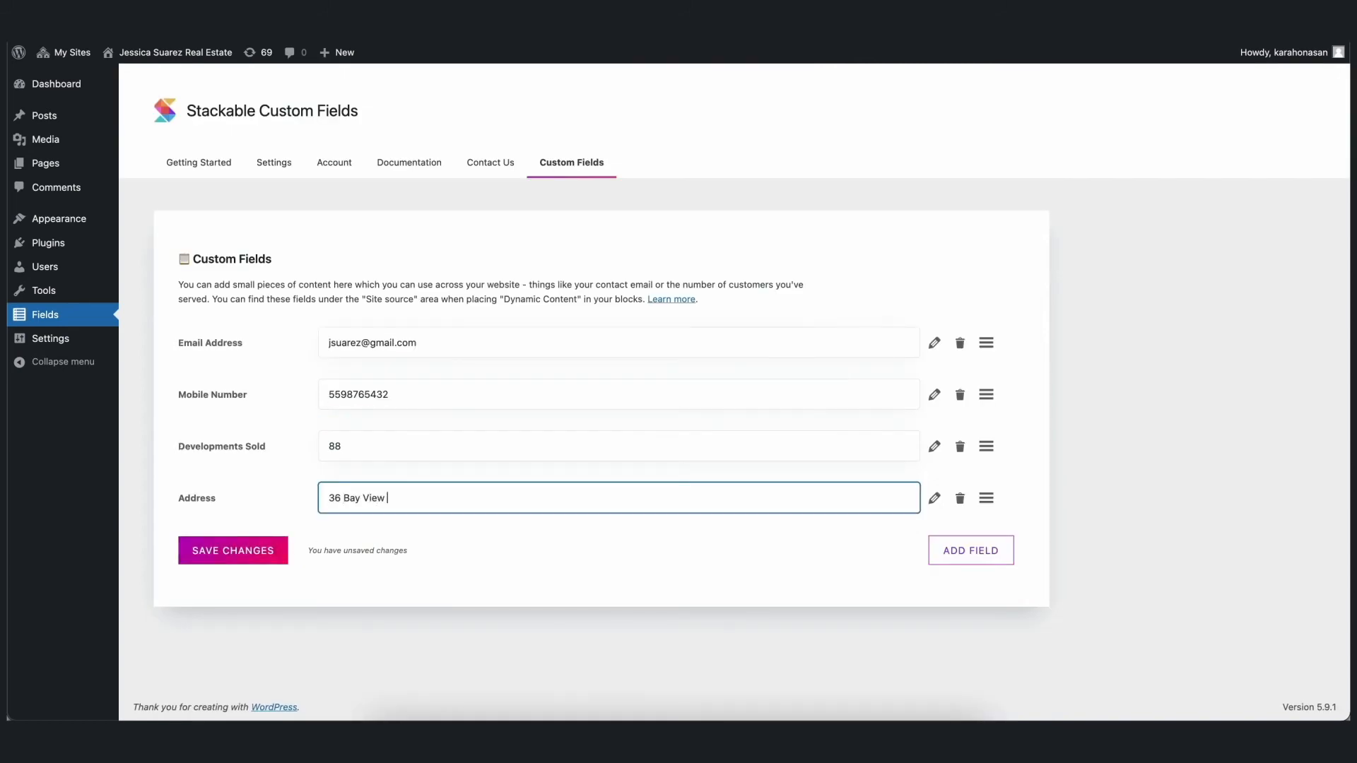
{"action": "left_click", "coordinate": [271, 551]}
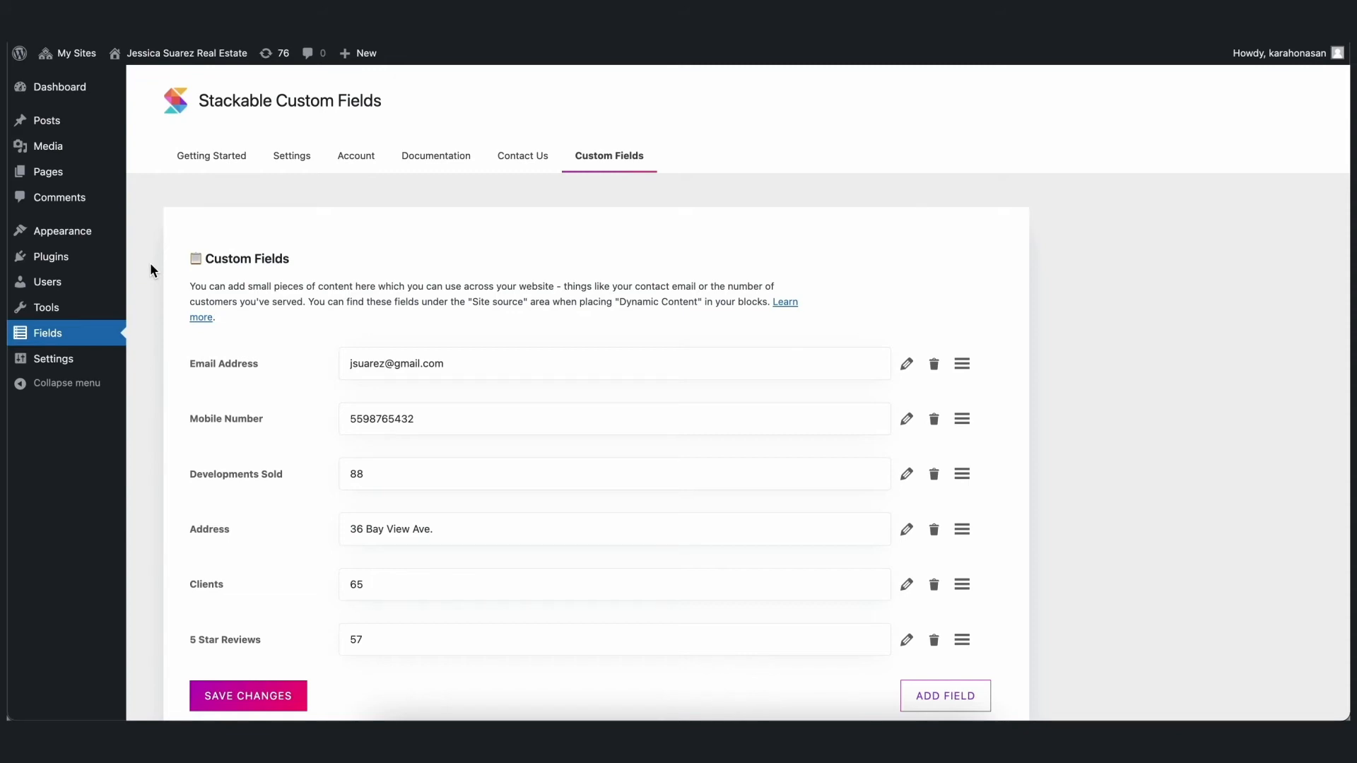
- Open the Home draft from the site's list of pages for editing
{"action": "left_click", "coordinate": [48, 176]}
{"action": "mouse_move", "coordinate": [151, 198]}
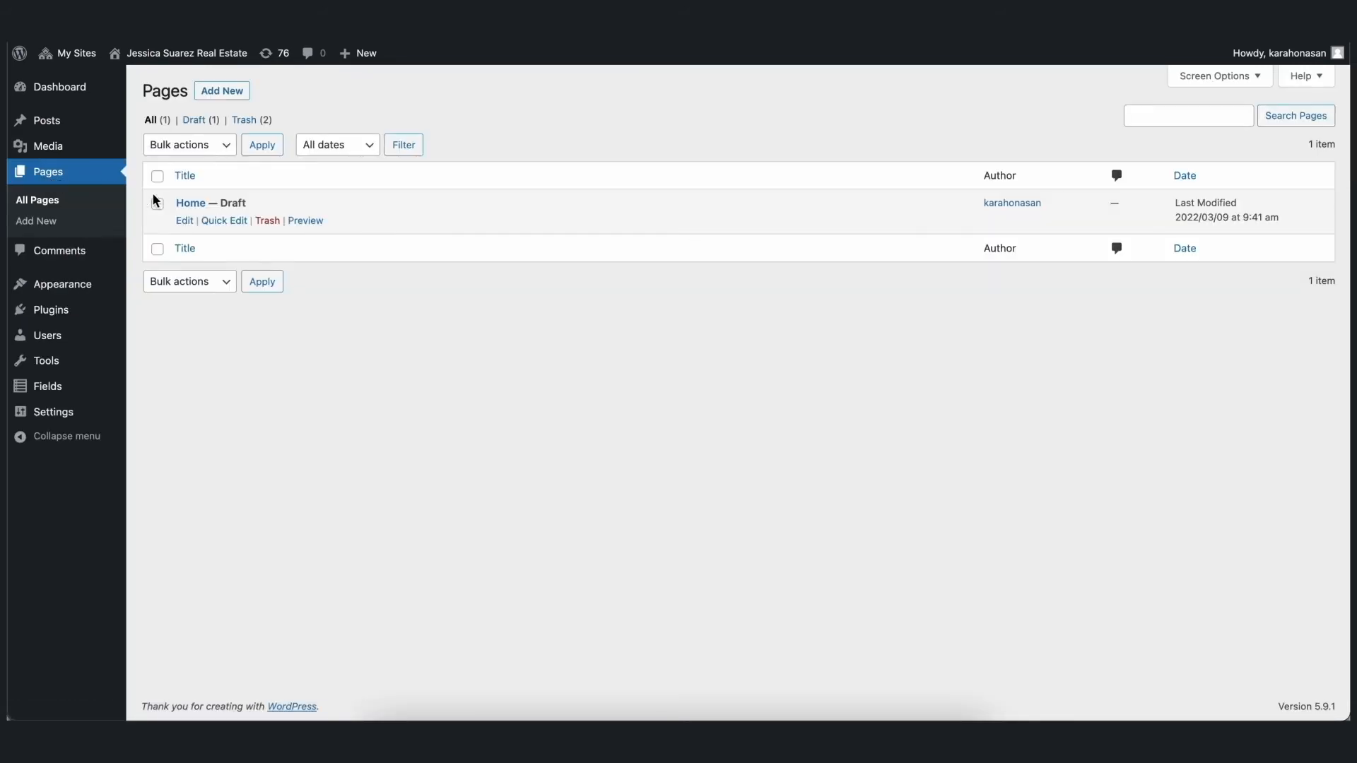
{"action": "left_click", "coordinate": [183, 225]}
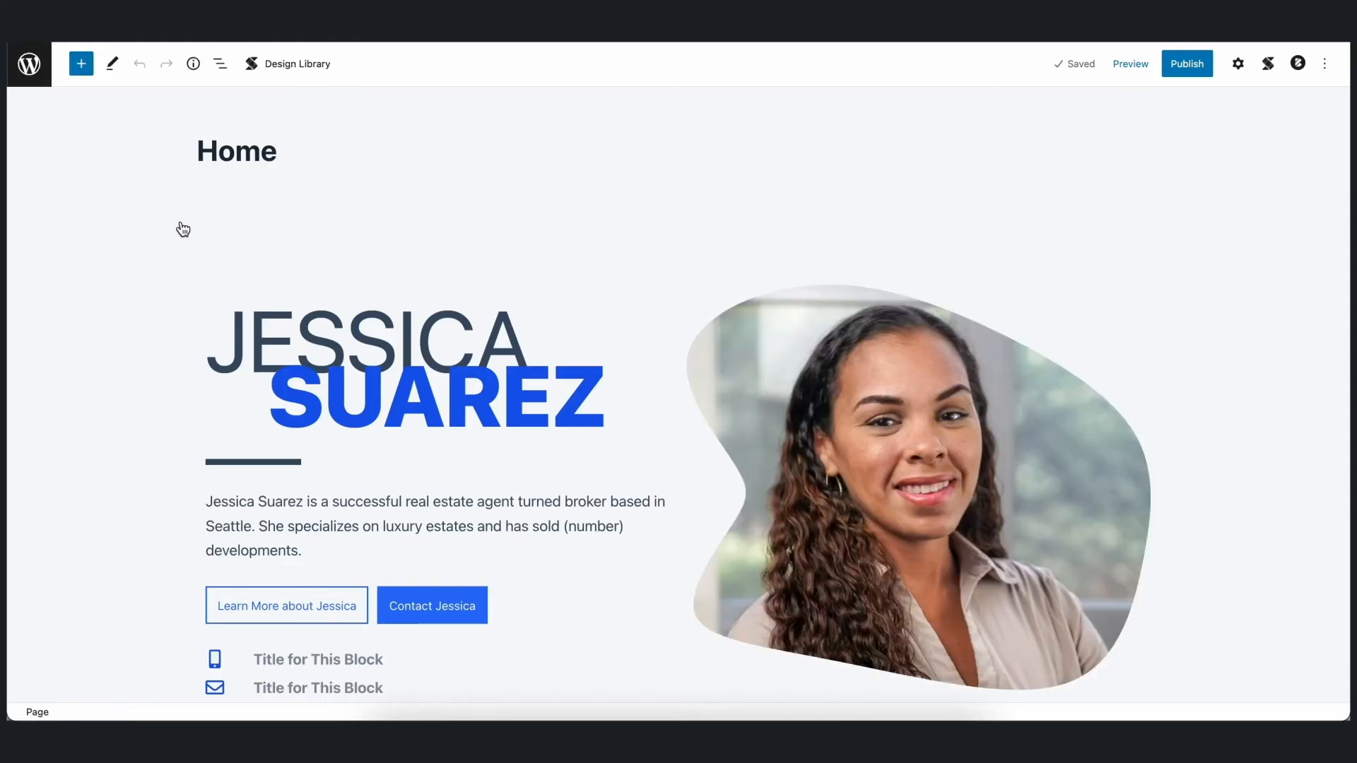
- Look through the Home page's intro, About the Business and Current Listings sections for placeholders that need dynamic content
{"action": "scroll", "coordinate": [820, 163], "scroll_direction": "down", "scroll_amount": 5}
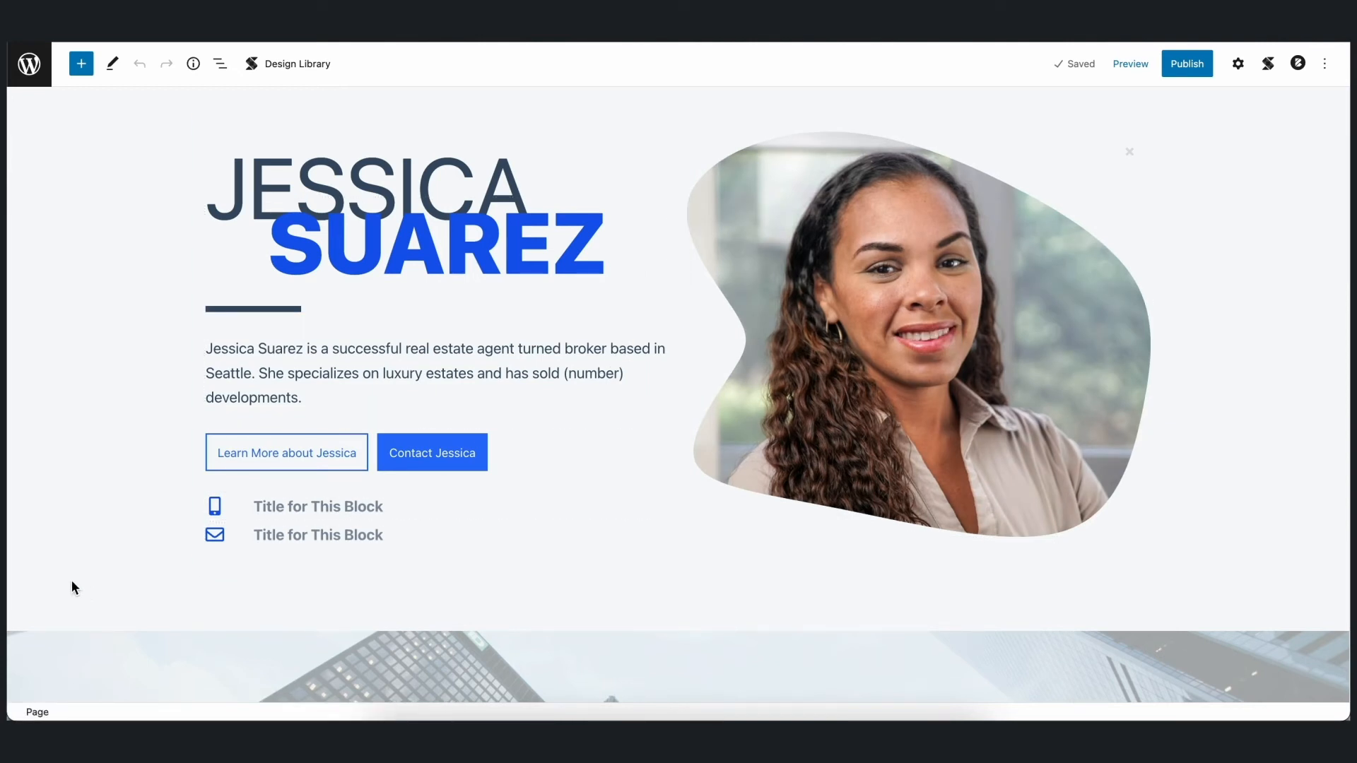
{"action": "scroll", "coordinate": [61, 578], "scroll_direction": "down", "scroll_amount": 10}
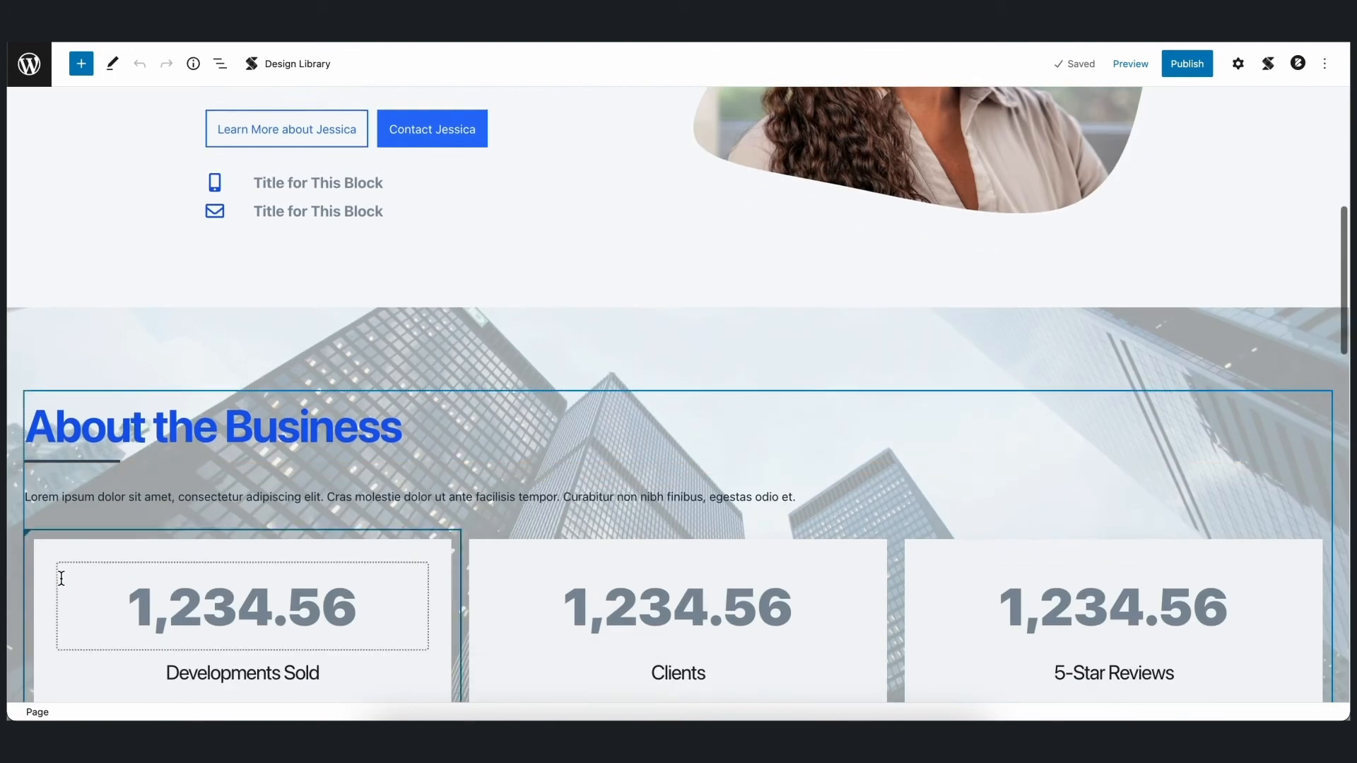
{"action": "scroll", "coordinate": [62, 578], "scroll_direction": "down", "scroll_amount": 5}
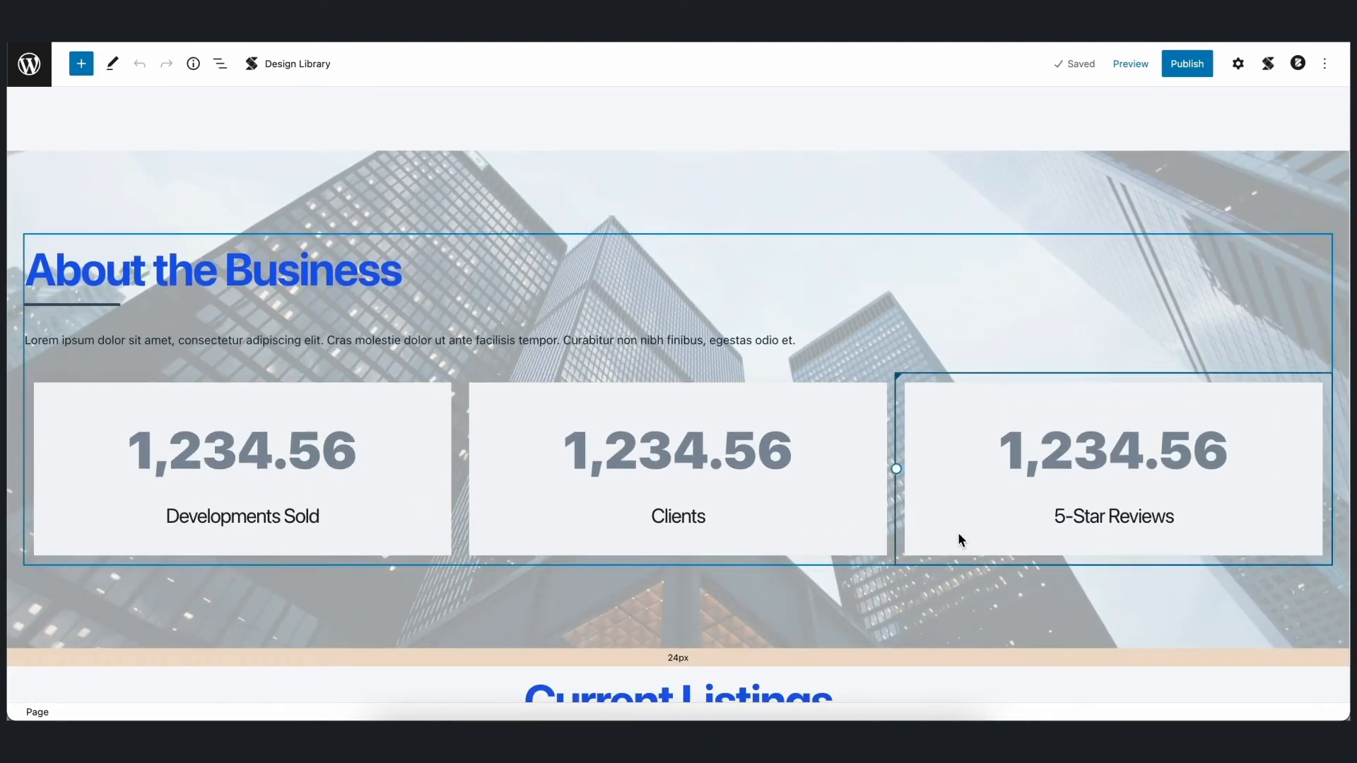
{"action": "scroll", "coordinate": [1338, 622], "scroll_direction": "down", "scroll_amount": 3}
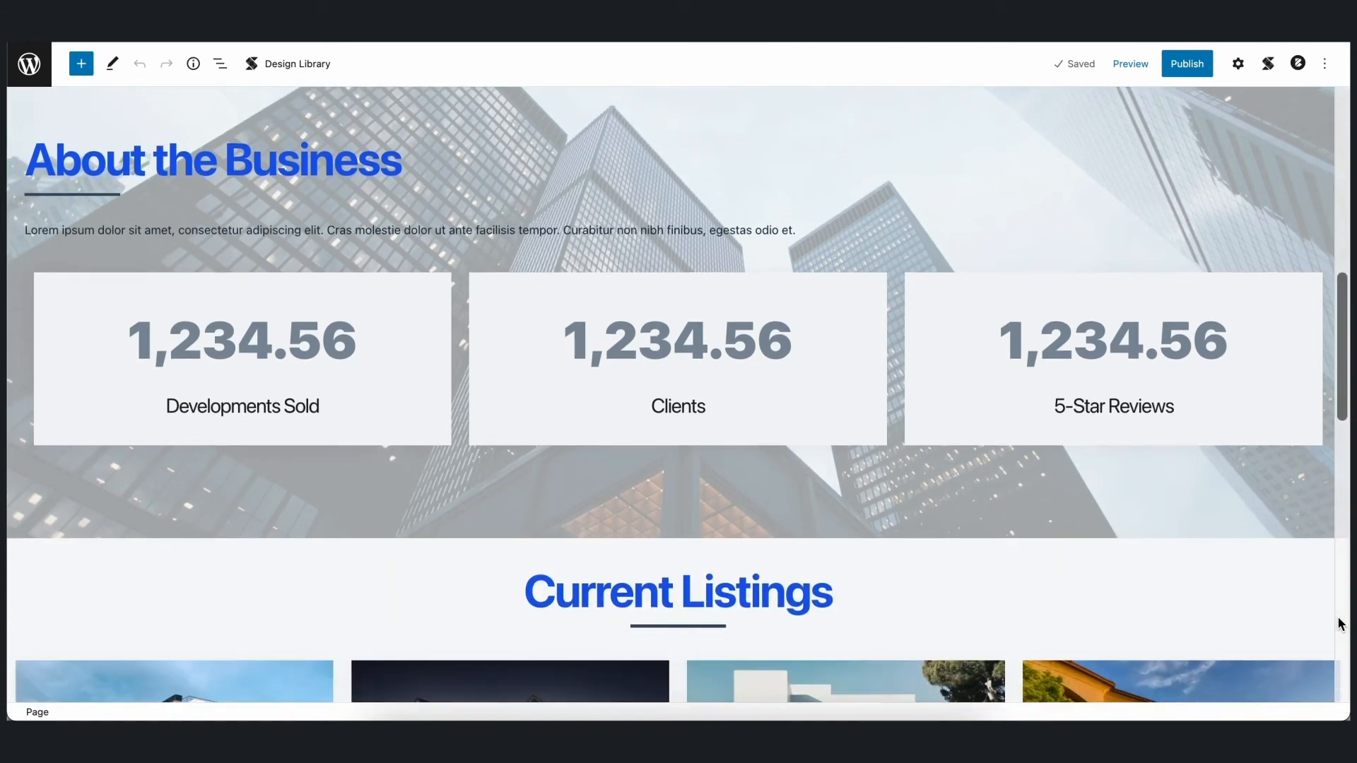
{"action": "scroll", "coordinate": [1341, 623], "scroll_direction": "down", "scroll_amount": 9}
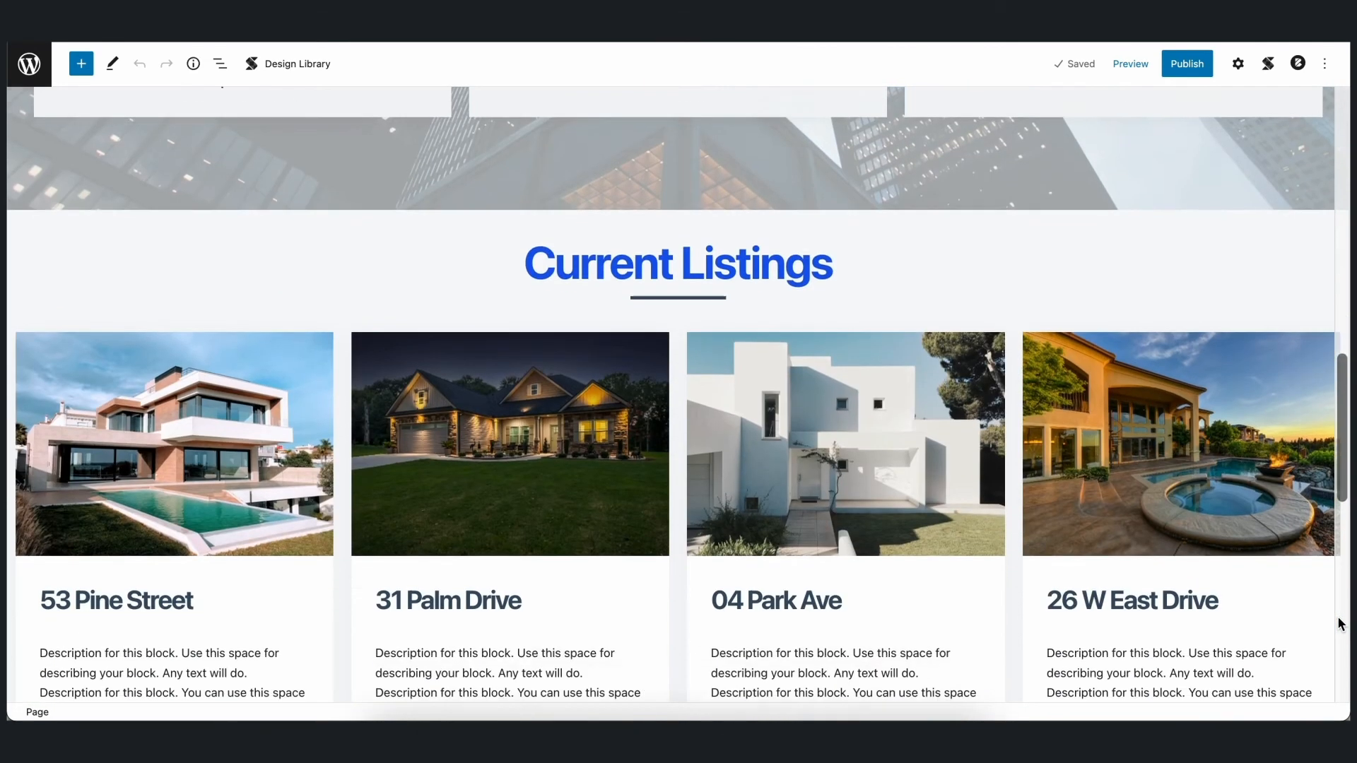
{"action": "scroll", "coordinate": [1341, 623], "scroll_direction": "down", "scroll_amount": 4}
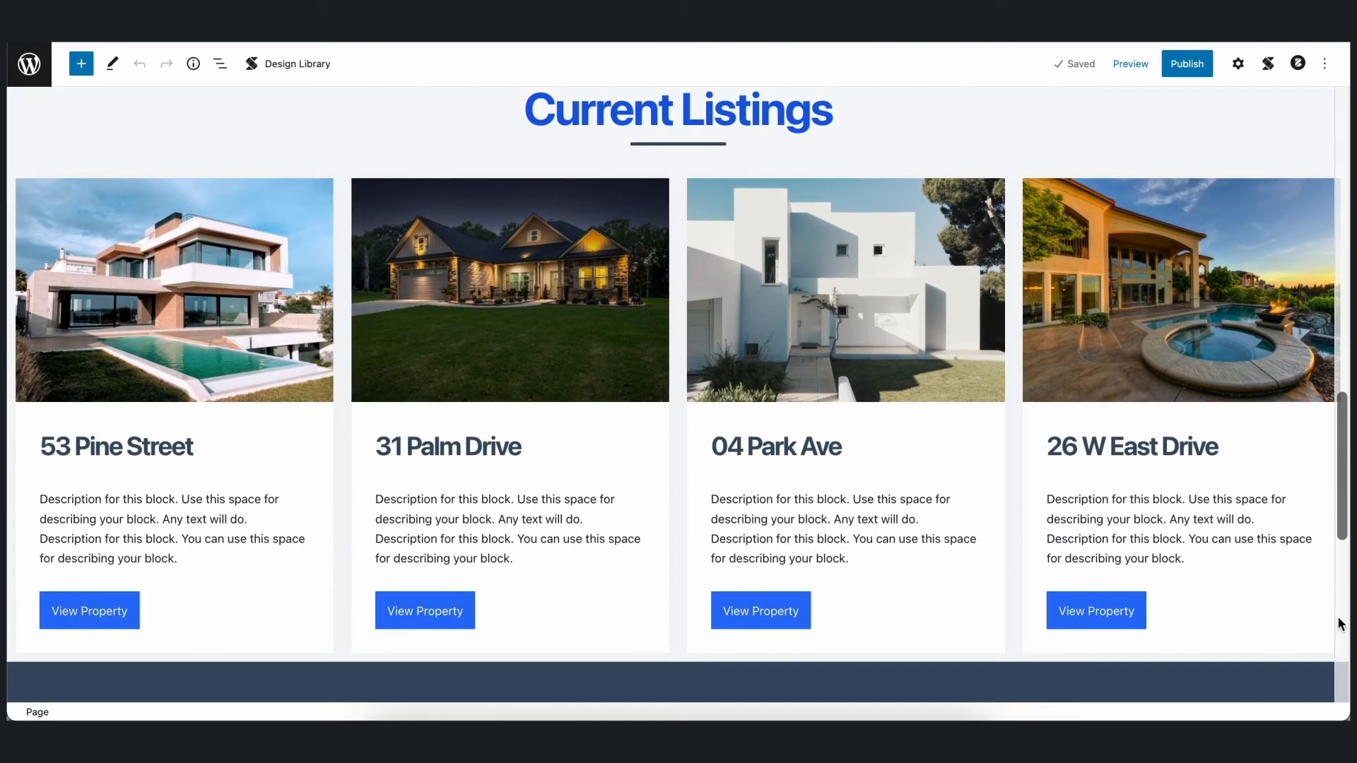
{"action": "scroll", "coordinate": [1341, 623], "scroll_direction": "down", "scroll_amount": 10}
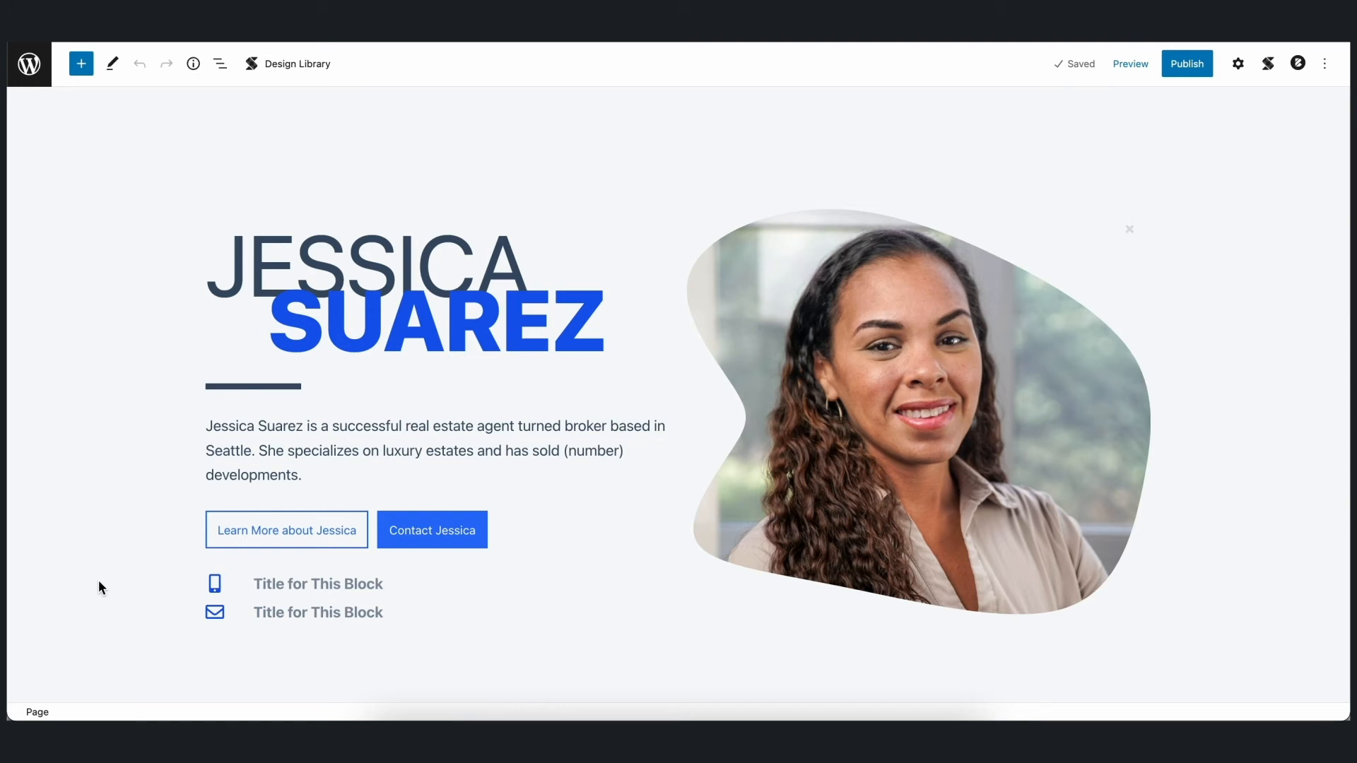
- Replace the title beside the phone icon with dynamic content from the Site source's Mobile Number field
{"action": "left_click", "coordinate": [278, 585]}
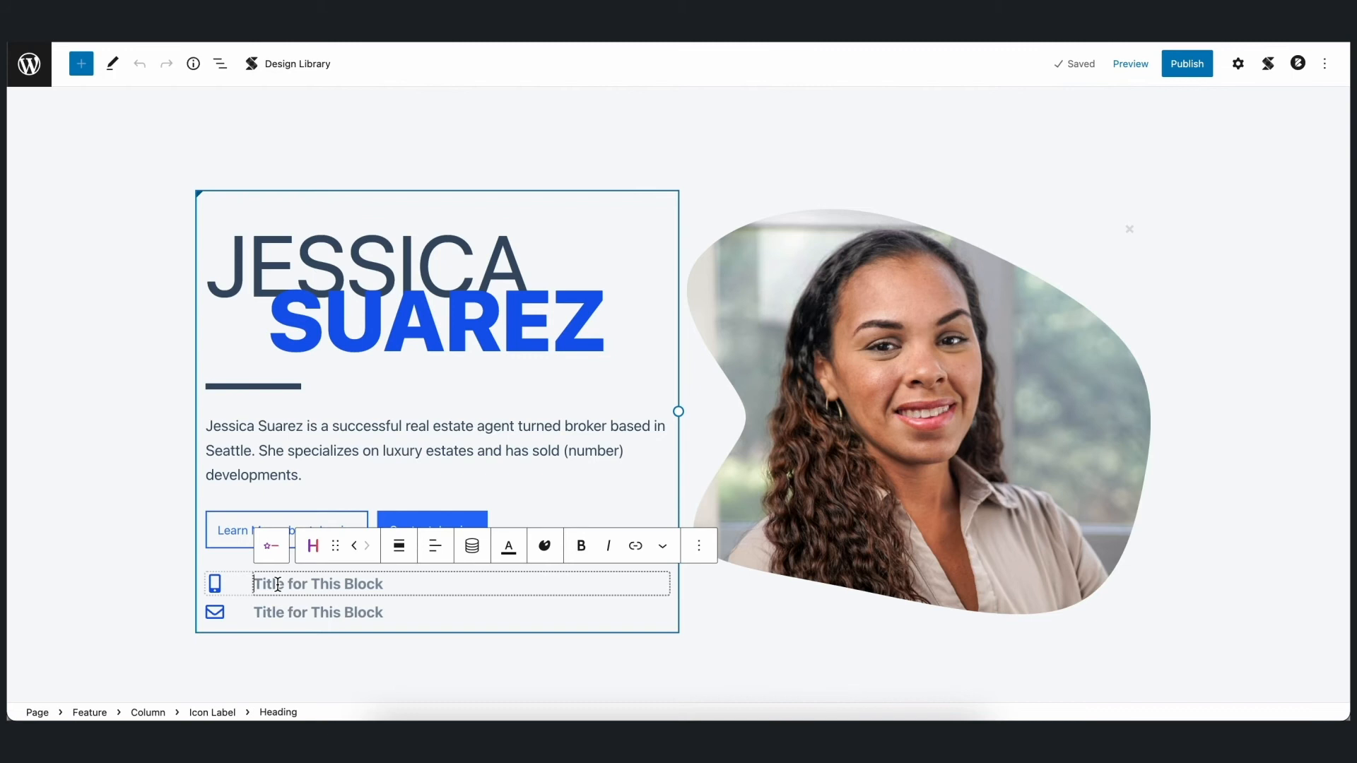
{"action": "left_click", "coordinate": [472, 548]}
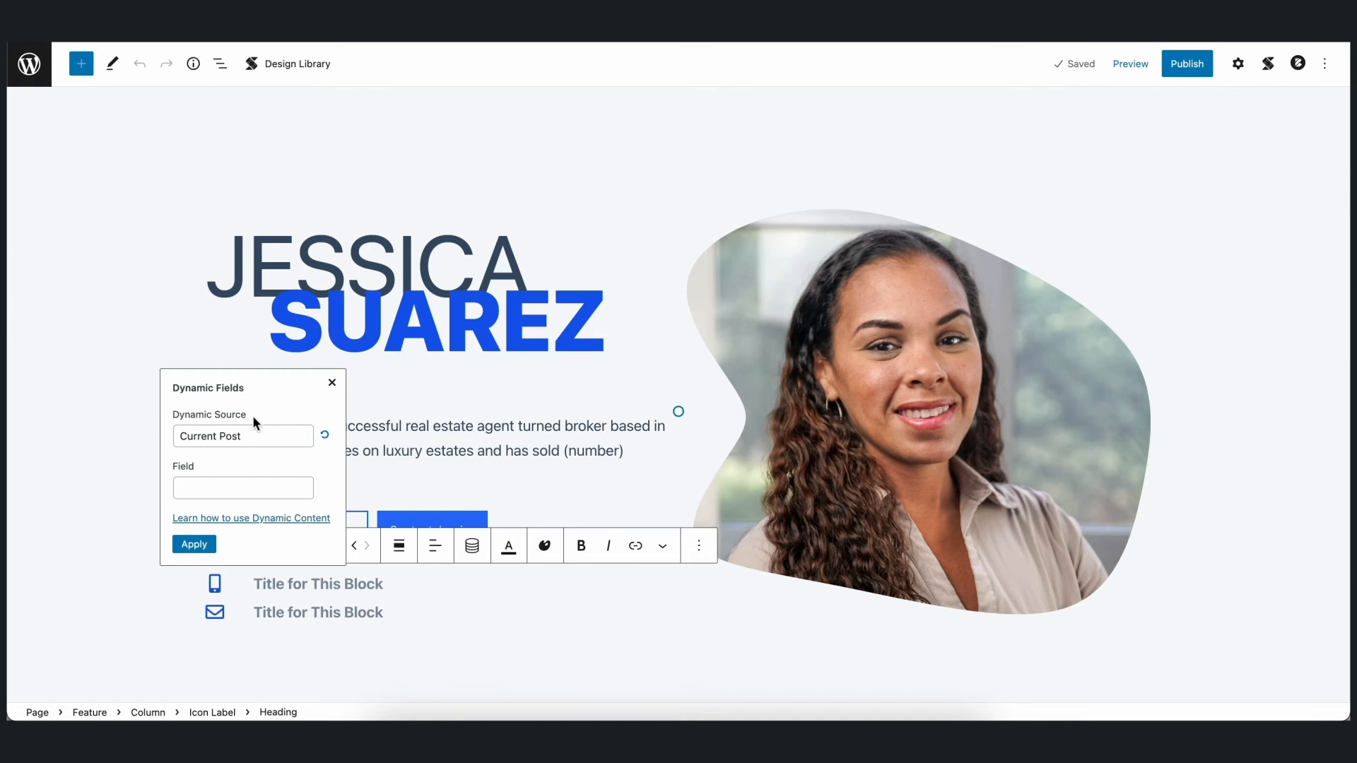
{"action": "left_click", "coordinate": [254, 433]}
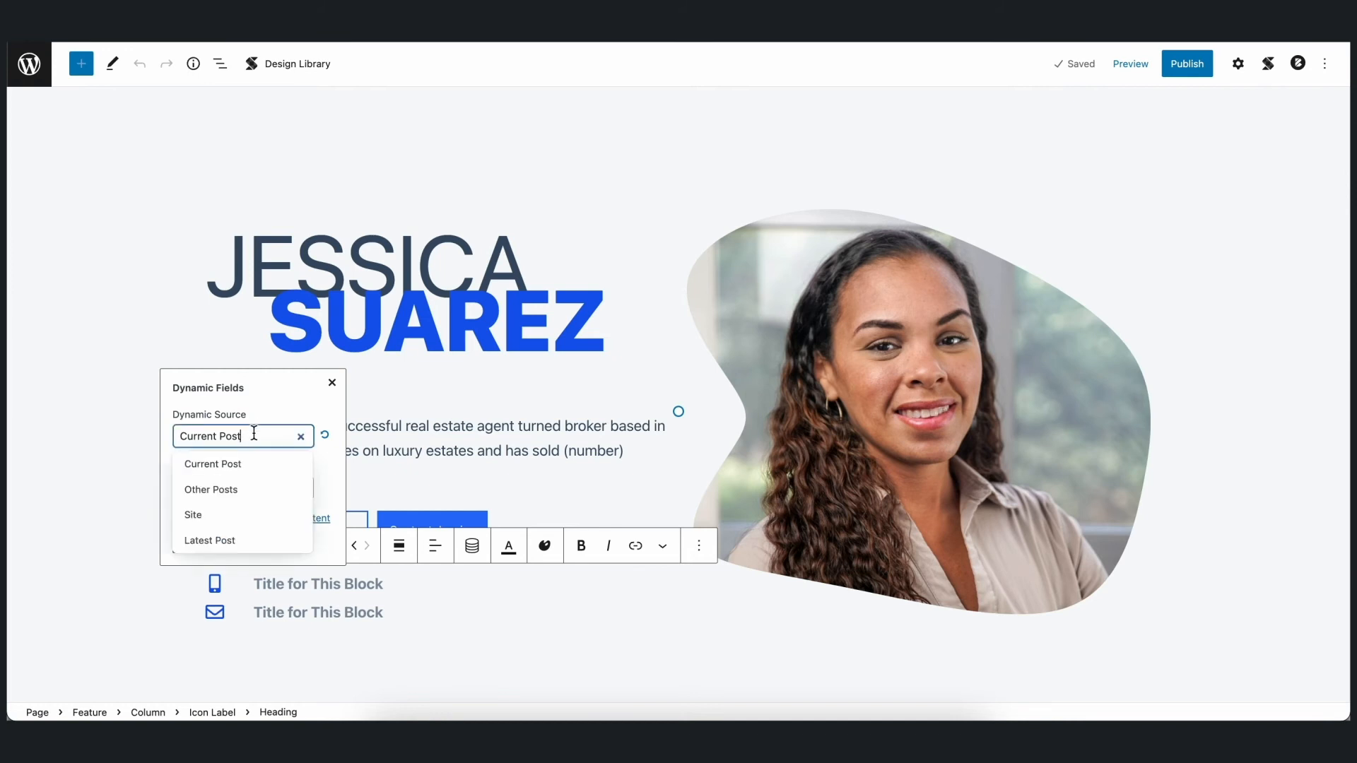
{"action": "left_click", "coordinate": [231, 520]}
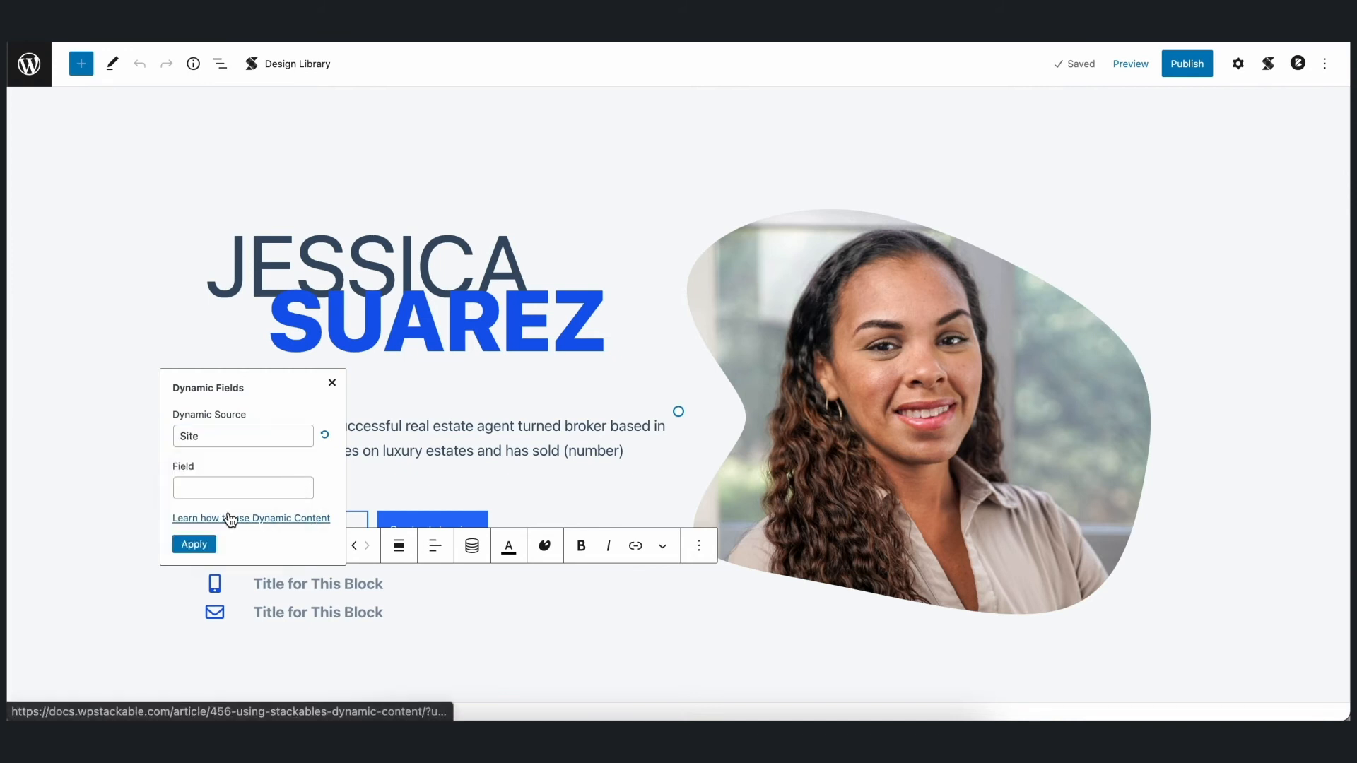
{"action": "left_click", "coordinate": [244, 483]}
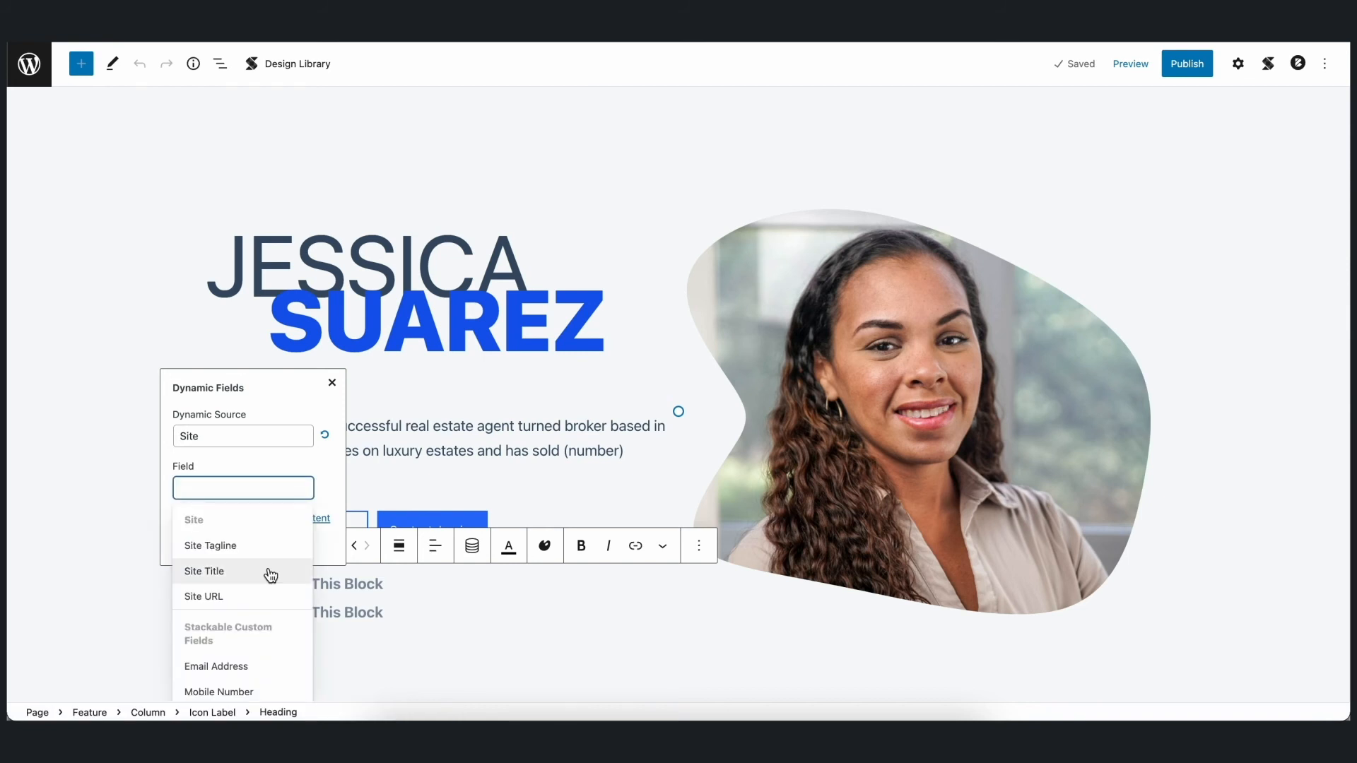
{"action": "scroll", "coordinate": [269, 573], "scroll_direction": "down", "scroll_amount": 1}
{"action": "scroll", "coordinate": [270, 574], "scroll_direction": "down", "scroll_amount": 2}
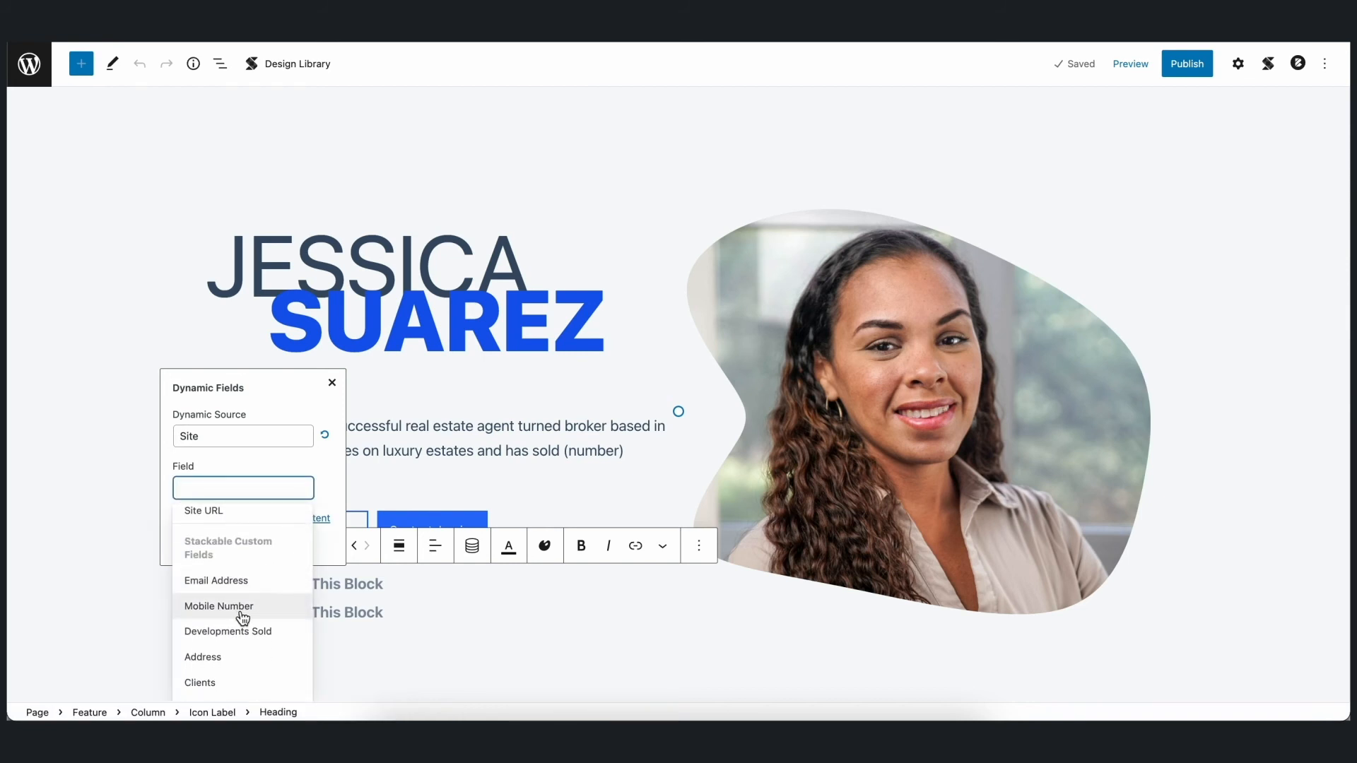
{"action": "left_click", "coordinate": [244, 615]}
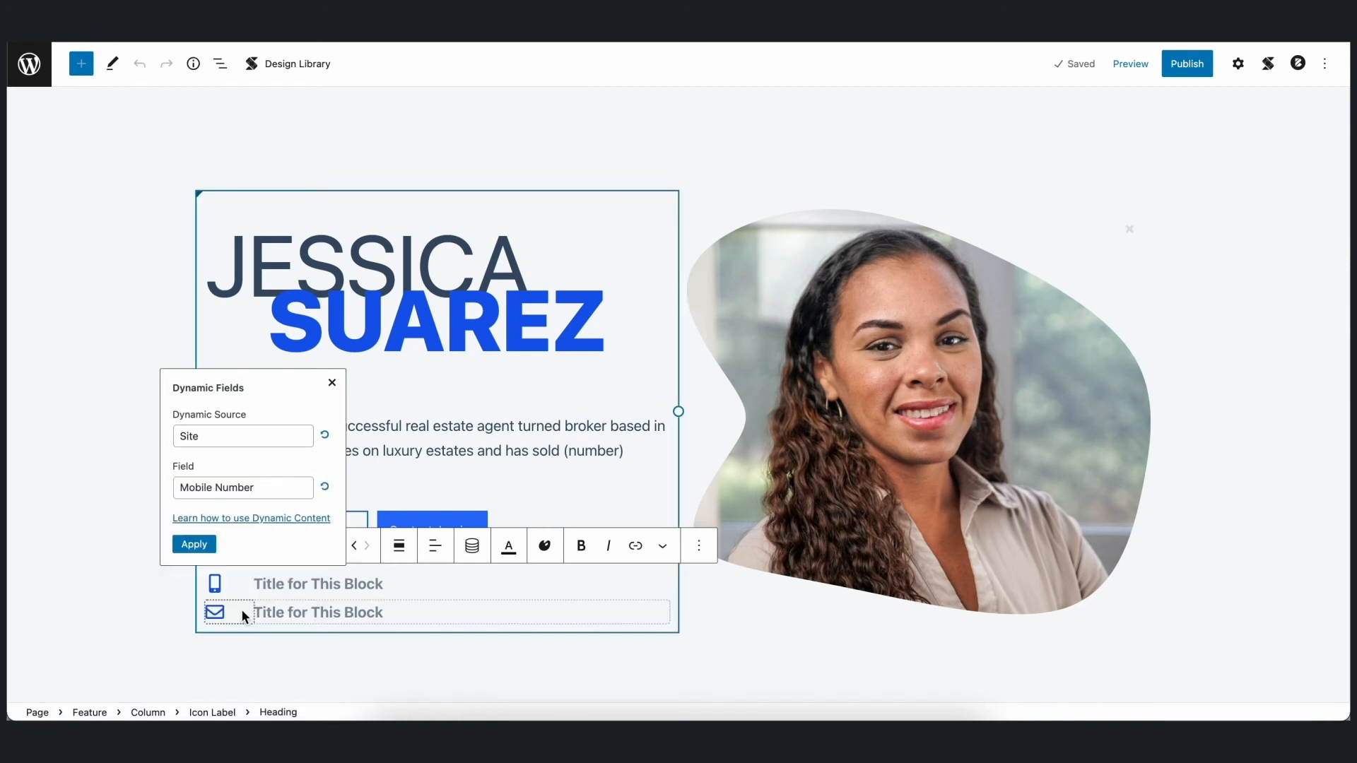
{"action": "left_click", "coordinate": [193, 544]}
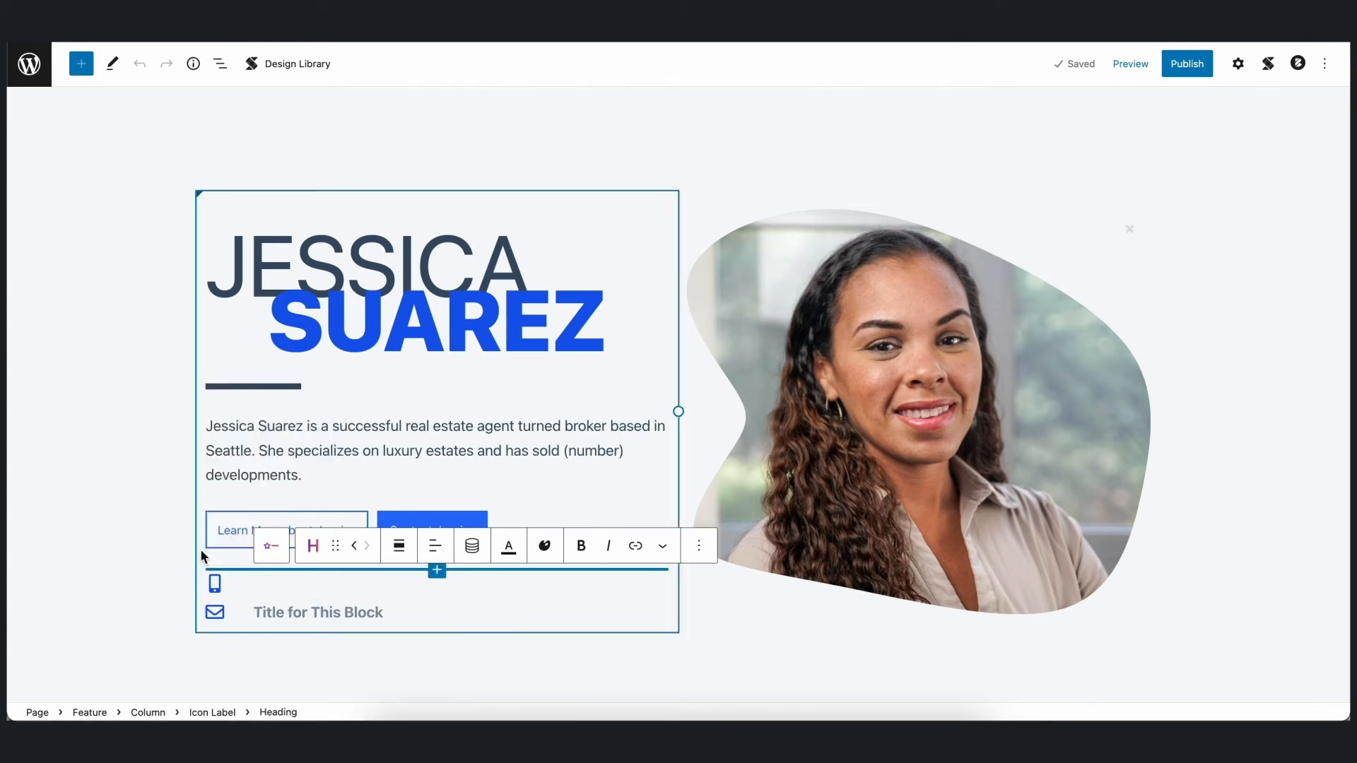
{"action": "left_click", "coordinate": [158, 599]}
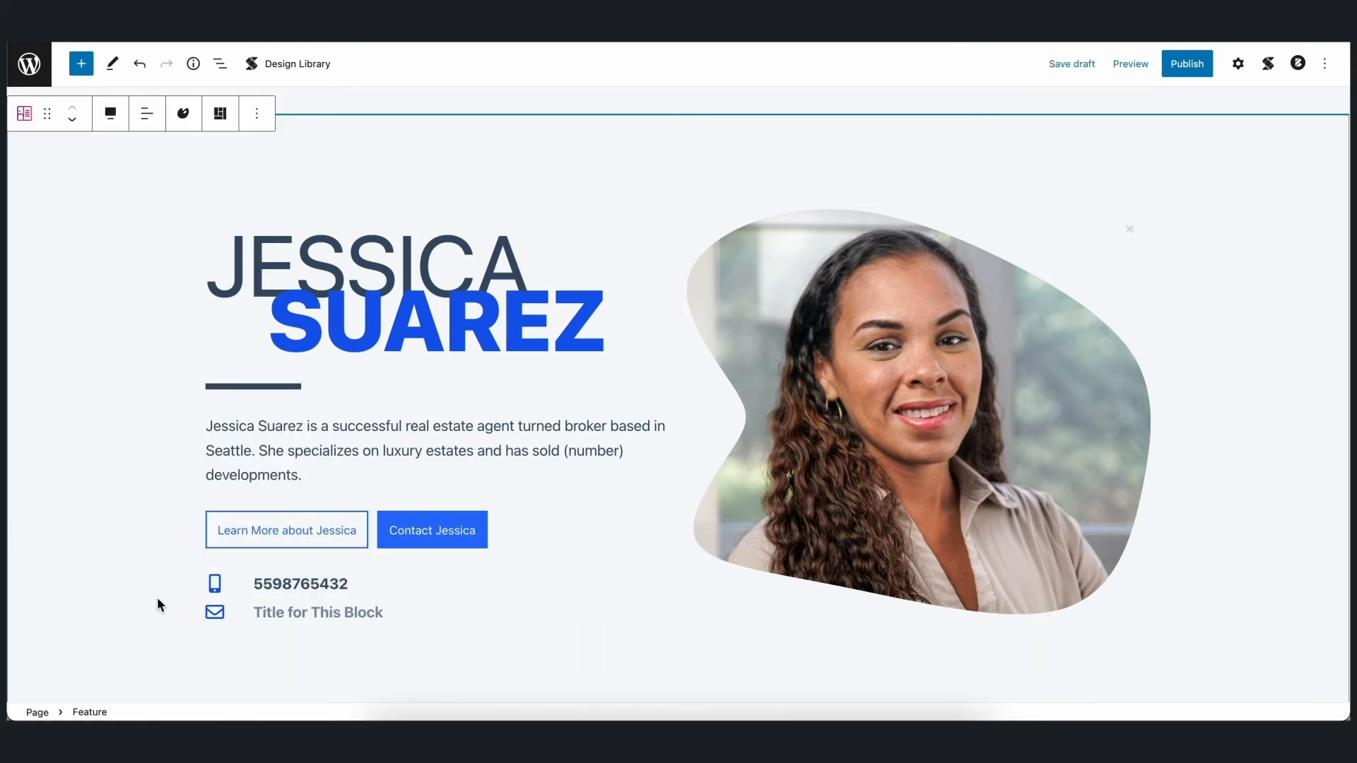
- Replace the title beside the envelope icon with dynamic content from the Site source's Email Address field
{"action": "left_click", "coordinate": [262, 612]}
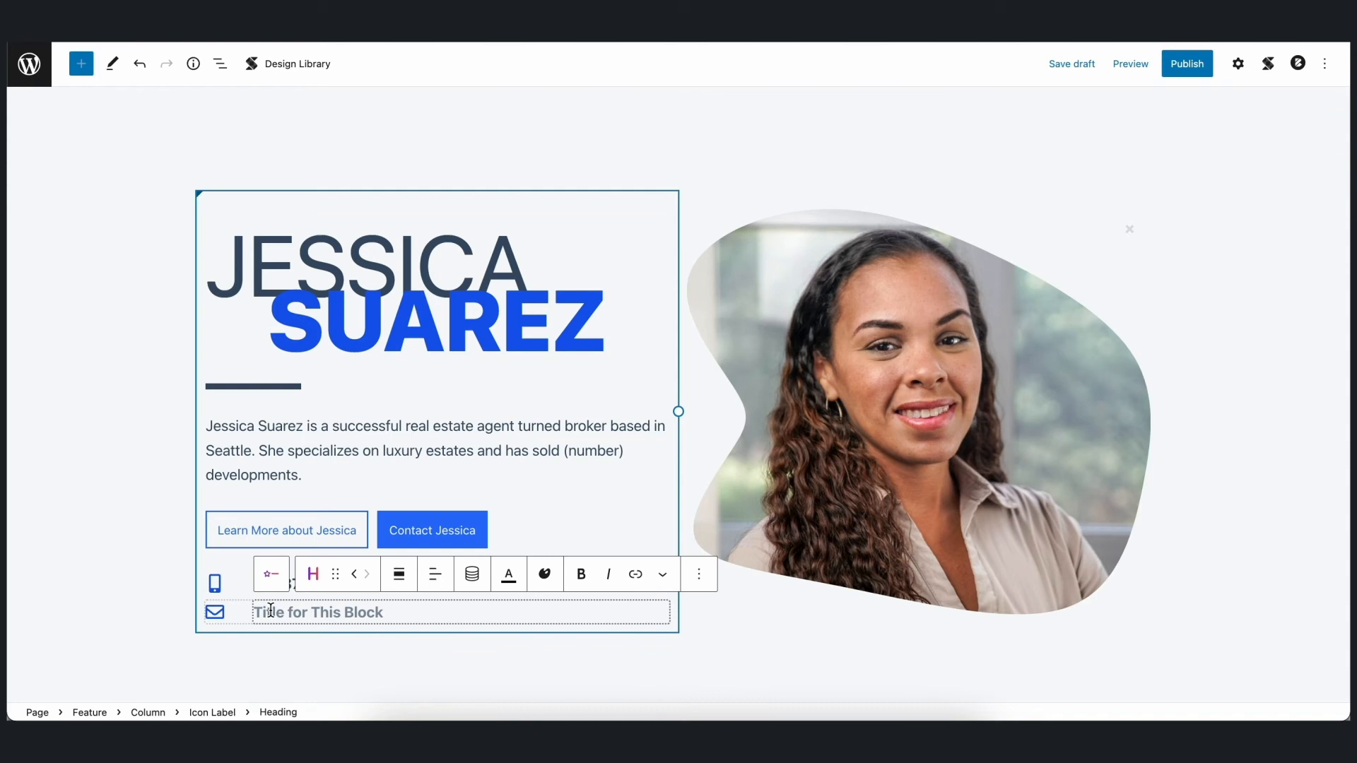
{"action": "left_click", "coordinate": [472, 573]}
{"action": "left_click", "coordinate": [282, 463]}
{"action": "left_click", "coordinate": [252, 541]}
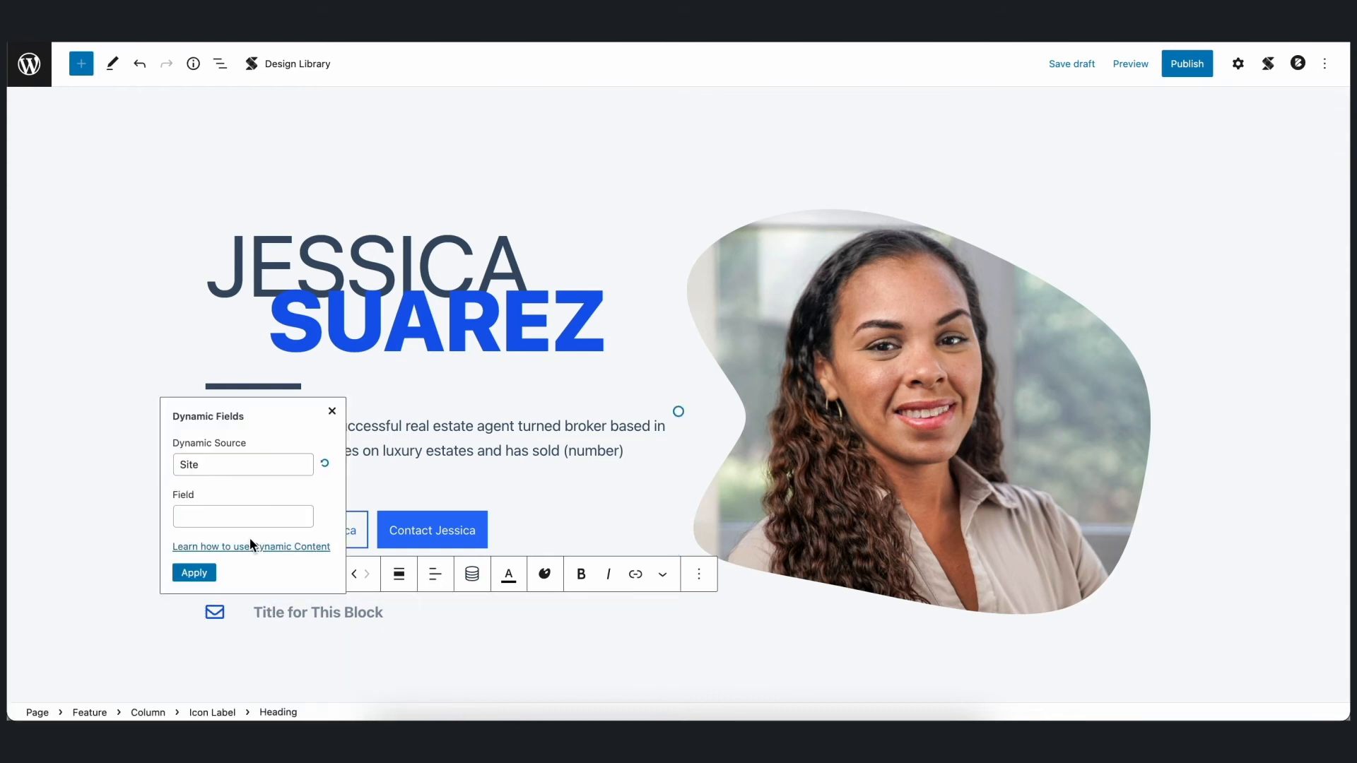
{"action": "left_click", "coordinate": [261, 515]}
{"action": "scroll", "coordinate": [269, 579], "scroll_direction": "down", "scroll_amount": 3}
{"action": "left_click", "coordinate": [255, 624]}
{"action": "left_click", "coordinate": [194, 573]}
{"action": "left_click", "coordinate": [106, 578]}
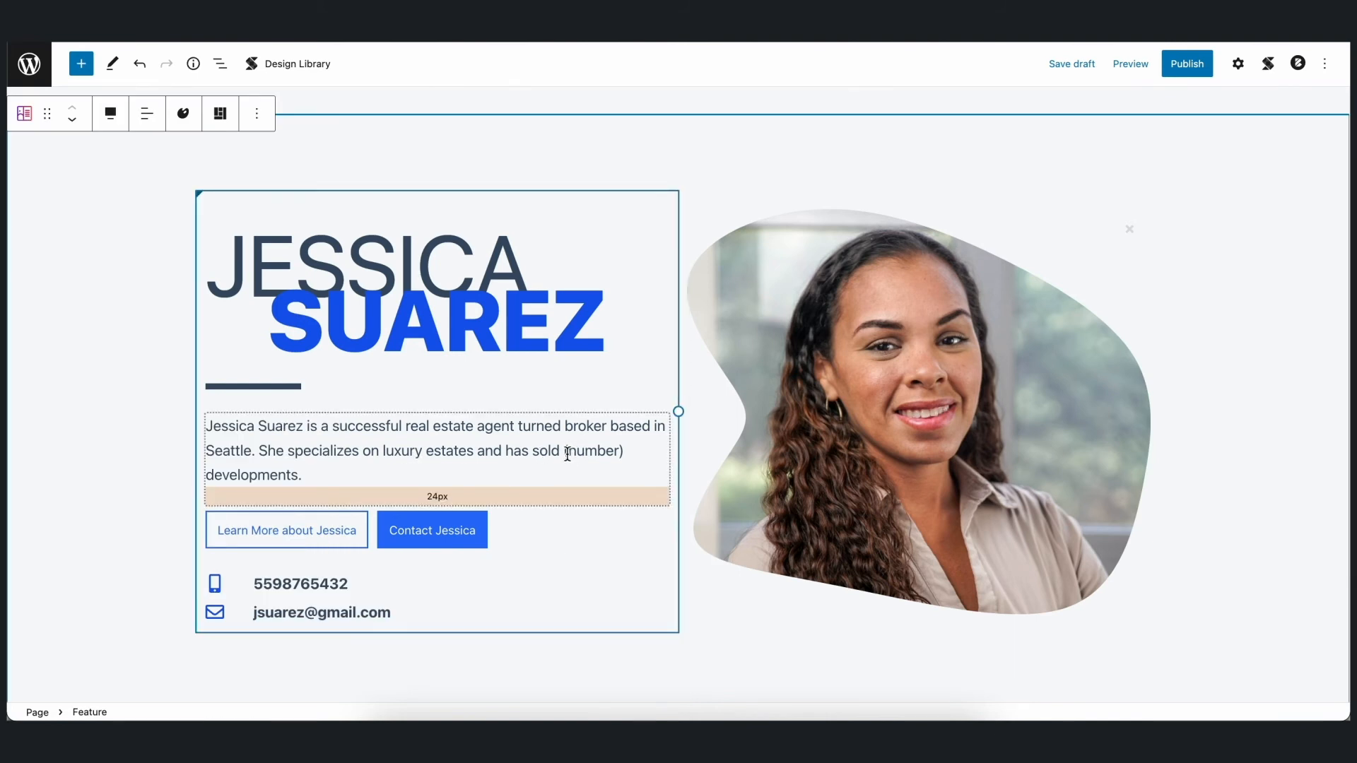
- Replace the "(number)" placeholder in the intro paragraph with dynamic content from the Site source's Developments Sold field
{"action": "left_click_drag", "start_coordinate": [563, 456], "coordinate": [610, 456]}
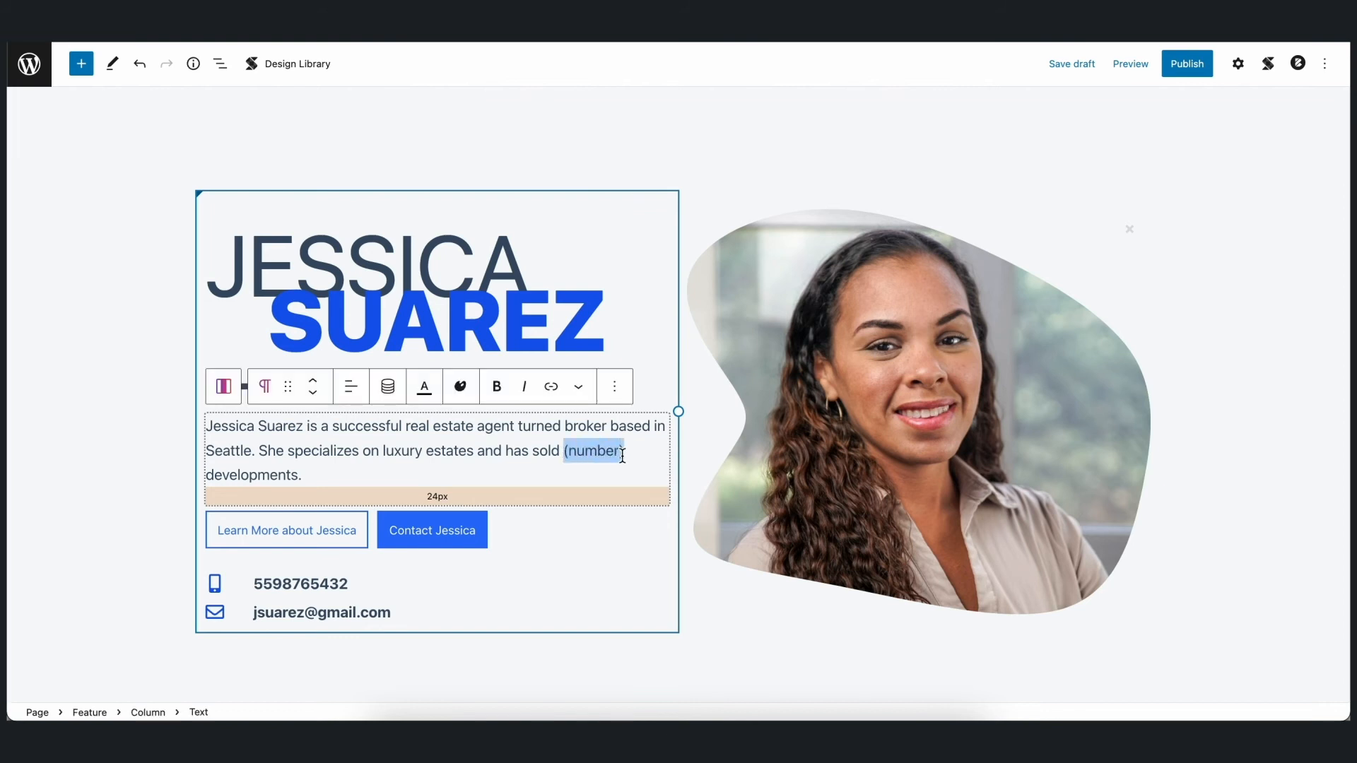
{"action": "left_click", "coordinate": [388, 386]}
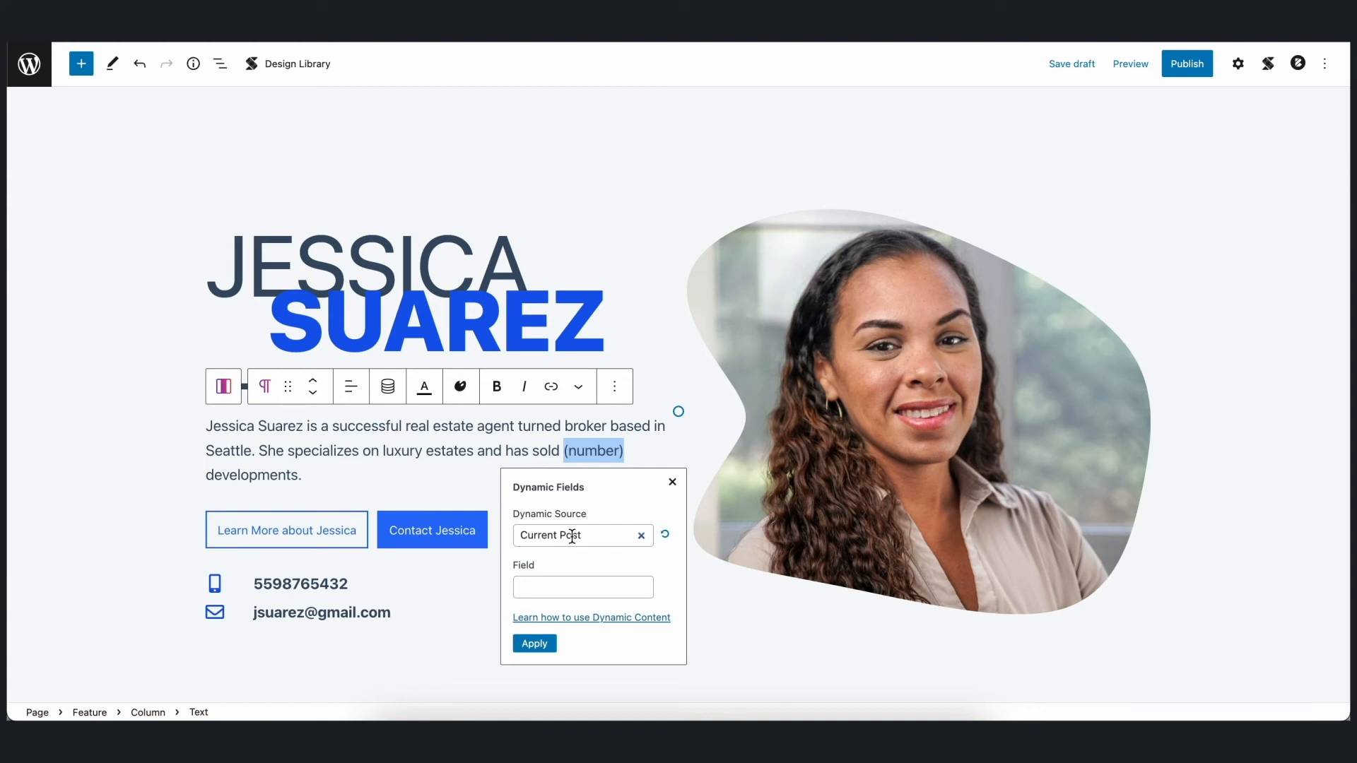
{"action": "left_click", "coordinate": [573, 535]}
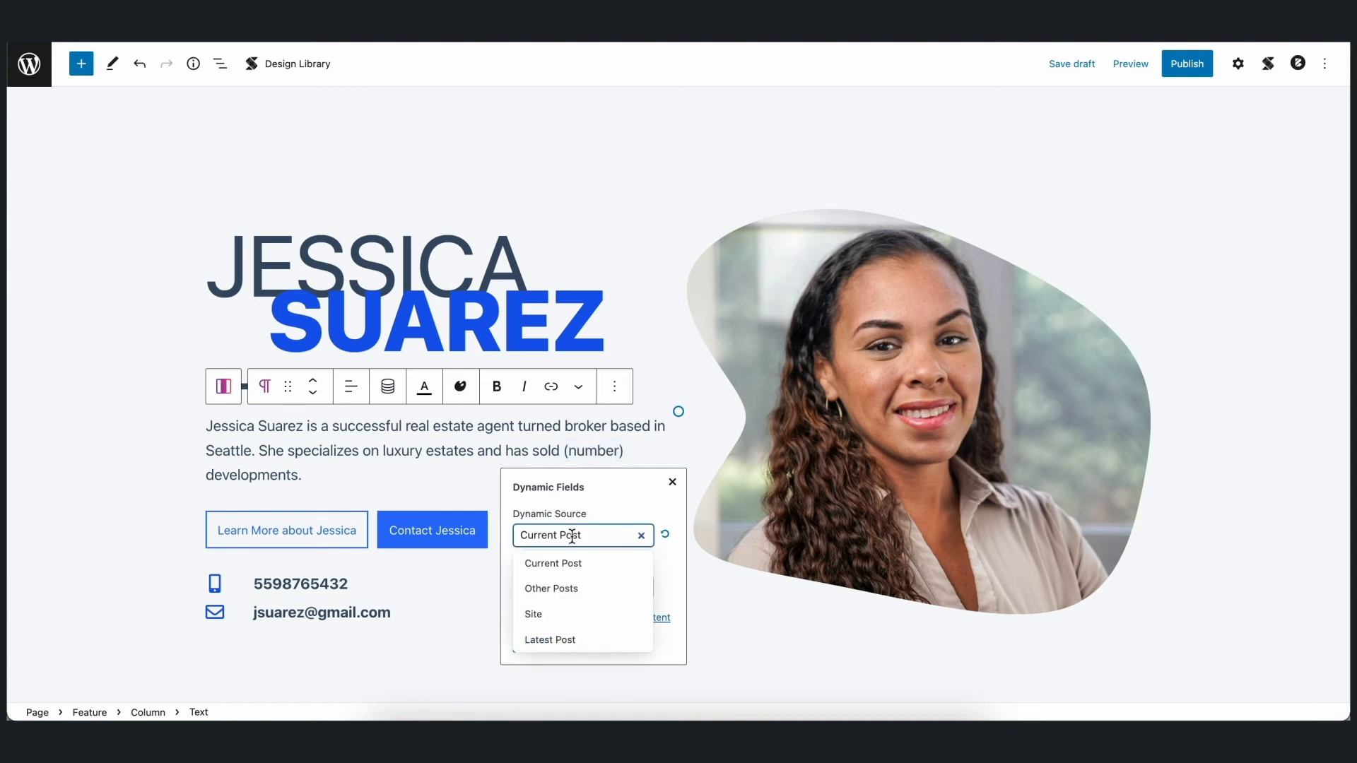
{"action": "left_click", "coordinate": [571, 615]}
{"action": "left_click", "coordinate": [586, 588]}
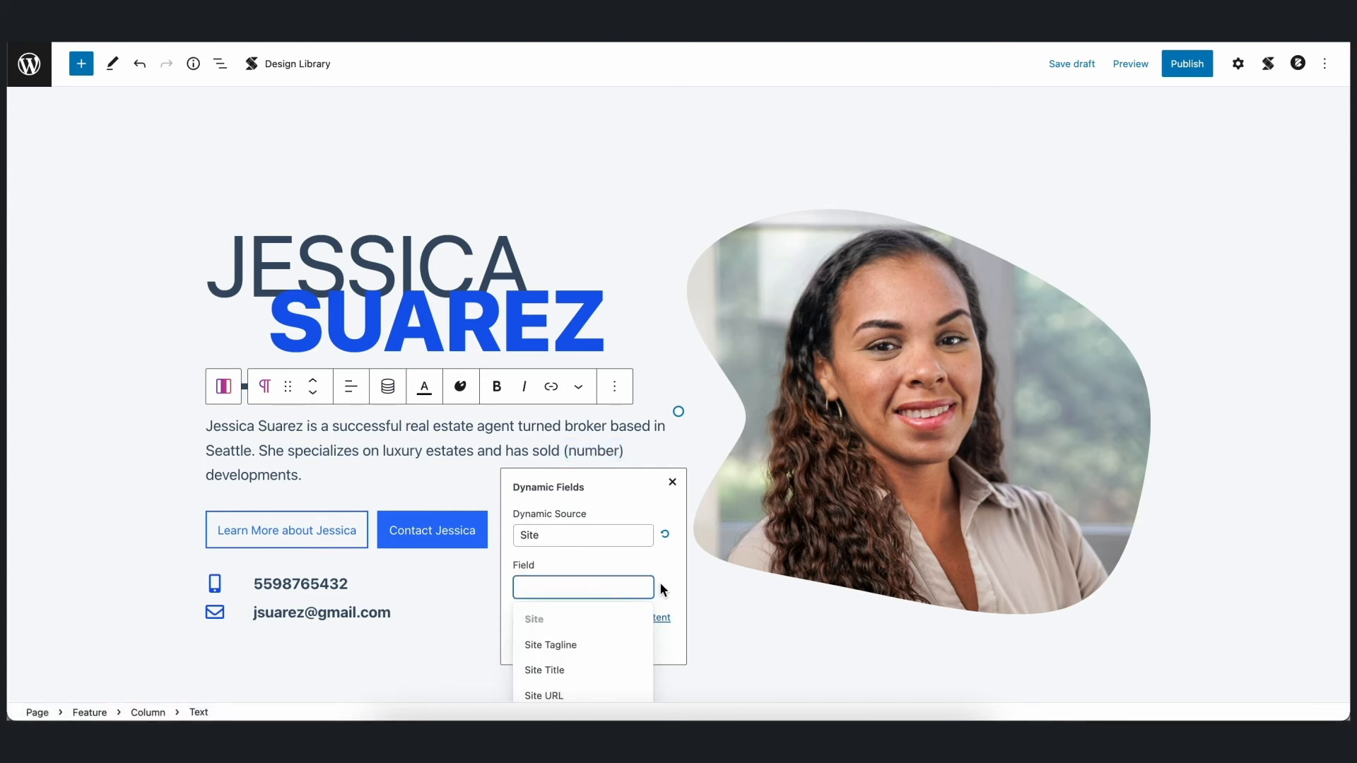
{"action": "scroll", "coordinate": [579, 622], "scroll_direction": "down", "scroll_amount": 5}
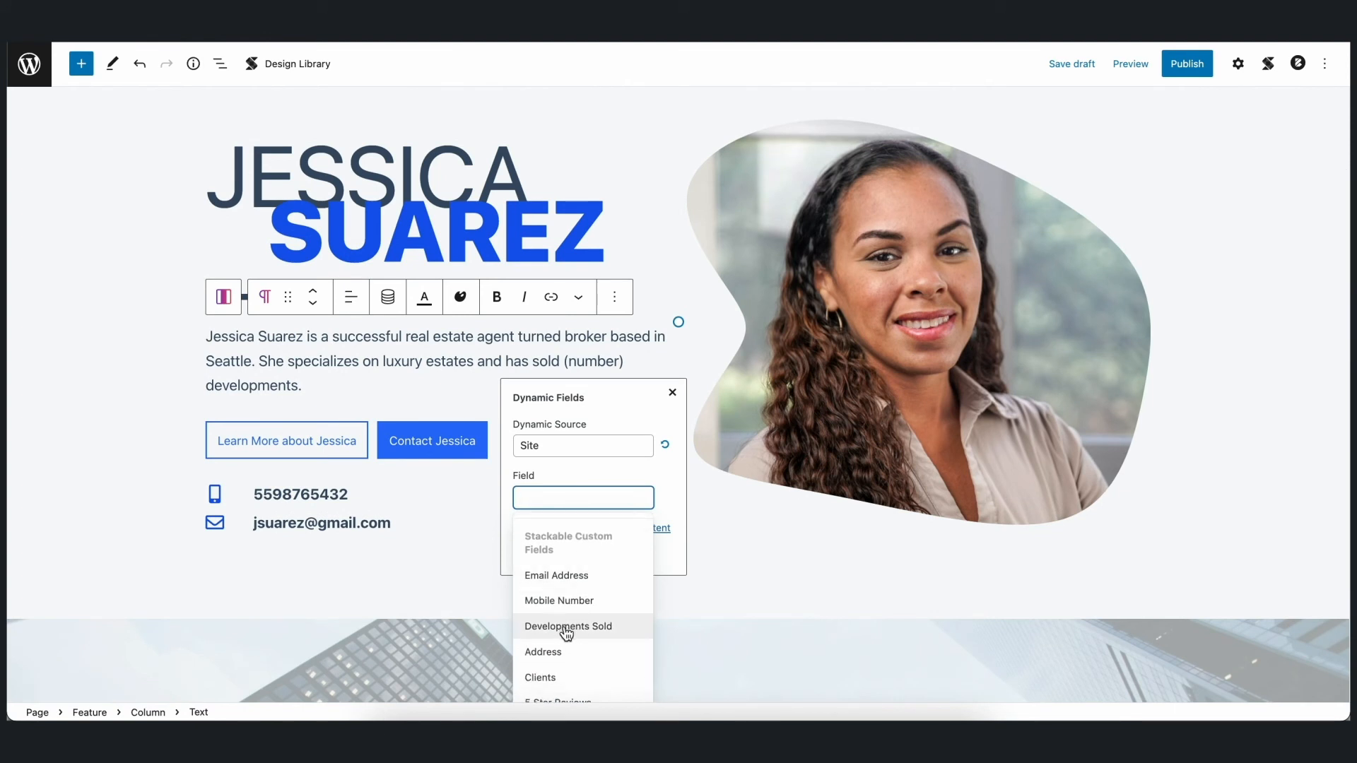
{"action": "left_click", "coordinate": [566, 626]}
{"action": "left_click", "coordinate": [537, 557]}
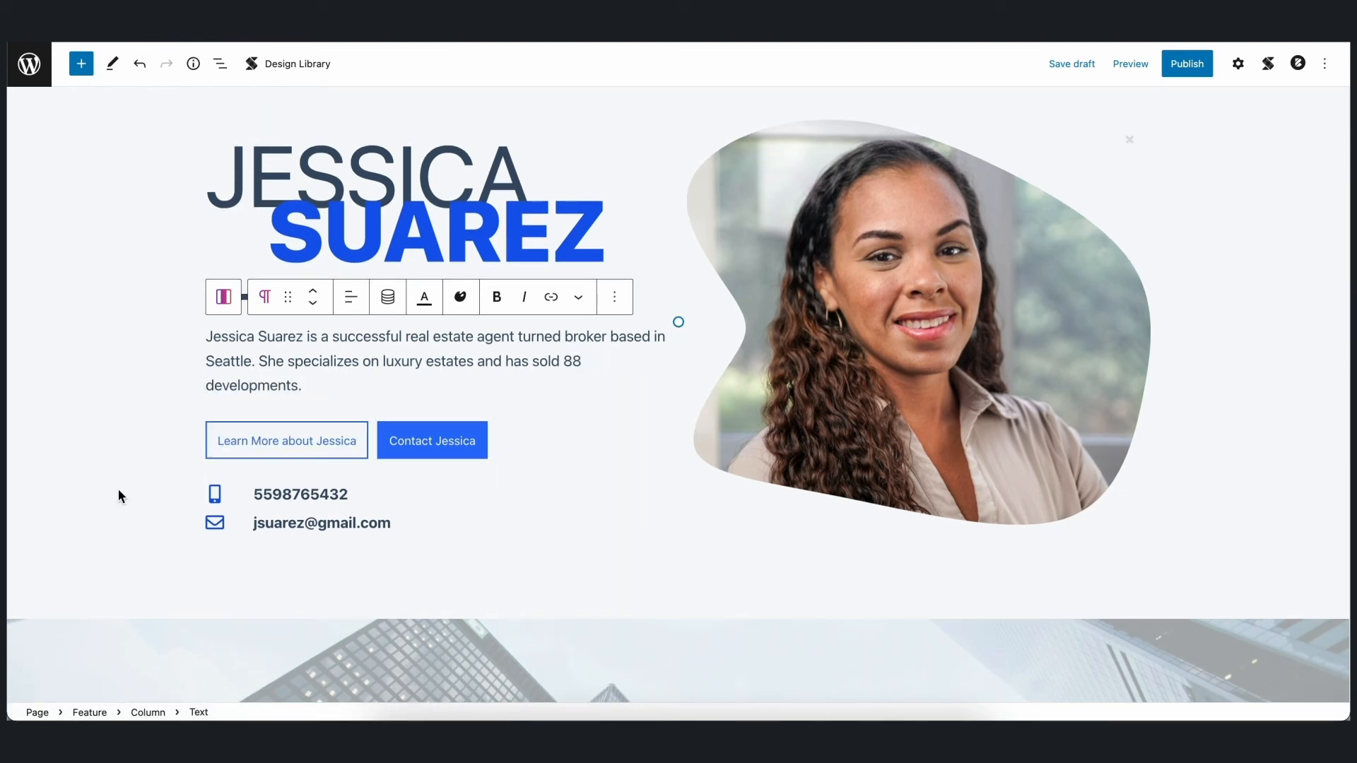
{"action": "scroll", "coordinate": [121, 495], "scroll_direction": "up", "scroll_amount": 3}
{"action": "left_click", "coordinate": [1316, 330]}
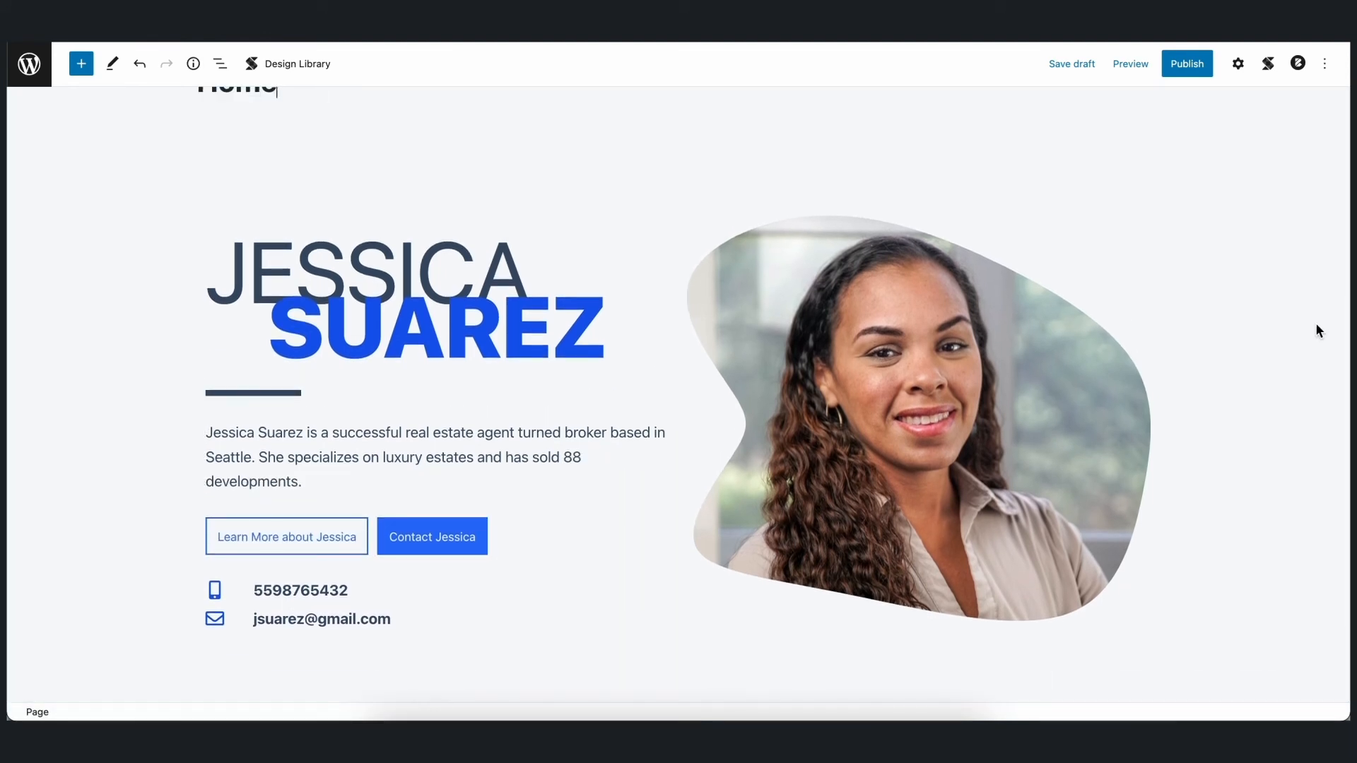
- Link the counter above Developments Sold in About the Business to the Site source's Developments Sold field
{"action": "scroll", "coordinate": [1316, 330], "scroll_direction": "down", "scroll_amount": 6}
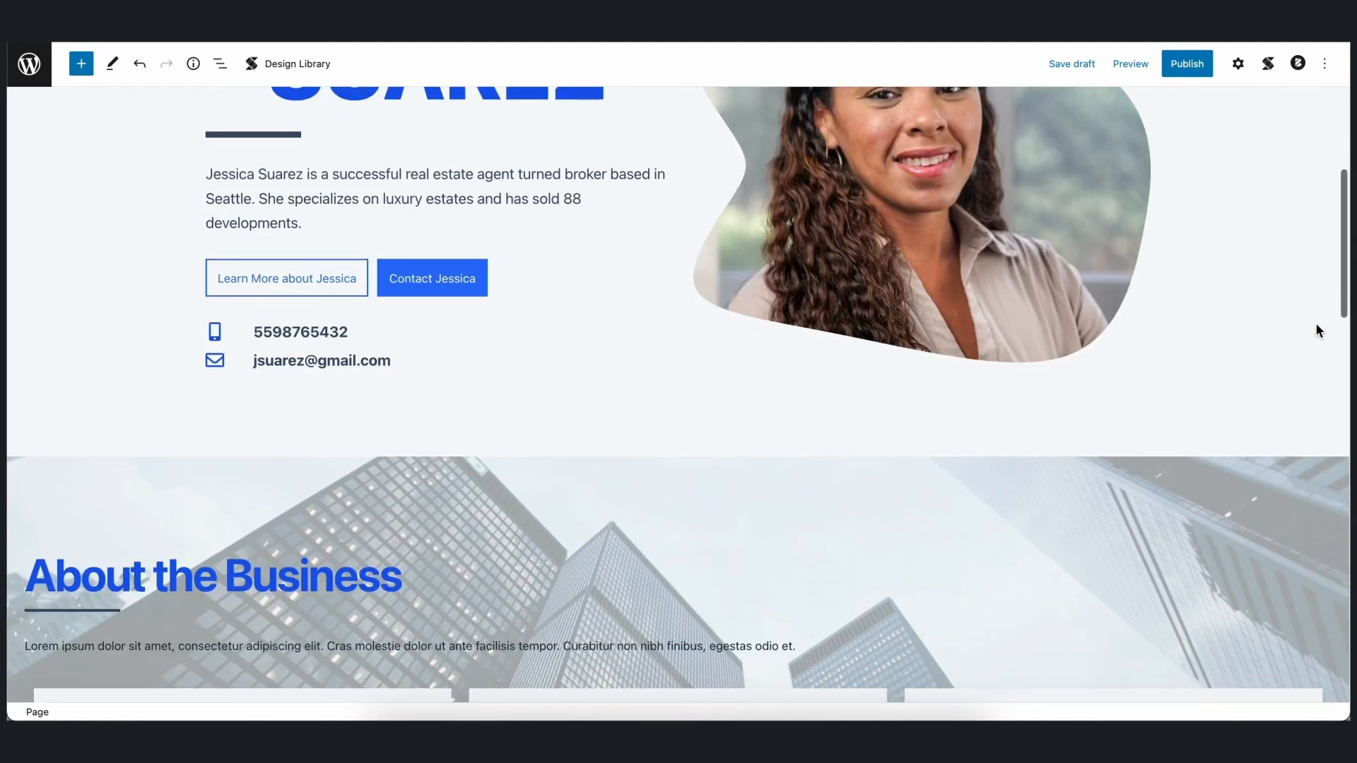
{"action": "scroll", "coordinate": [1316, 329], "scroll_direction": "down", "scroll_amount": 2}
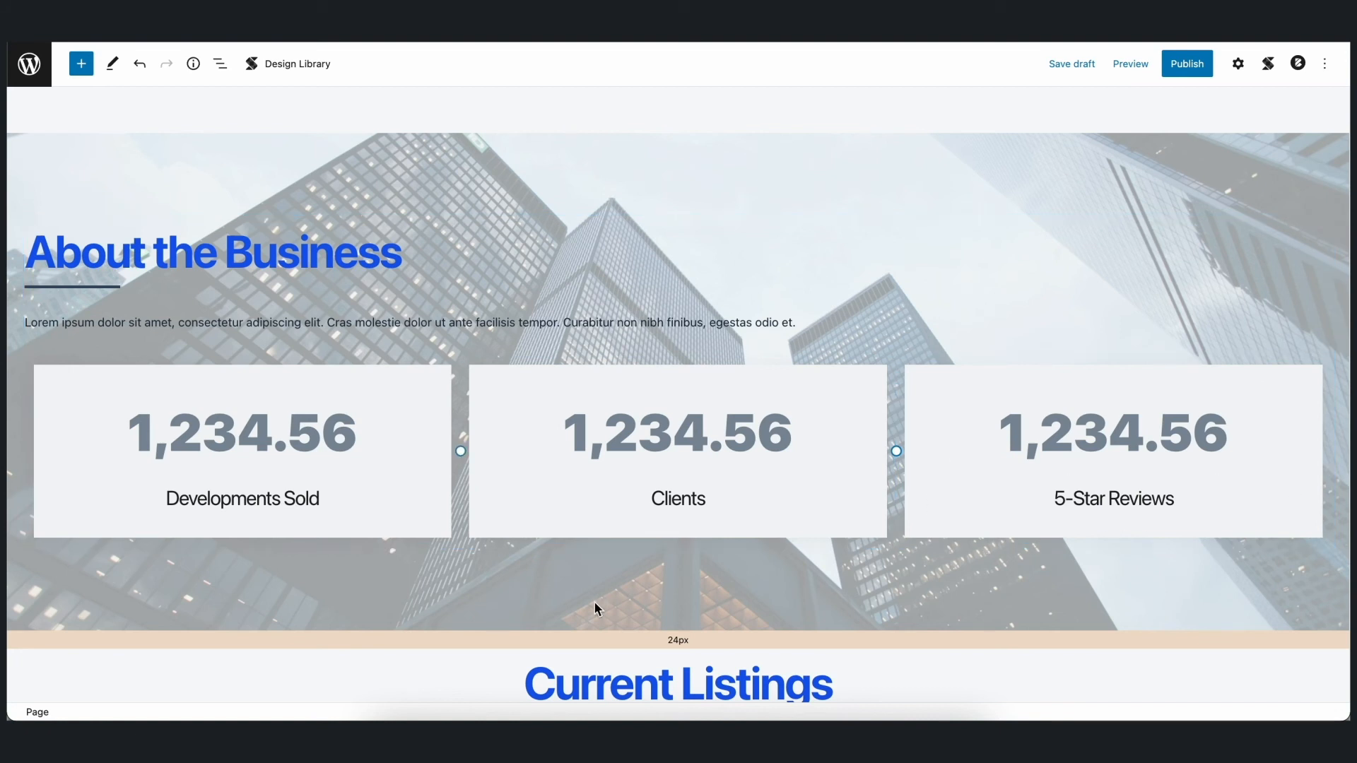
{"action": "left_click", "coordinate": [233, 432]}
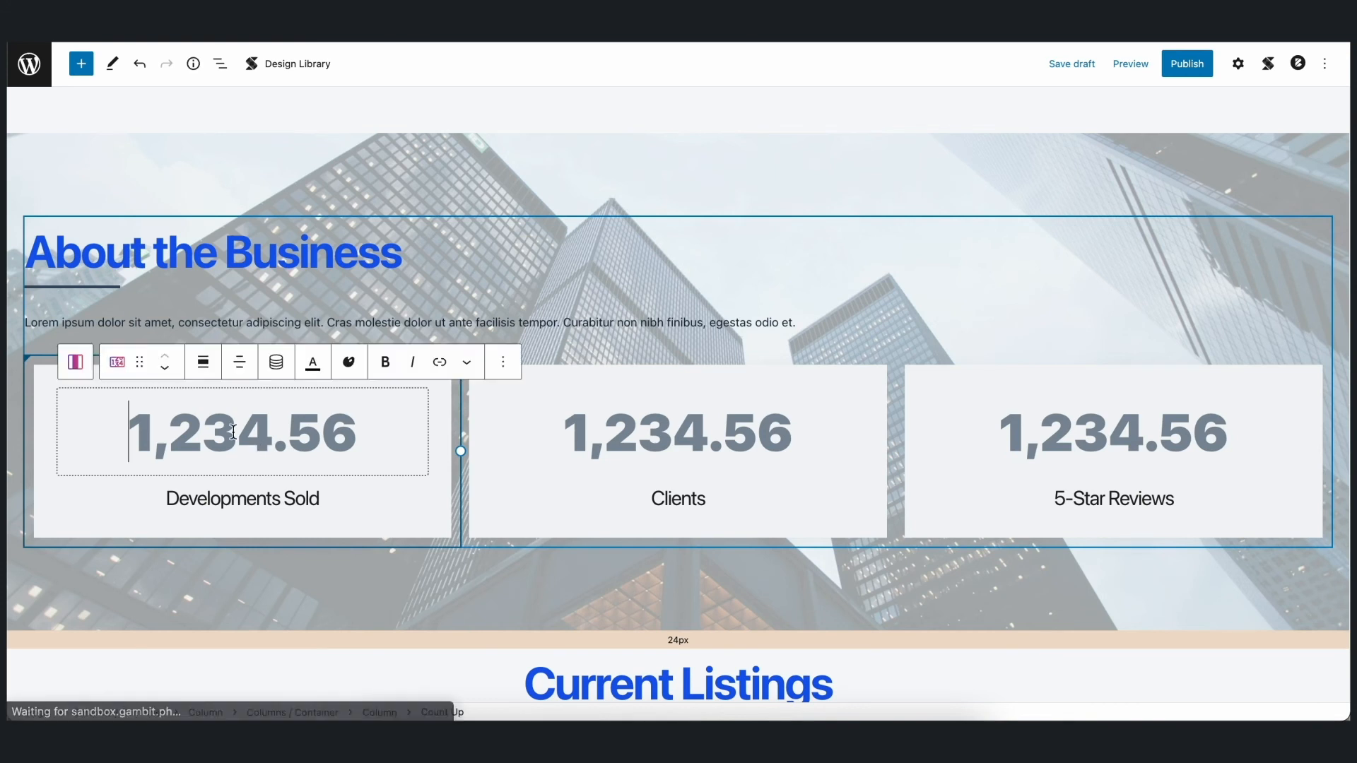
{"action": "left_click", "coordinate": [276, 362]}
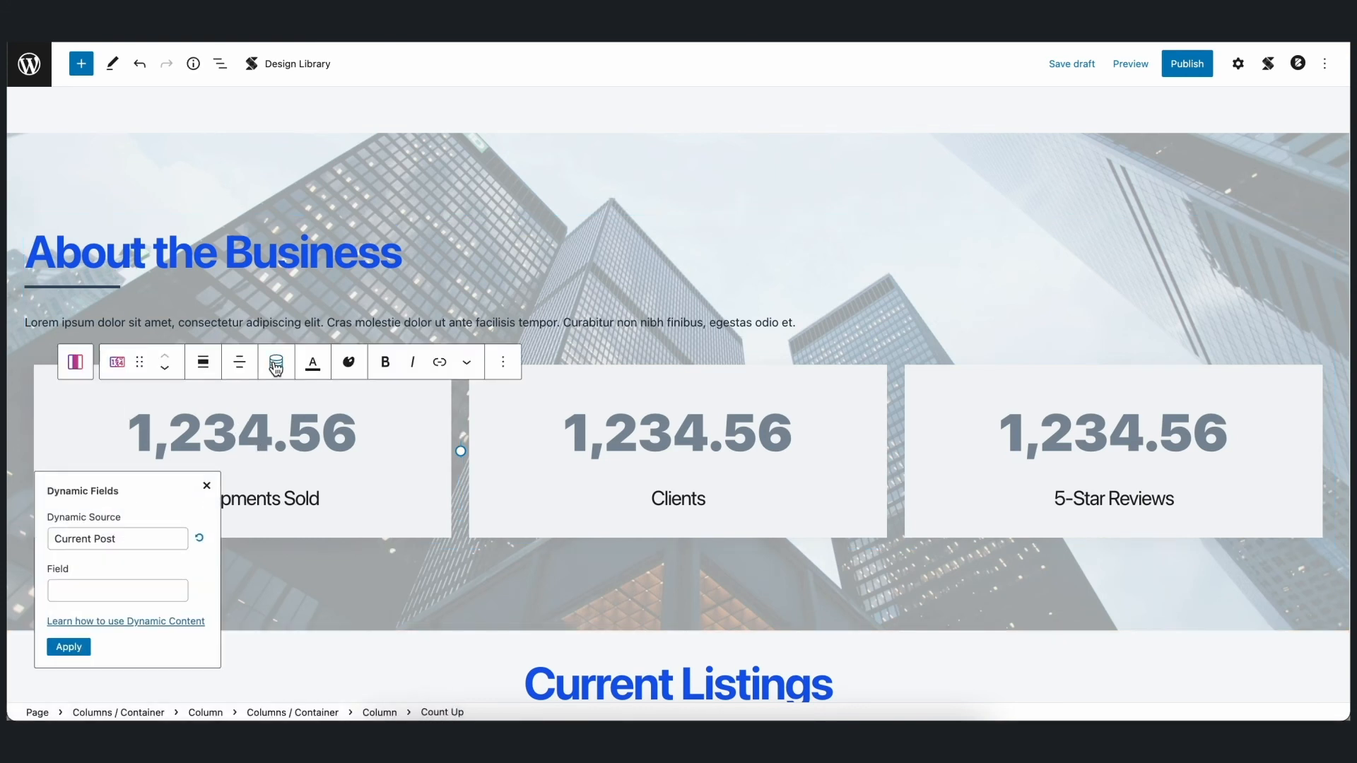
{"action": "left_click", "coordinate": [154, 539]}
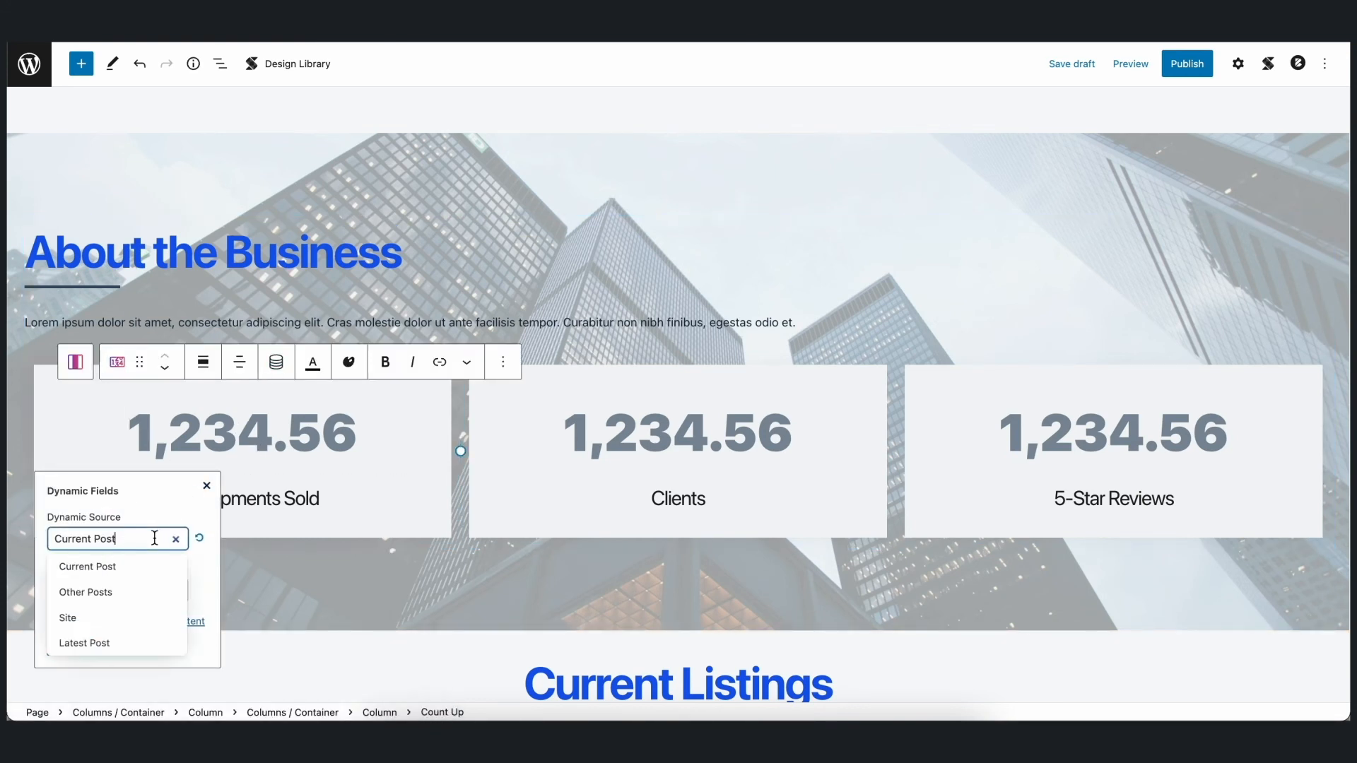
{"action": "left_click", "coordinate": [133, 619]}
{"action": "left_click", "coordinate": [147, 598]}
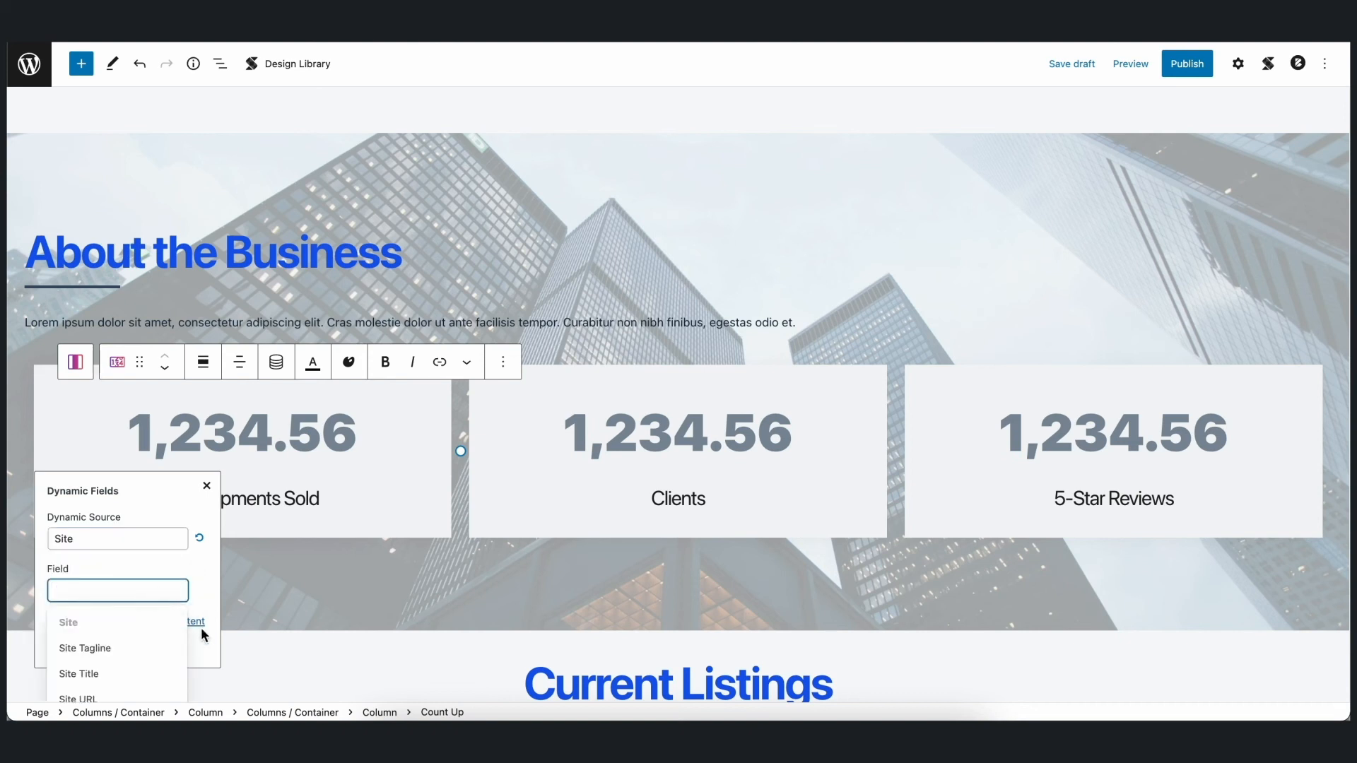
{"action": "scroll", "coordinate": [240, 618], "scroll_direction": "down", "scroll_amount": 2}
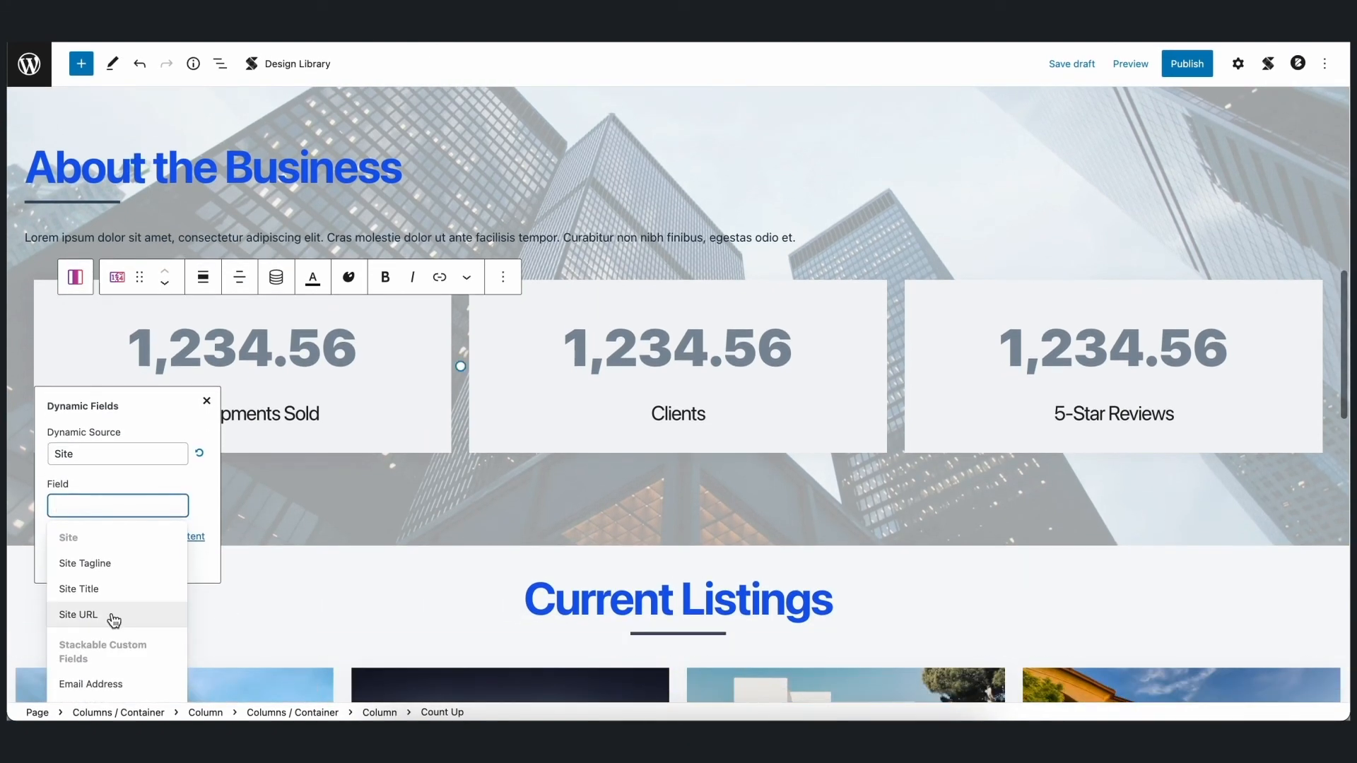
{"action": "scroll", "coordinate": [114, 621], "scroll_direction": "down", "scroll_amount": 3}
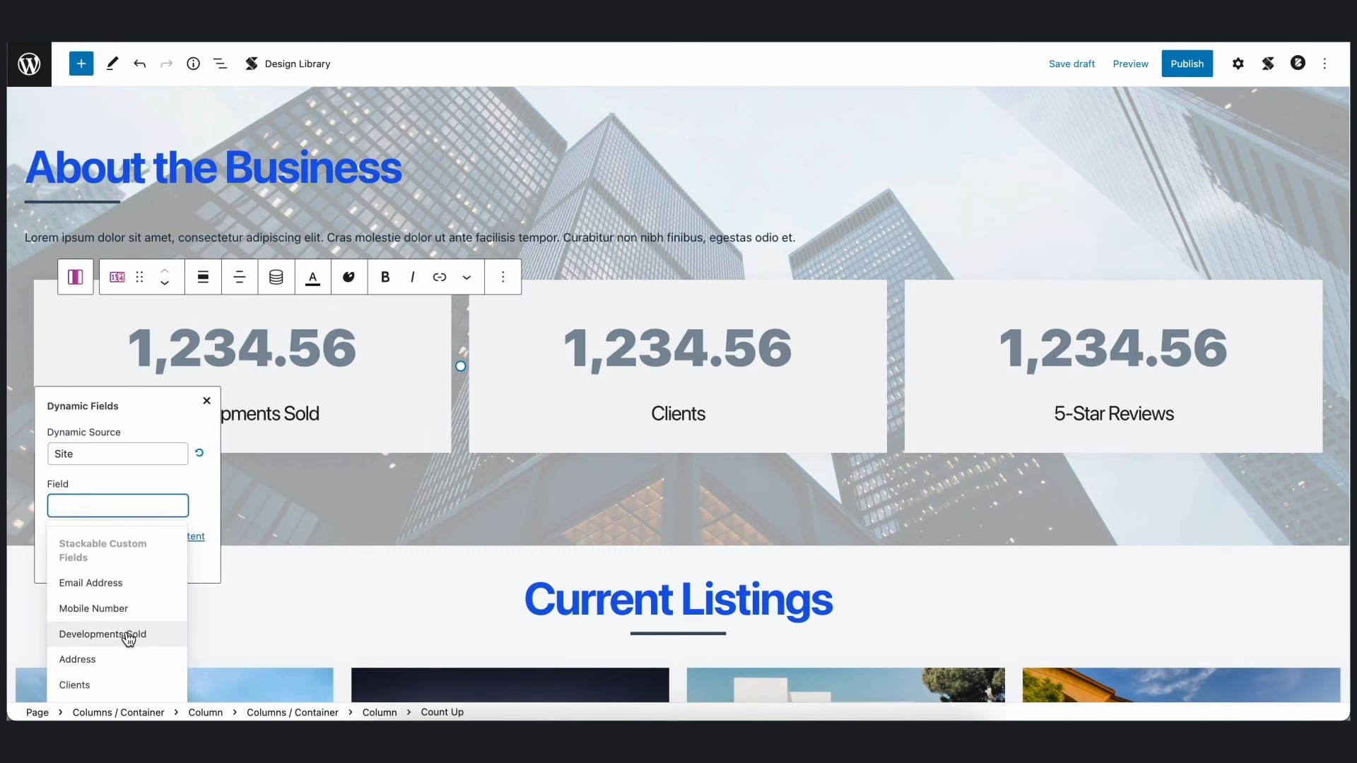
{"action": "left_click", "coordinate": [126, 640]}
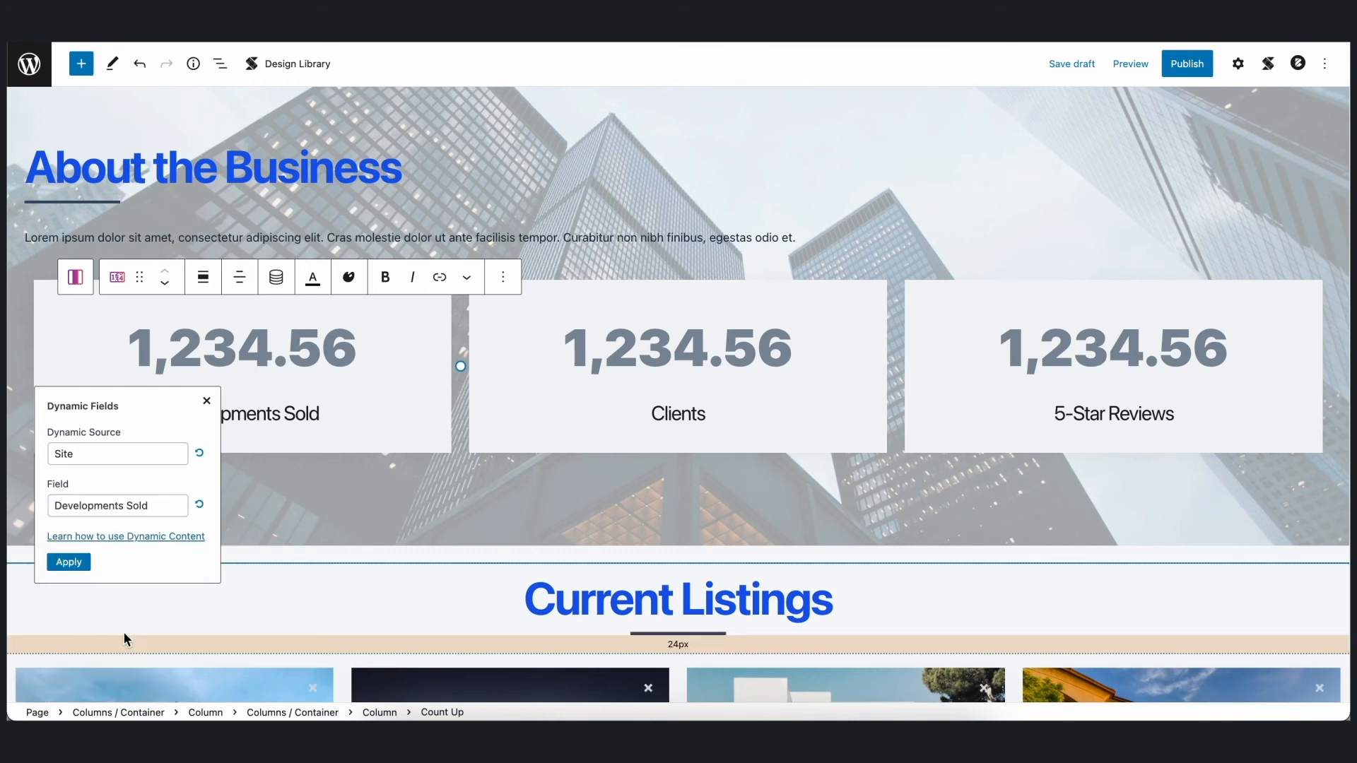
{"action": "left_click", "coordinate": [69, 562]}
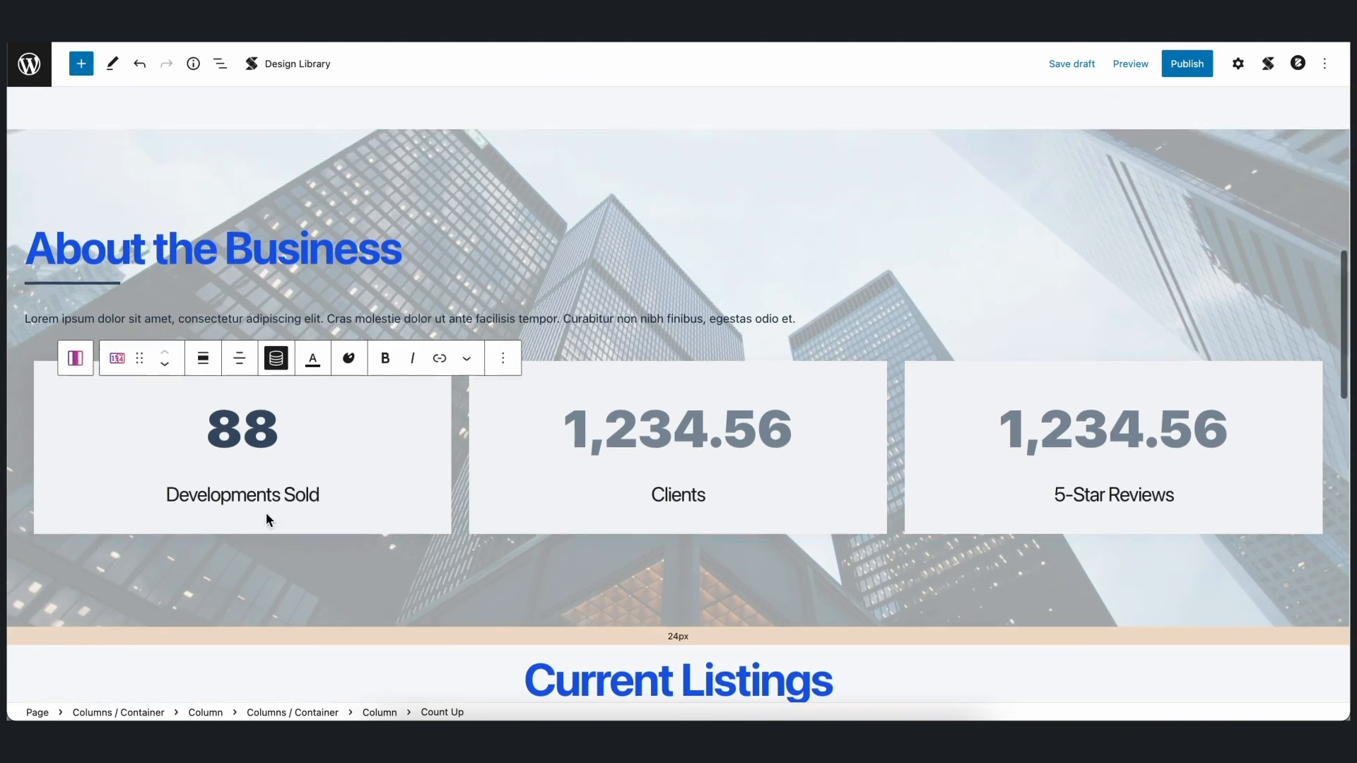
- Link the counter above Clients to dynamic content from the Site source's Clients field
{"action": "left_click", "coordinate": [693, 483]}
{"action": "left_click", "coordinate": [712, 266]}
{"action": "left_click", "coordinate": [612, 439]}
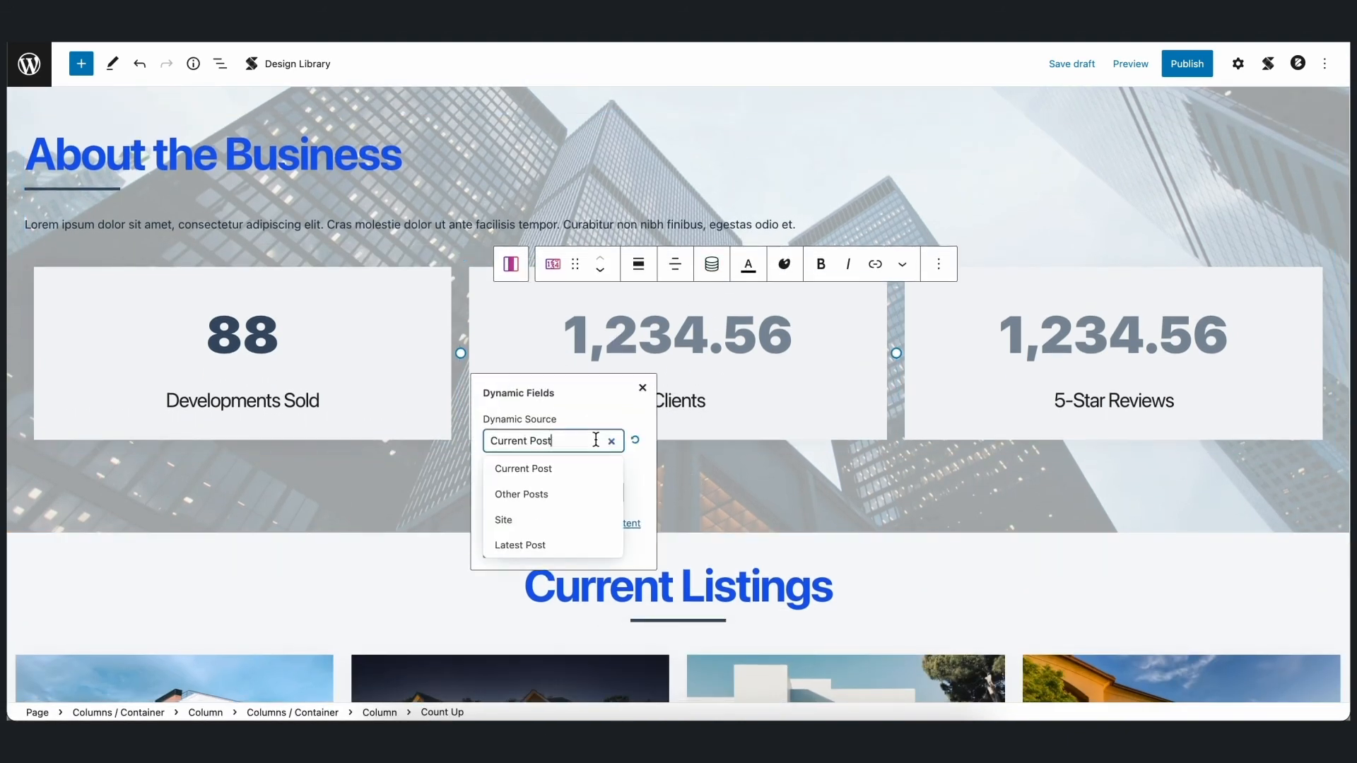
{"action": "left_click", "coordinate": [544, 514]}
{"action": "left_click", "coordinate": [574, 493]}
{"action": "scroll", "coordinate": [591, 594], "scroll_direction": "down", "scroll_amount": 3}
{"action": "left_click", "coordinate": [554, 670]}
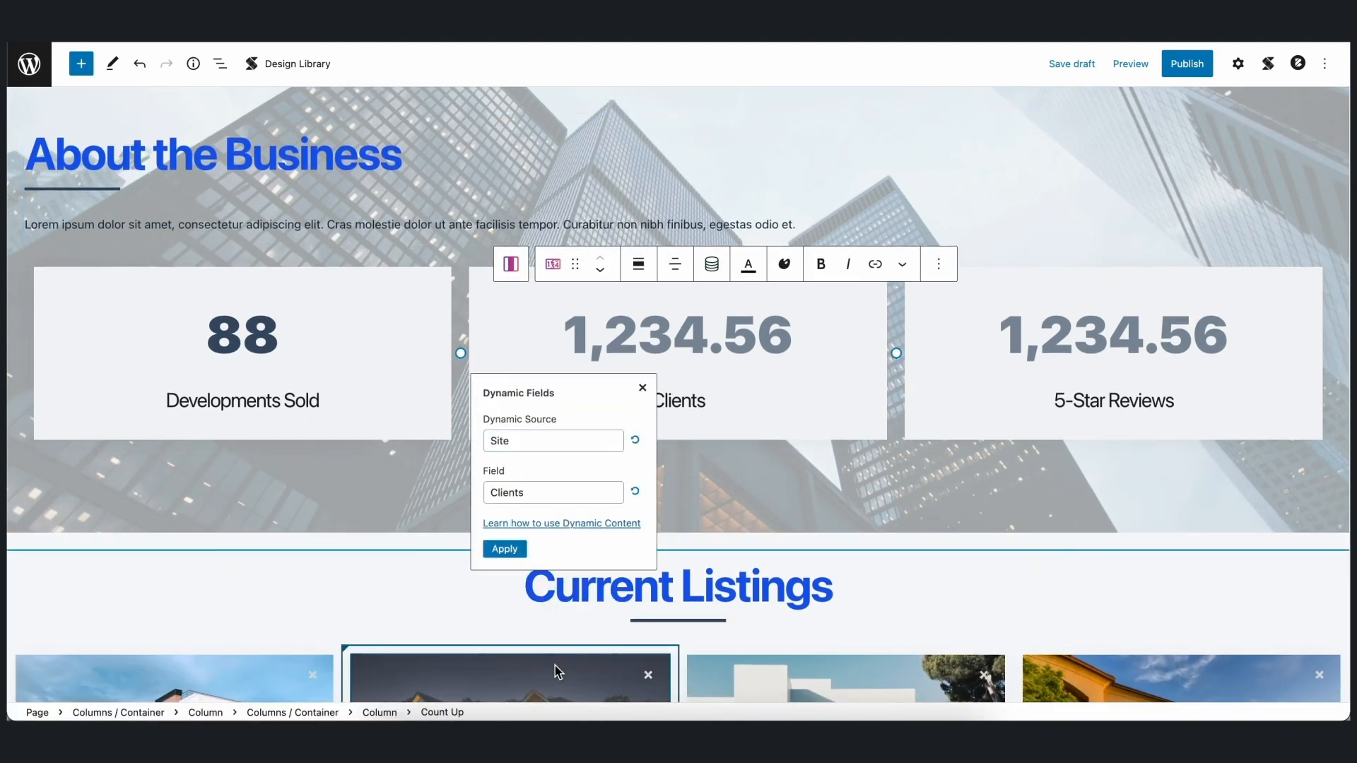
{"action": "left_click", "coordinate": [504, 549]}
- Link the counter above 5-Star Reviews to dynamic content from the Site source's 5 Star Reviews field
{"action": "left_click", "coordinate": [1053, 348]}
{"action": "left_click", "coordinate": [1103, 265]}
{"action": "left_click", "coordinate": [988, 440]}
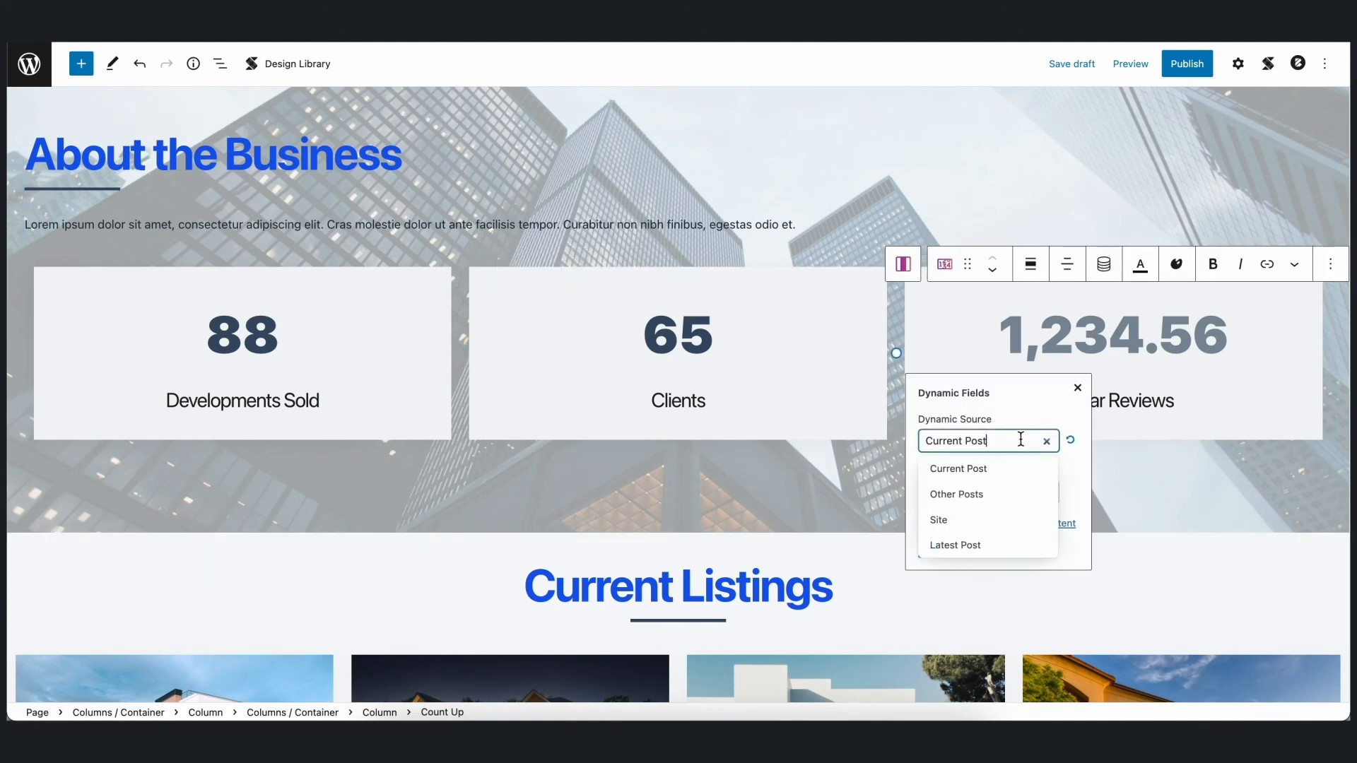
{"action": "left_click", "coordinate": [940, 517]}
{"action": "left_click", "coordinate": [988, 492]}
{"action": "scroll", "coordinate": [1011, 566], "scroll_direction": "down", "scroll_amount": 3}
{"action": "left_click", "coordinate": [990, 693]}
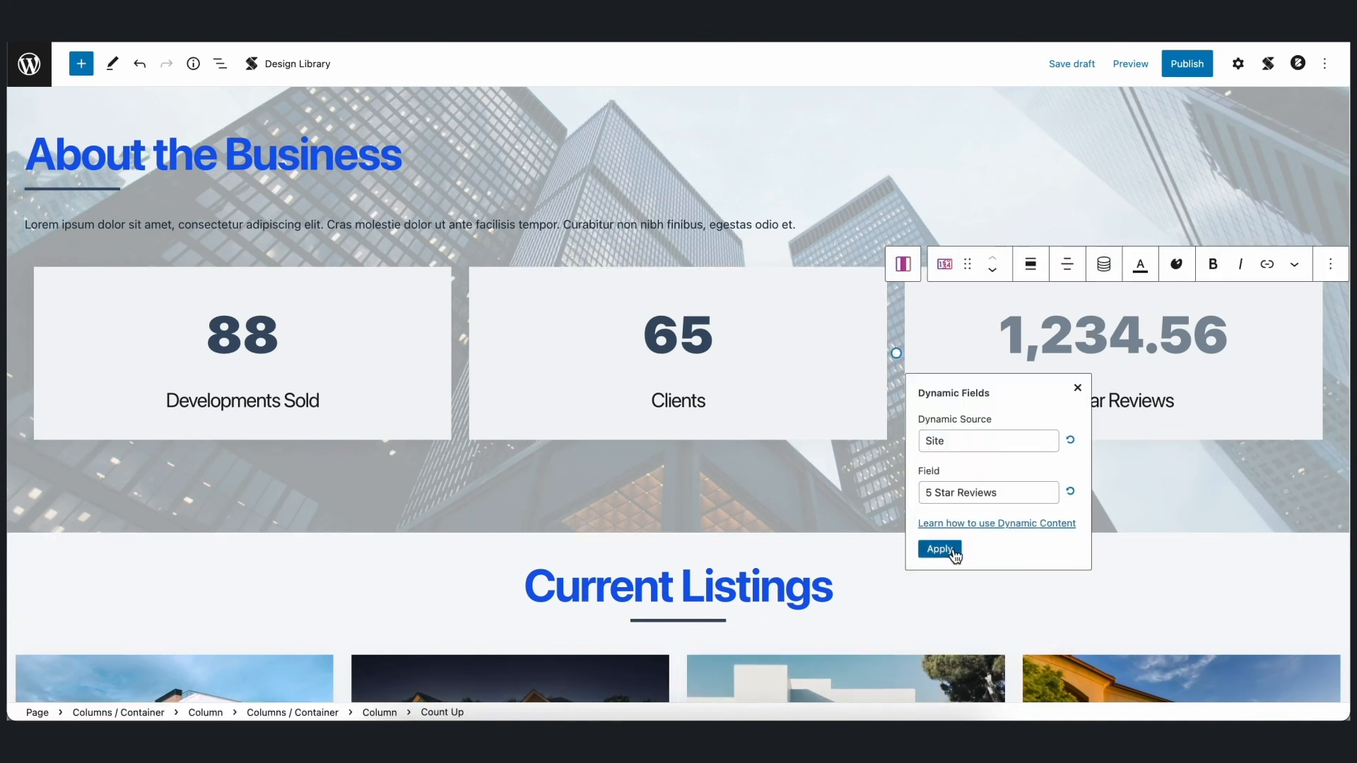
{"action": "left_click", "coordinate": [936, 549]}
{"action": "scroll", "coordinate": [1020, 577], "scroll_direction": "up", "scroll_amount": 1}
{"action": "left_click", "coordinate": [1275, 105]}
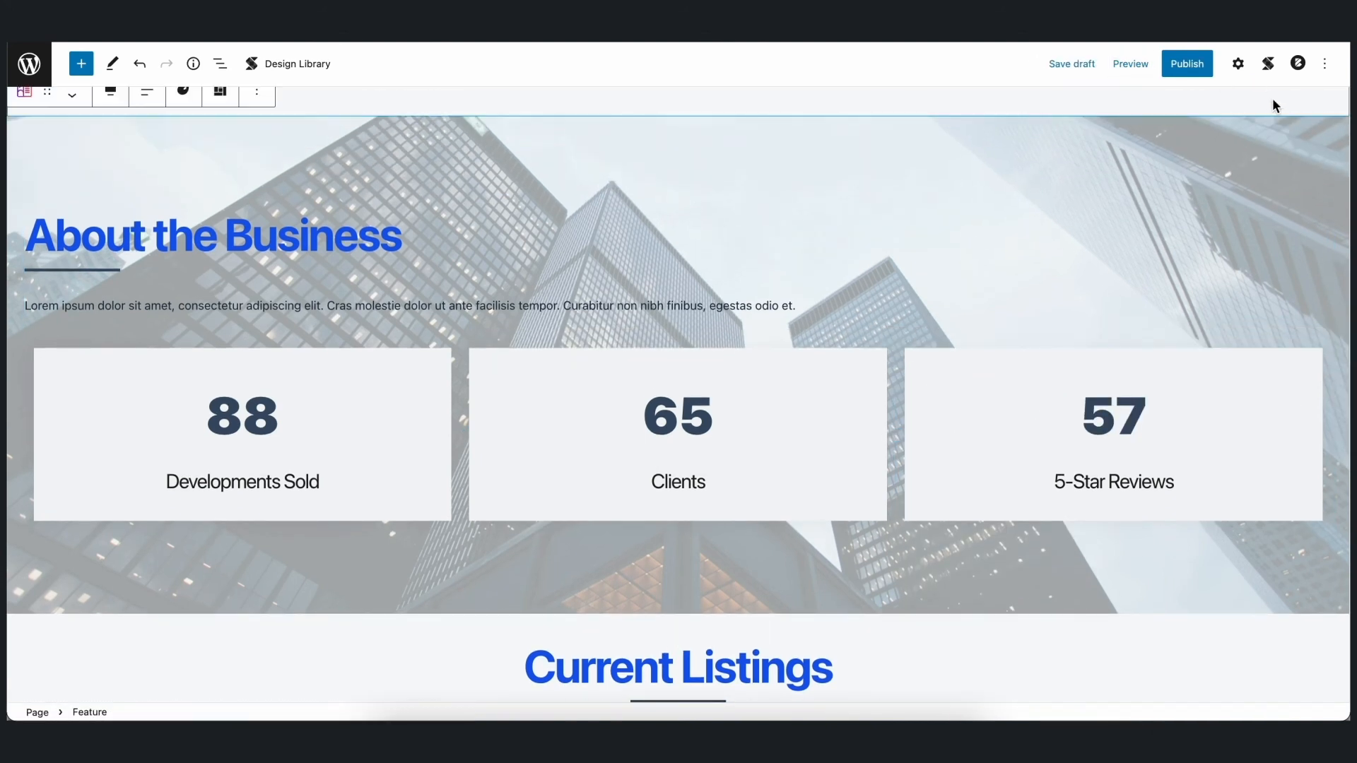
- Replace the title beside the location icon under Contact Information with dynamic content from the Site source's Address field
{"action": "scroll", "coordinate": [1336, 151], "scroll_direction": "down", "scroll_amount": 10}
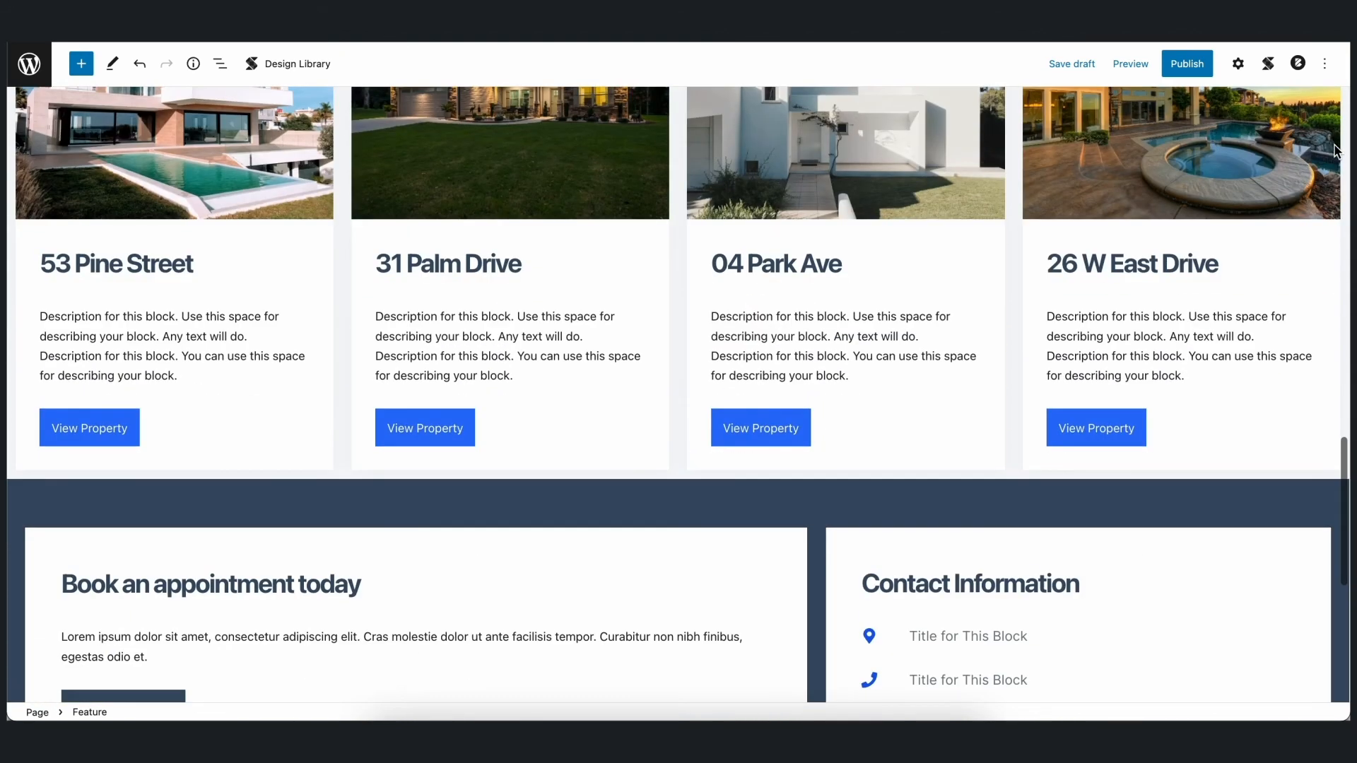
{"action": "scroll", "coordinate": [1336, 150], "scroll_direction": "down", "scroll_amount": 3}
{"action": "left_click", "coordinate": [969, 395]}
{"action": "left_click", "coordinate": [1104, 361]}
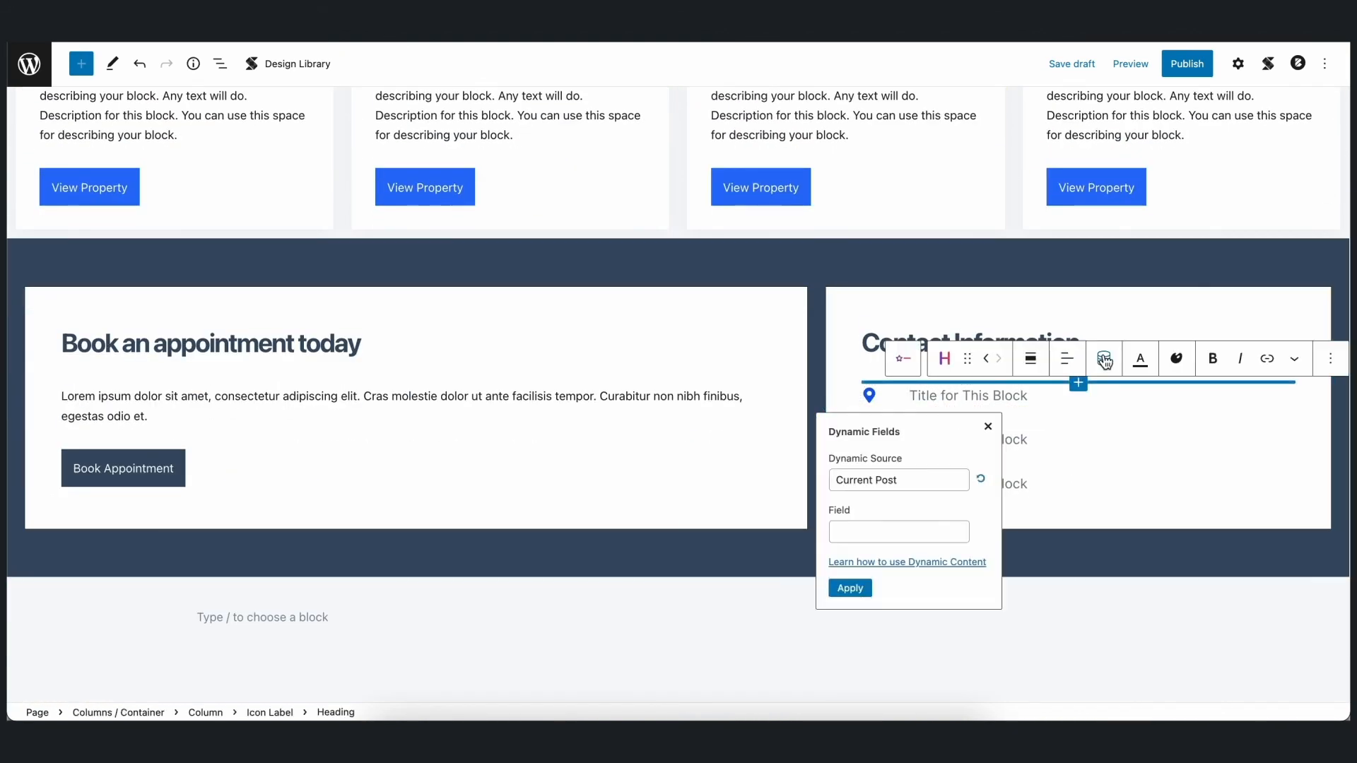
{"action": "left_click", "coordinate": [899, 480]}
{"action": "left_click", "coordinate": [884, 557]}
{"action": "left_click", "coordinate": [912, 532]}
{"action": "scroll", "coordinate": [898, 636], "scroll_direction": "down", "scroll_amount": 3}
{"action": "left_click", "coordinate": [888, 678]}
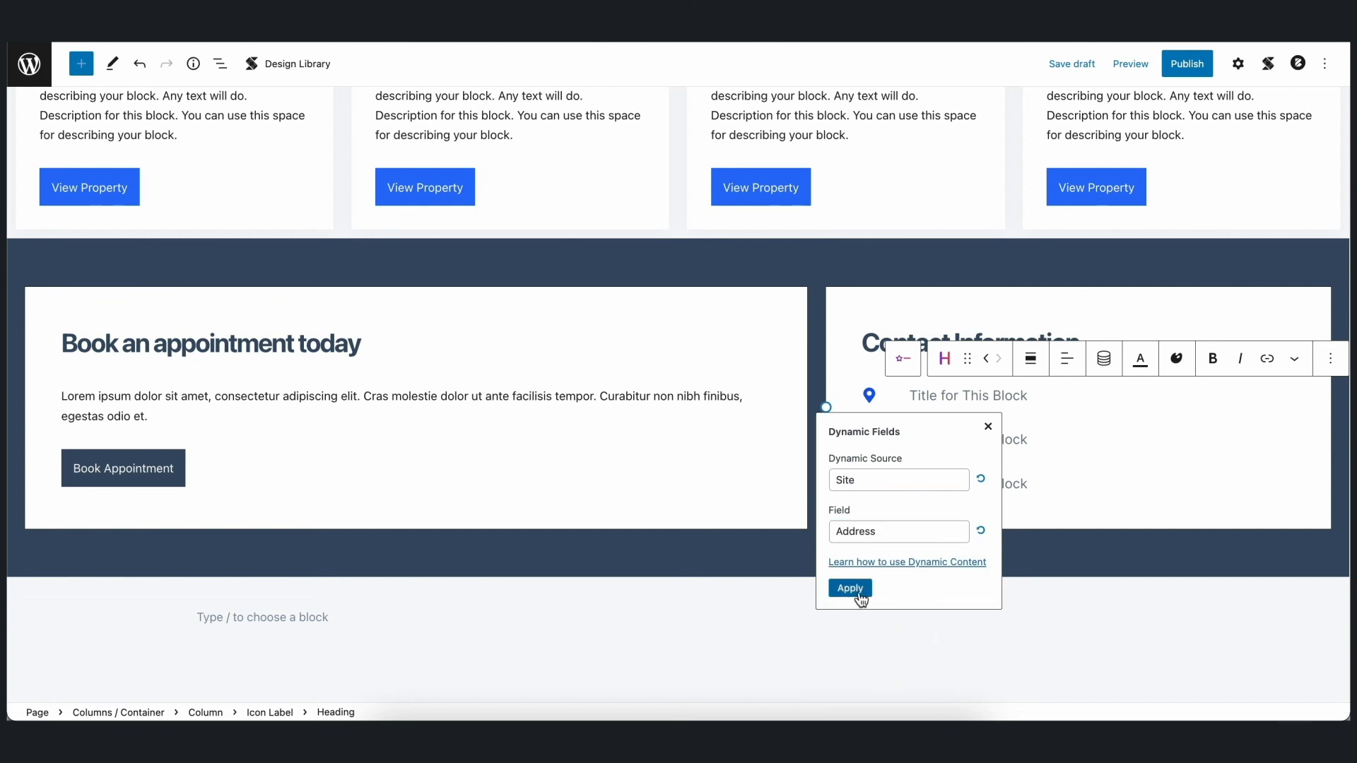
{"action": "left_click", "coordinate": [860, 593]}
- Replace the title beside the phone icon under Contact Information with dynamic content from the Site source's Mobile Number field
{"action": "left_click", "coordinate": [968, 439]}
{"action": "left_click", "coordinate": [1104, 403]}
{"action": "left_click", "coordinate": [936, 524]}
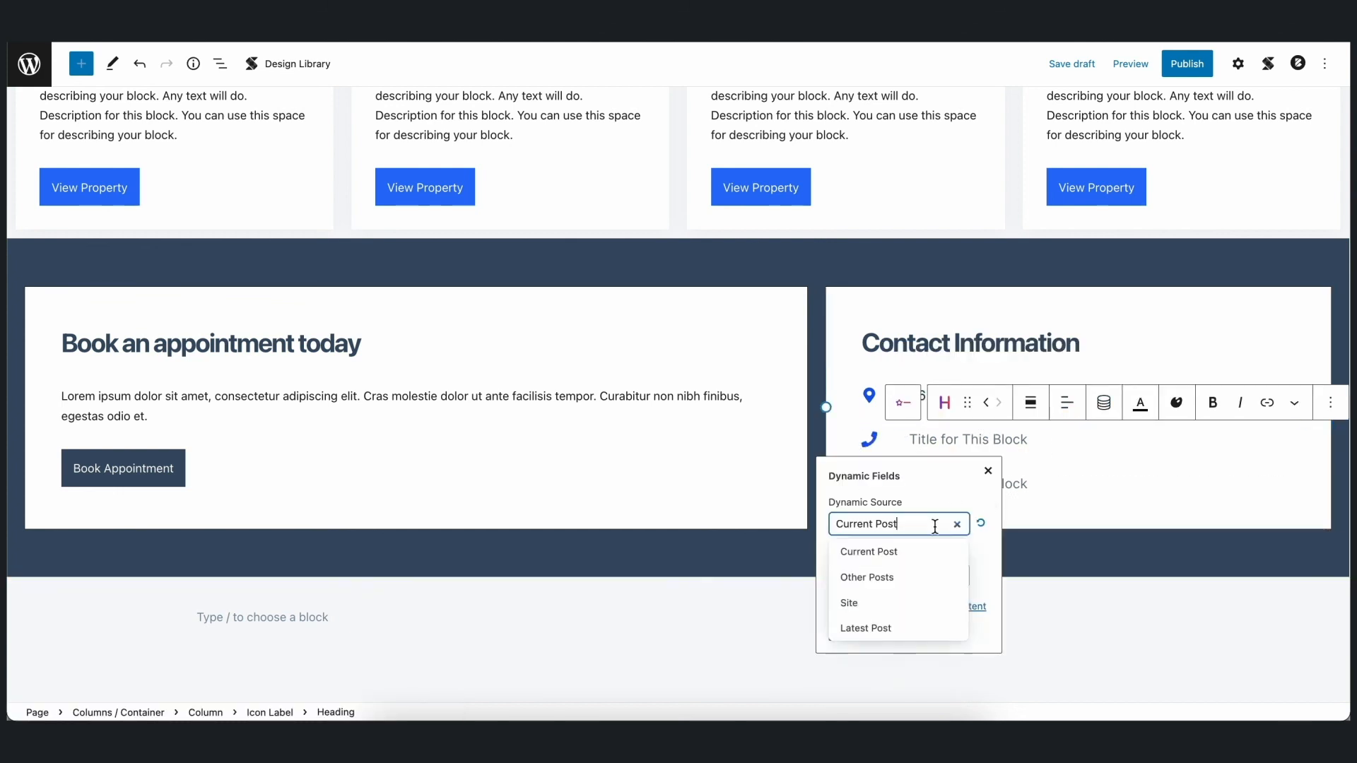
{"action": "left_click", "coordinate": [849, 603]}
{"action": "left_click", "coordinate": [912, 572]}
{"action": "left_click", "coordinate": [898, 678]}
{"action": "left_click", "coordinate": [850, 631]}
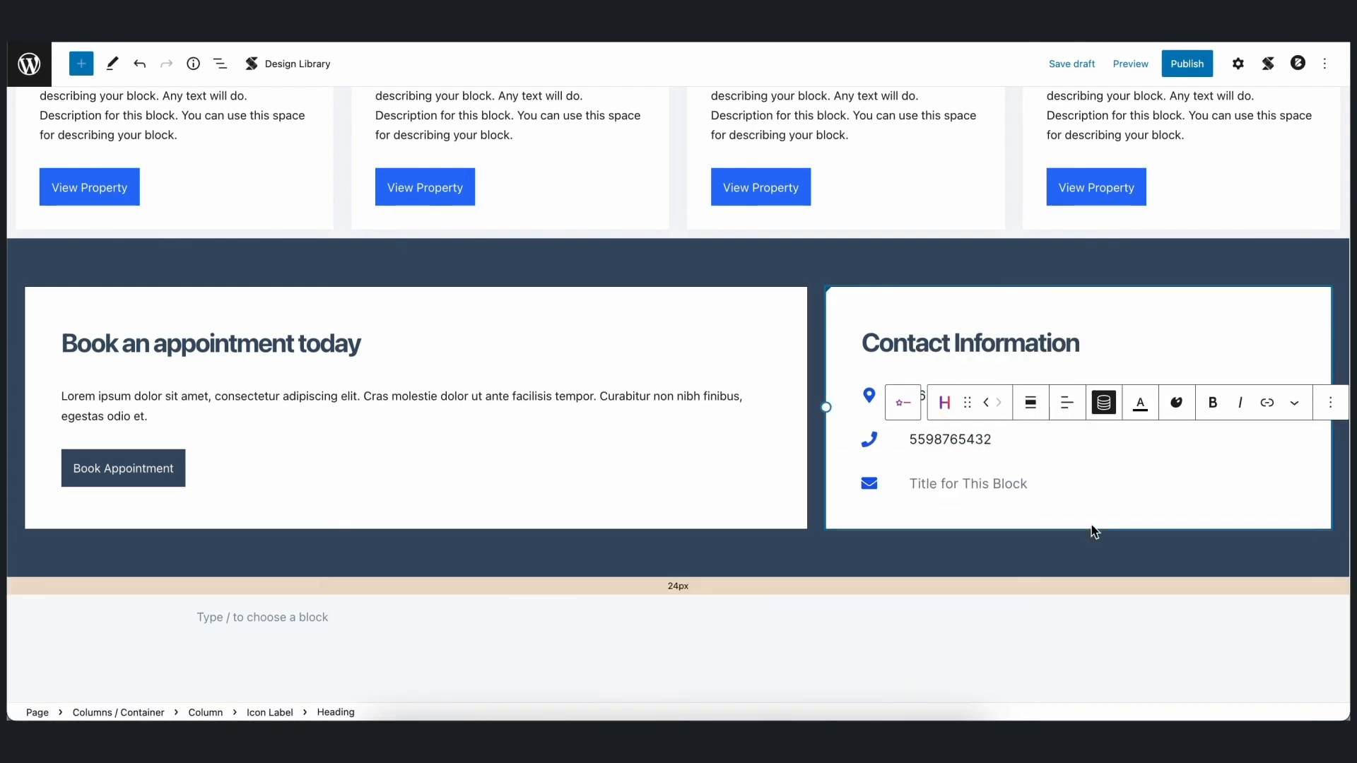
- Replace the title beside the envelope icon under Contact Information with dynamic content from the Site source's Email Address field
{"action": "scroll", "coordinate": [1094, 532], "scroll_direction": "down", "scroll_amount": 2}
{"action": "left_click", "coordinate": [990, 387]}
{"action": "left_click", "coordinate": [1104, 351]}
{"action": "left_click", "coordinate": [919, 473]}
{"action": "left_click", "coordinate": [852, 548]}
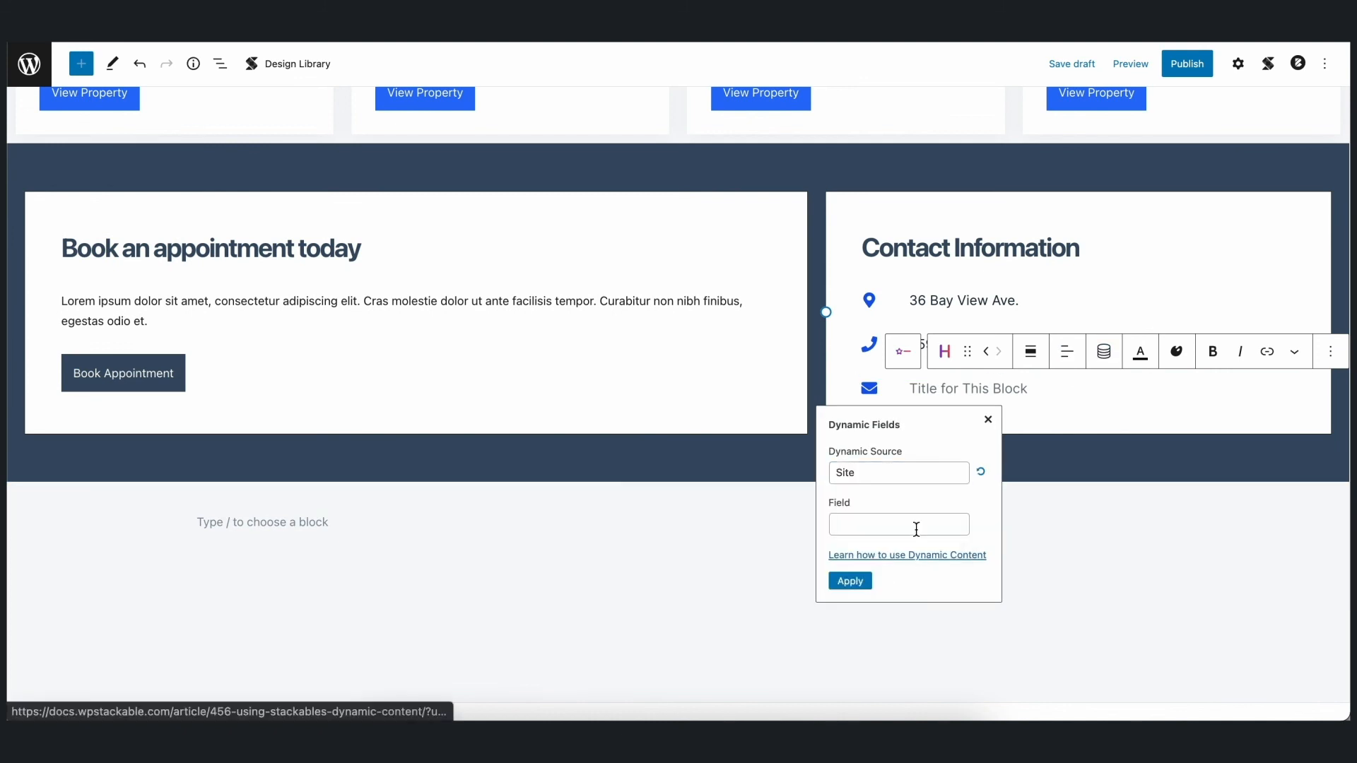
{"action": "left_click", "coordinate": [916, 530]}
{"action": "left_click", "coordinate": [878, 639]}
{"action": "left_click", "coordinate": [851, 584]}
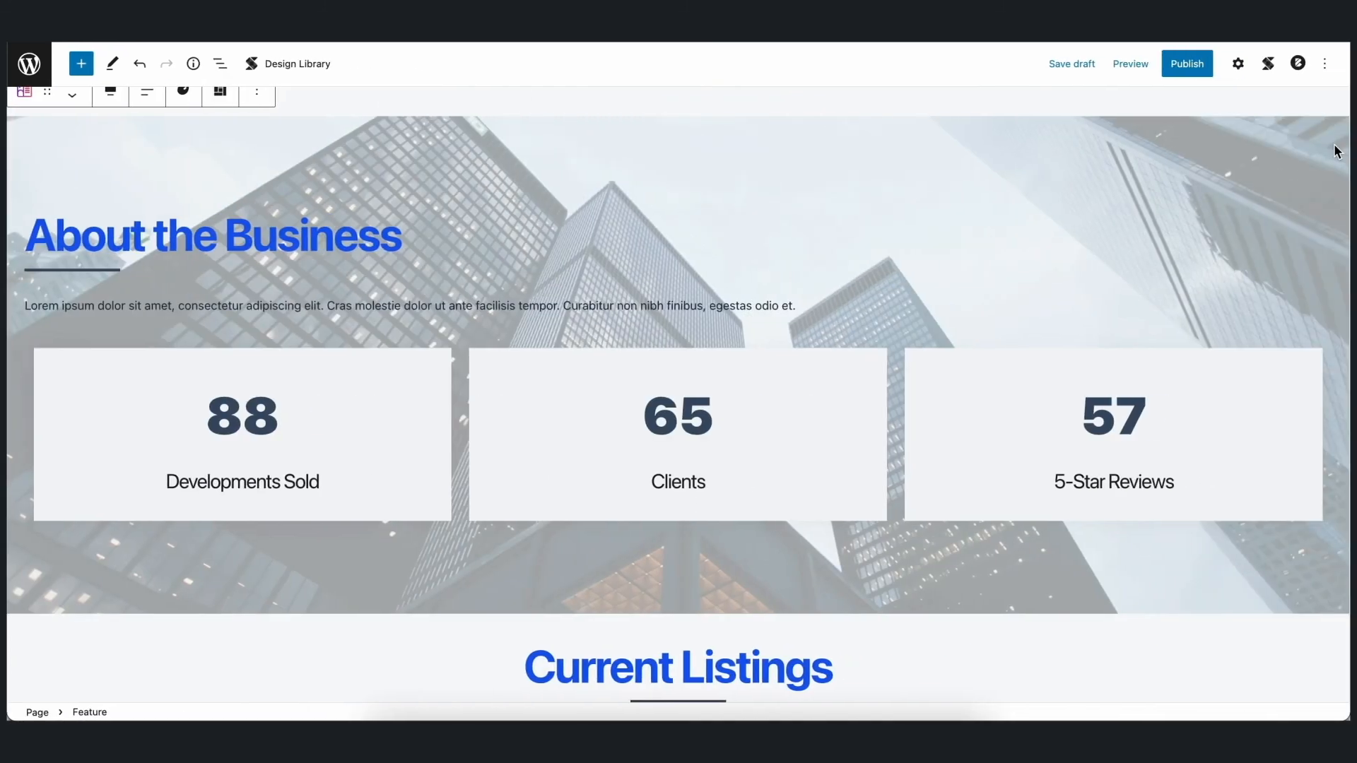
{"action": "scroll", "coordinate": [1336, 151], "scroll_direction": "down", "scroll_amount": 3}
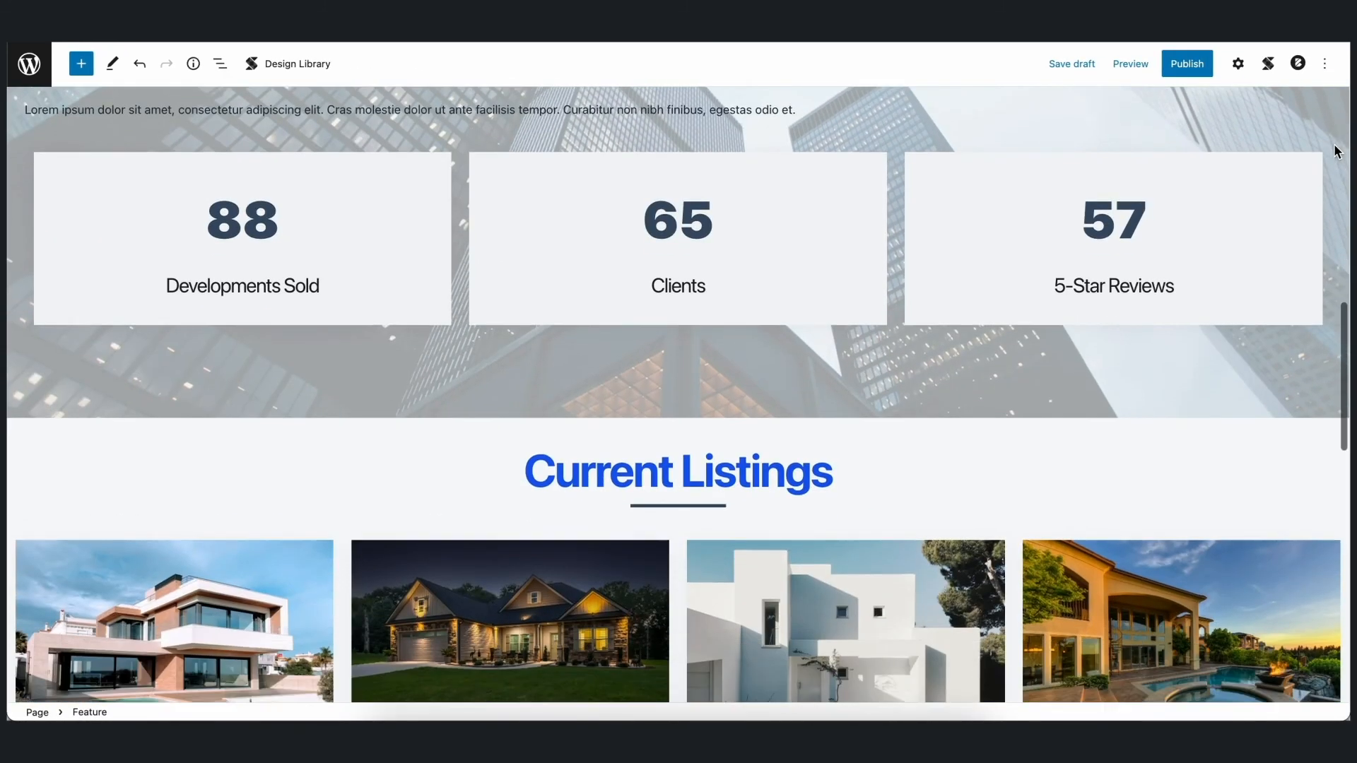
{"action": "scroll", "coordinate": [1336, 152], "scroll_direction": "down", "scroll_amount": 5}
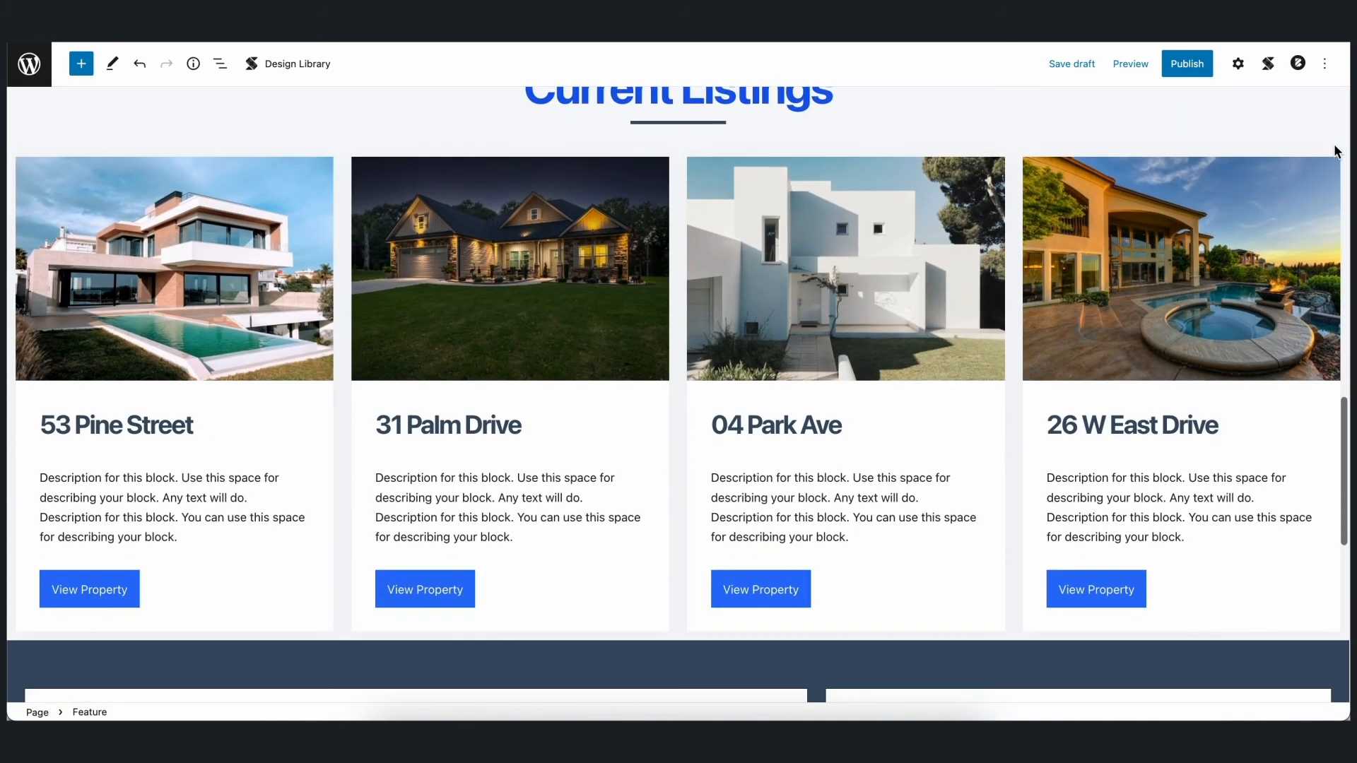
{"action": "scroll", "coordinate": [1336, 151], "scroll_direction": "down", "scroll_amount": 5}
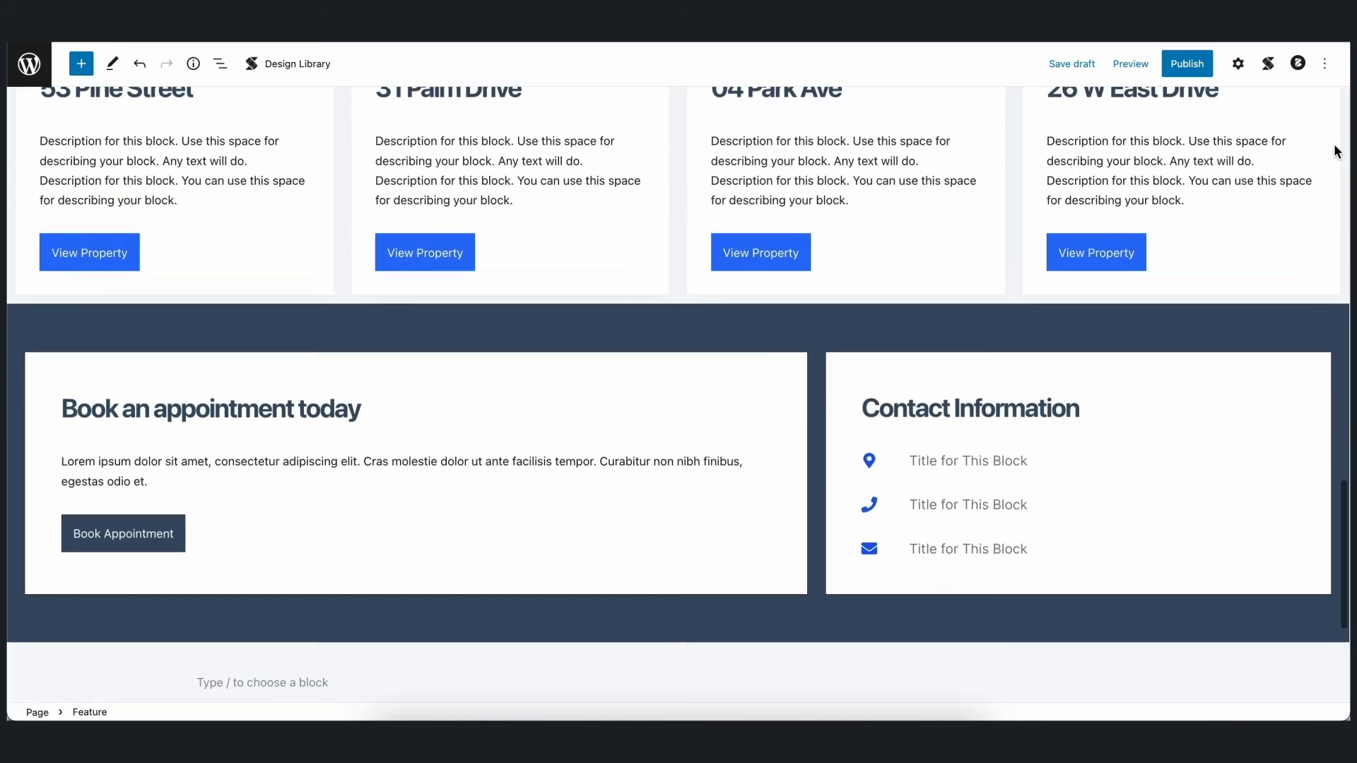
{"action": "scroll", "coordinate": [1336, 151], "scroll_direction": "down", "scroll_amount": 1}
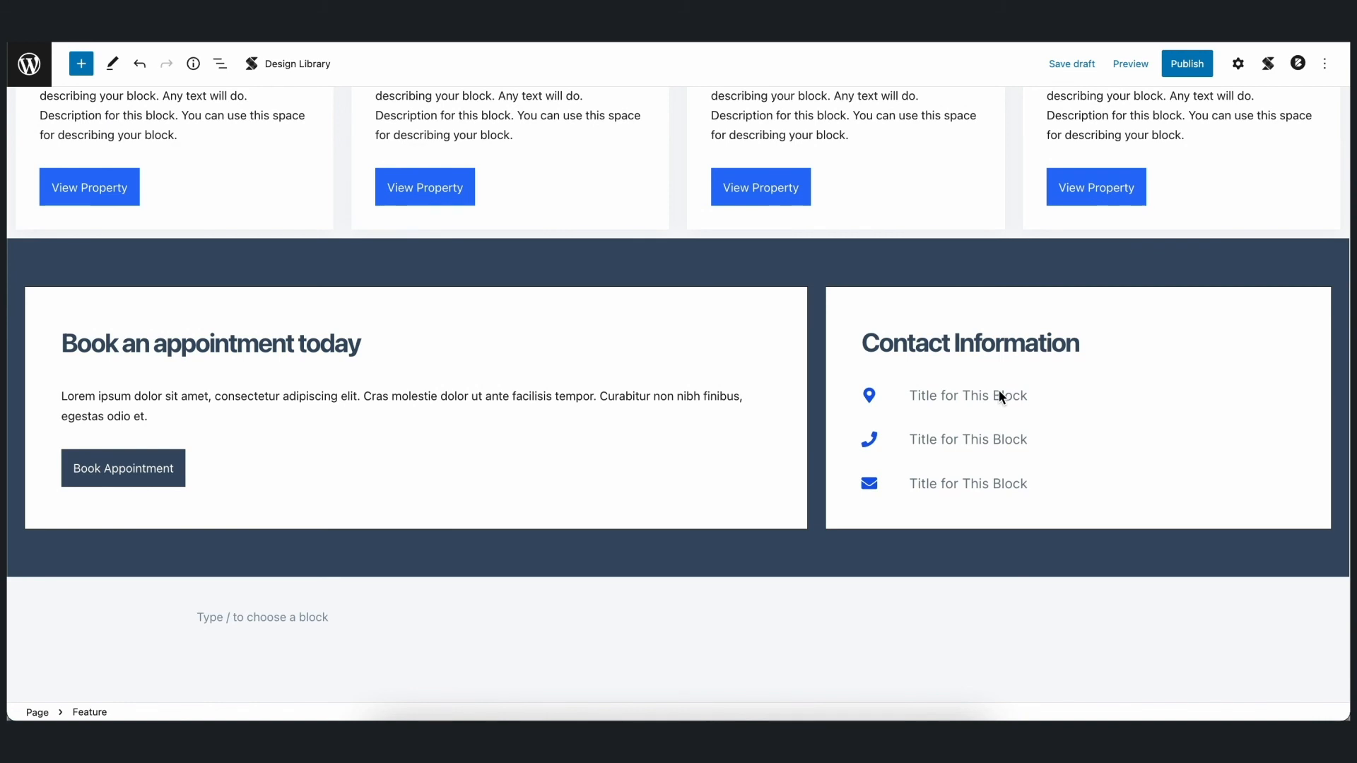
{"action": "left_click", "coordinate": [999, 393]}
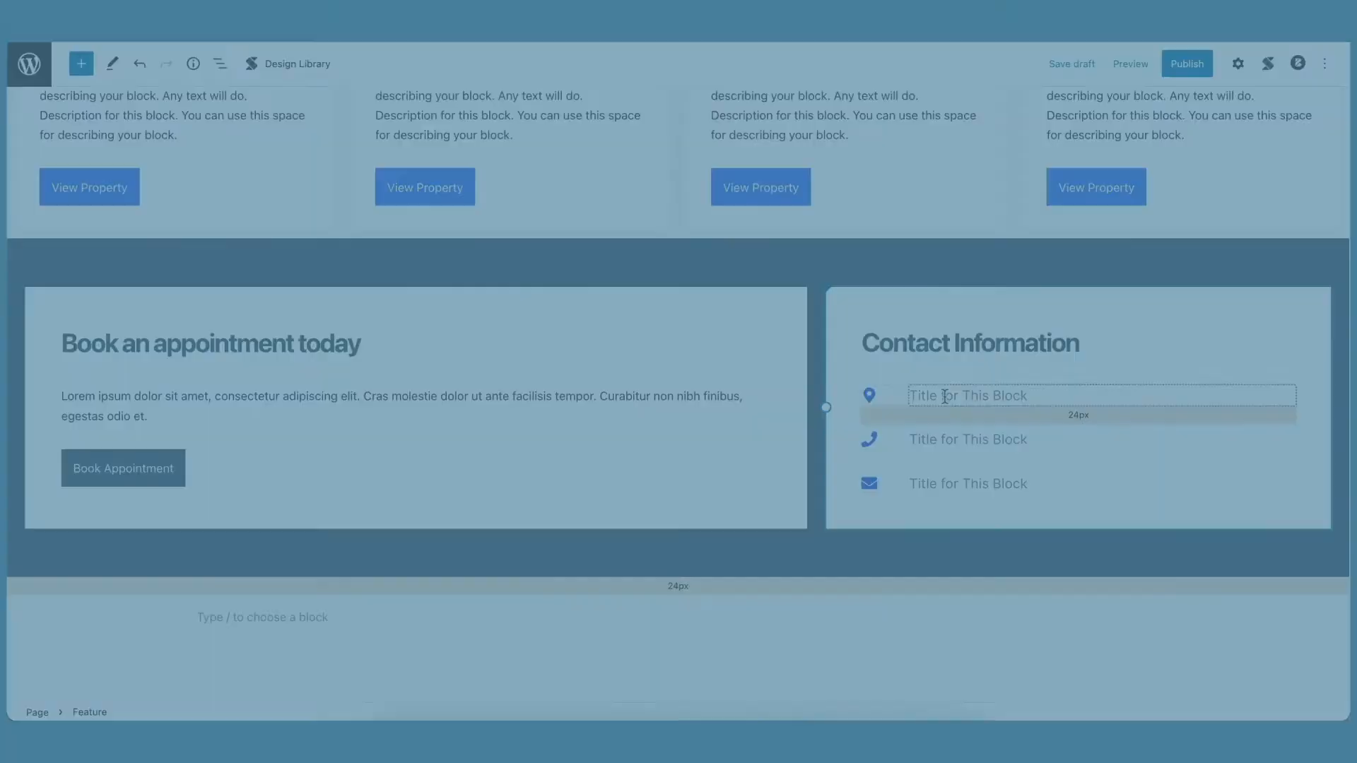